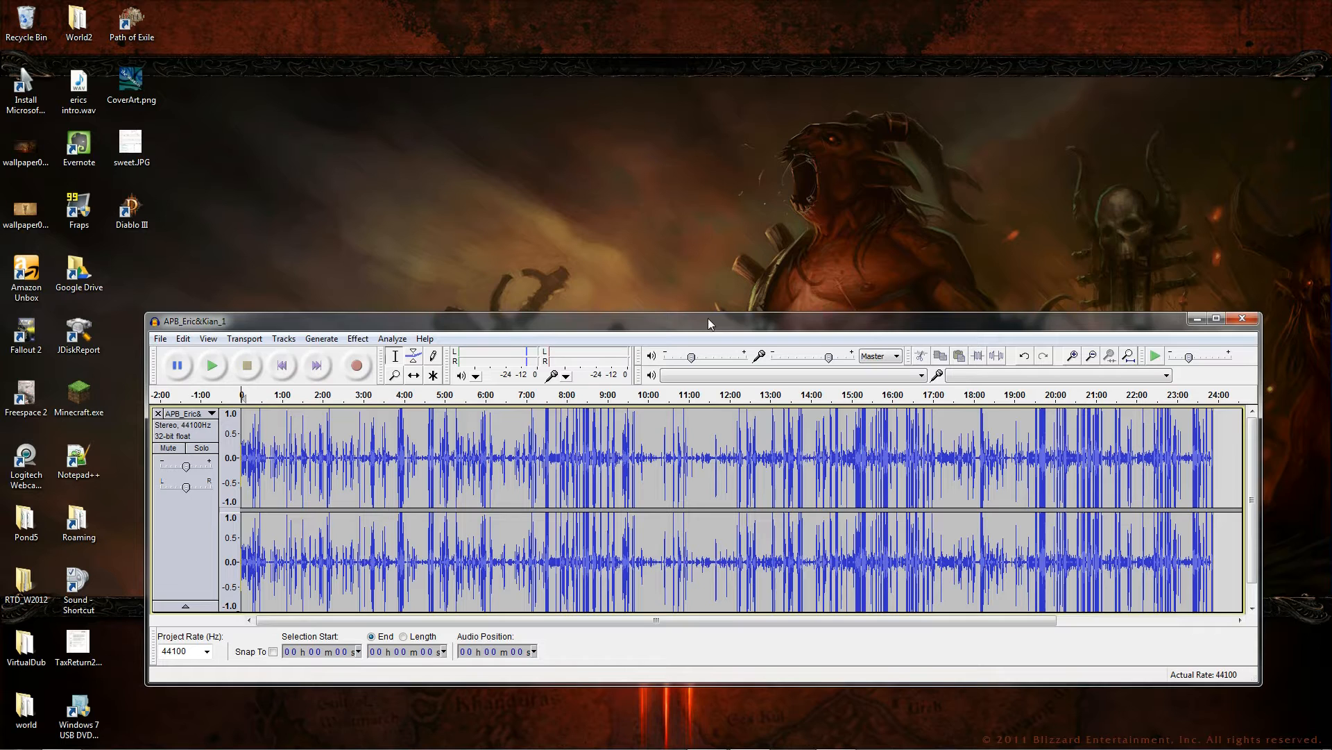
Step: Reposition the audio editor's window and enlarge it slightly
mouse_move(708, 318)
mouse_down()
mouse_move(747, 347)
mouse_move(731, 327)
mouse_move(713, 336)
mouse_up()
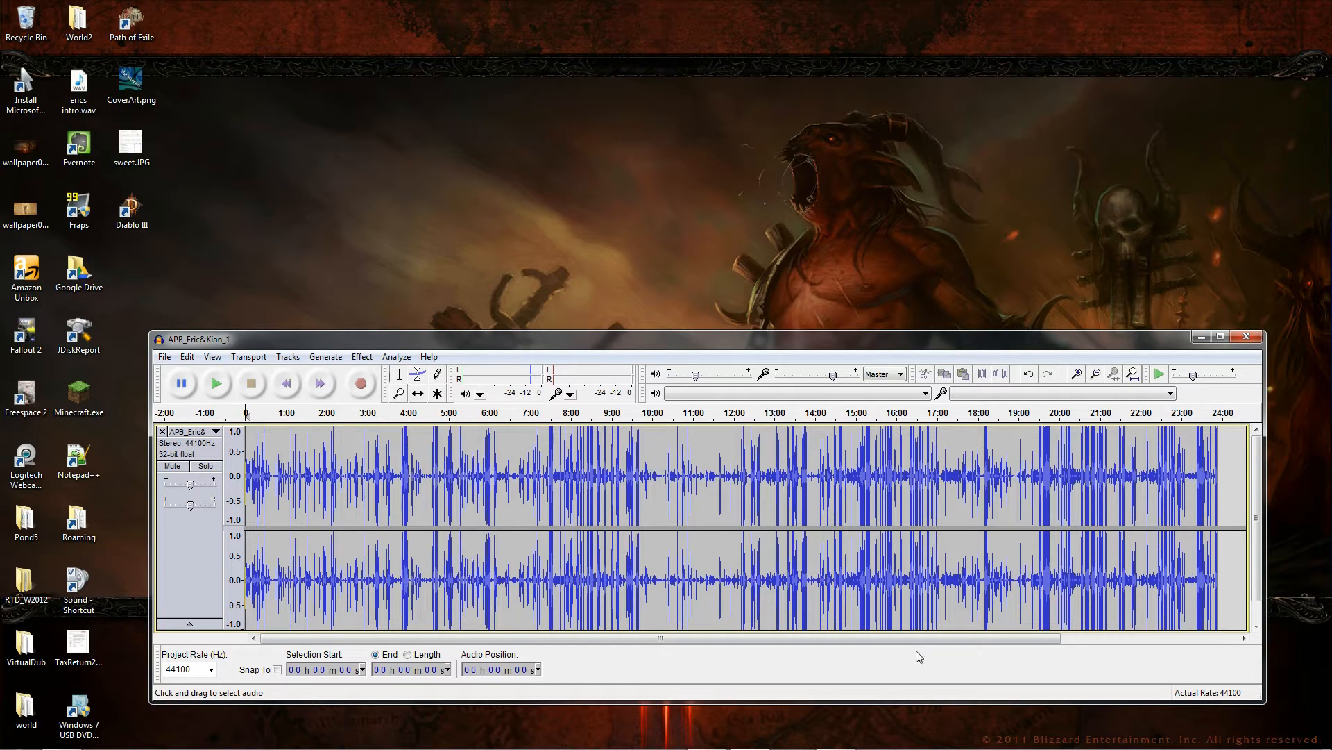
mouse_move(755, 744)
drag(859, 350, 838, 335)
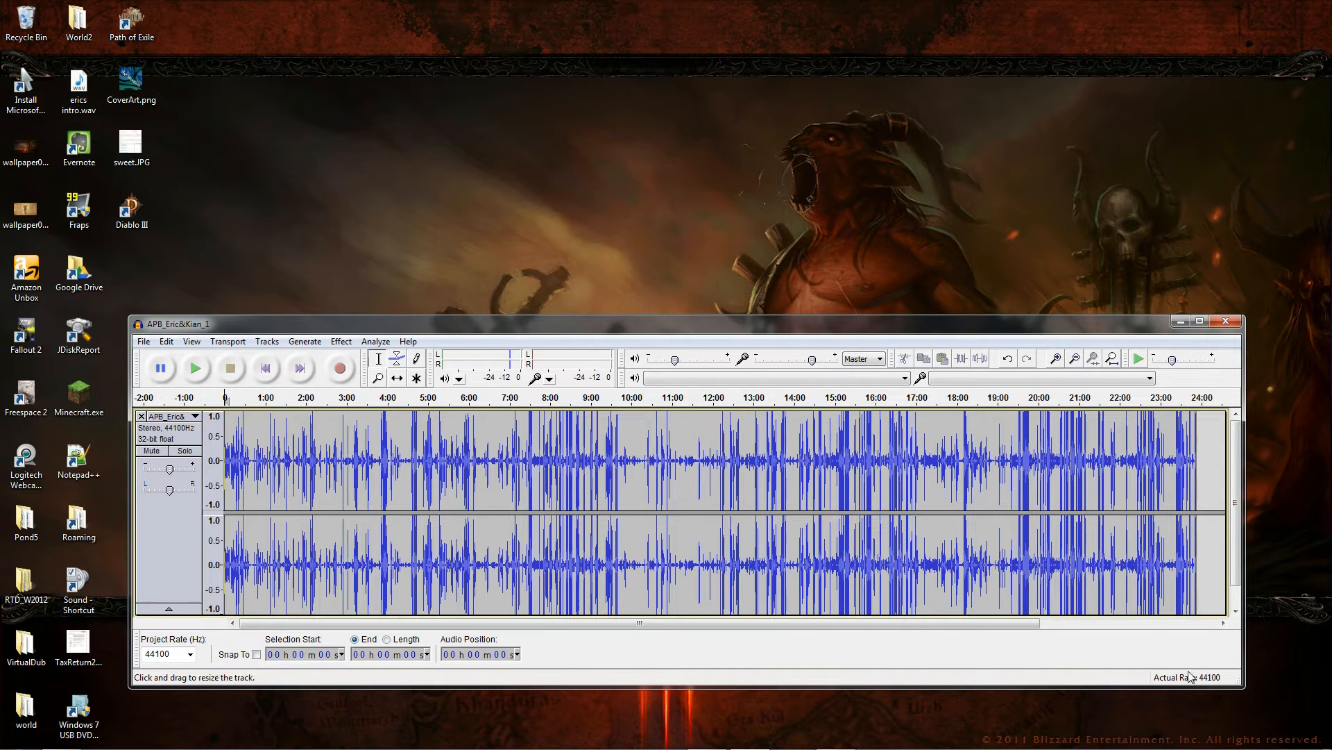
drag(1242, 689, 1269, 721)
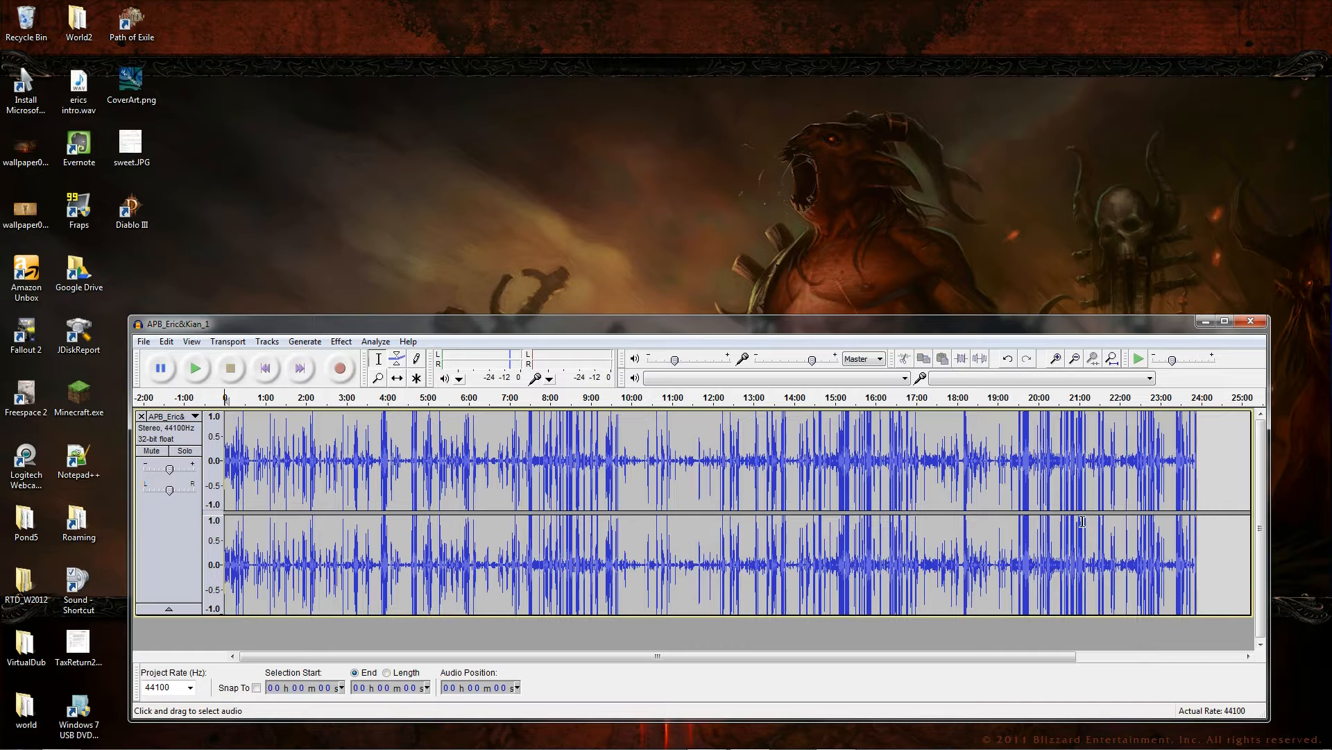
Step: Select the quiet background-noise stretch from about 8.2 to 10.9 seconds, playing it to confirm it contains no speech
click(1056, 359)
click(1057, 358)
click(1056, 359)
click(1056, 358)
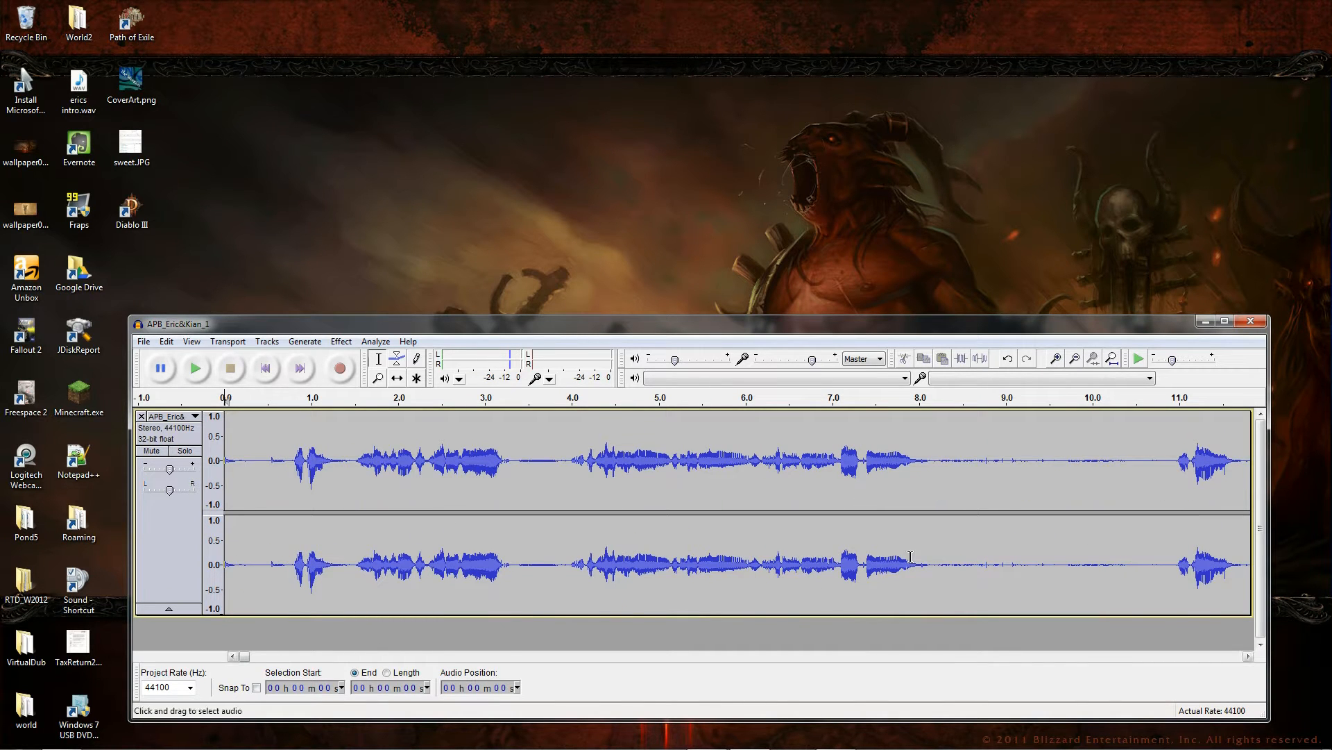
drag(937, 565, 1162, 559)
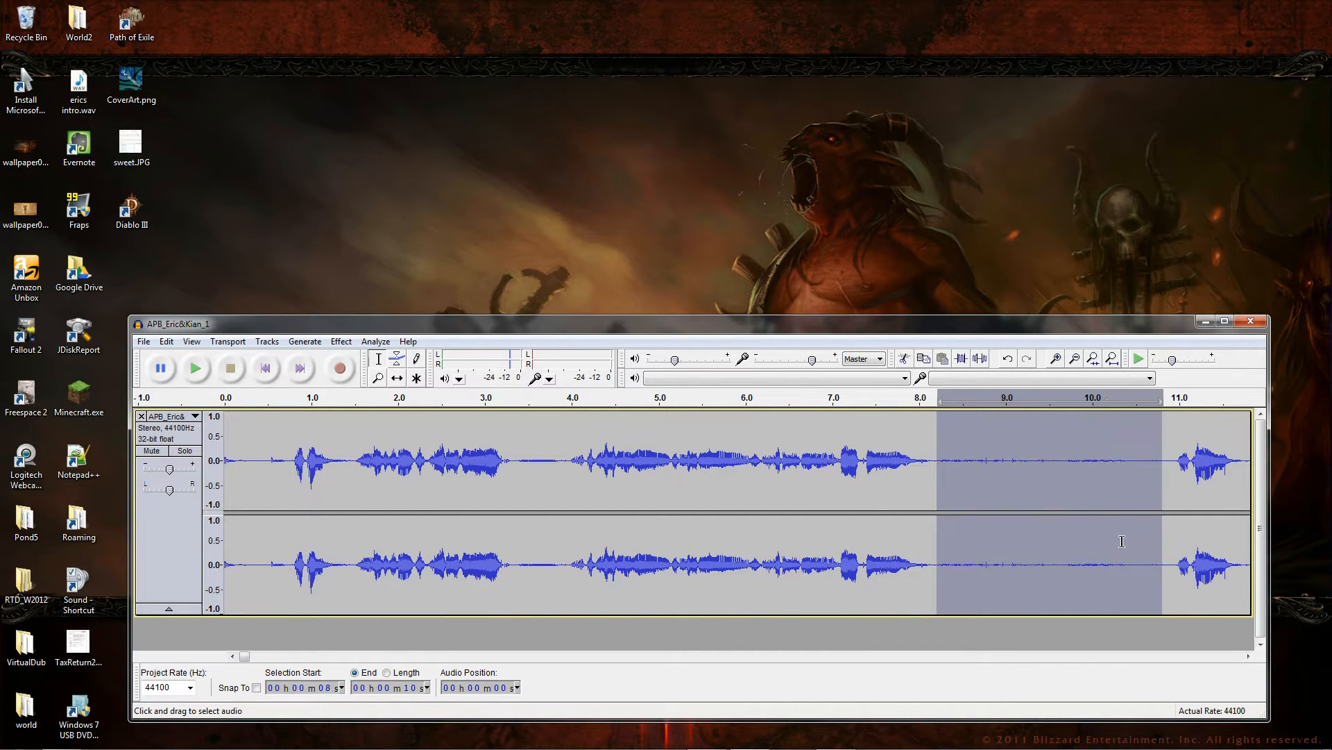
click(198, 366)
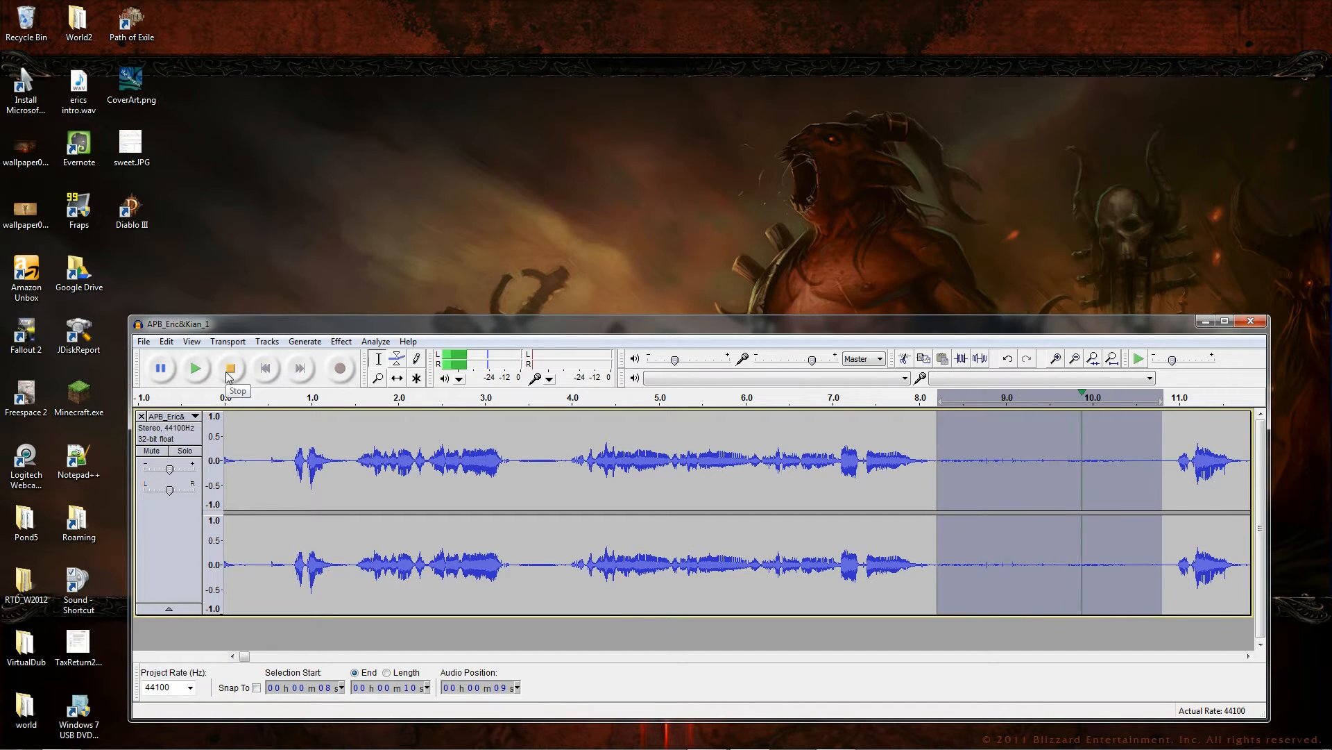
click(230, 369)
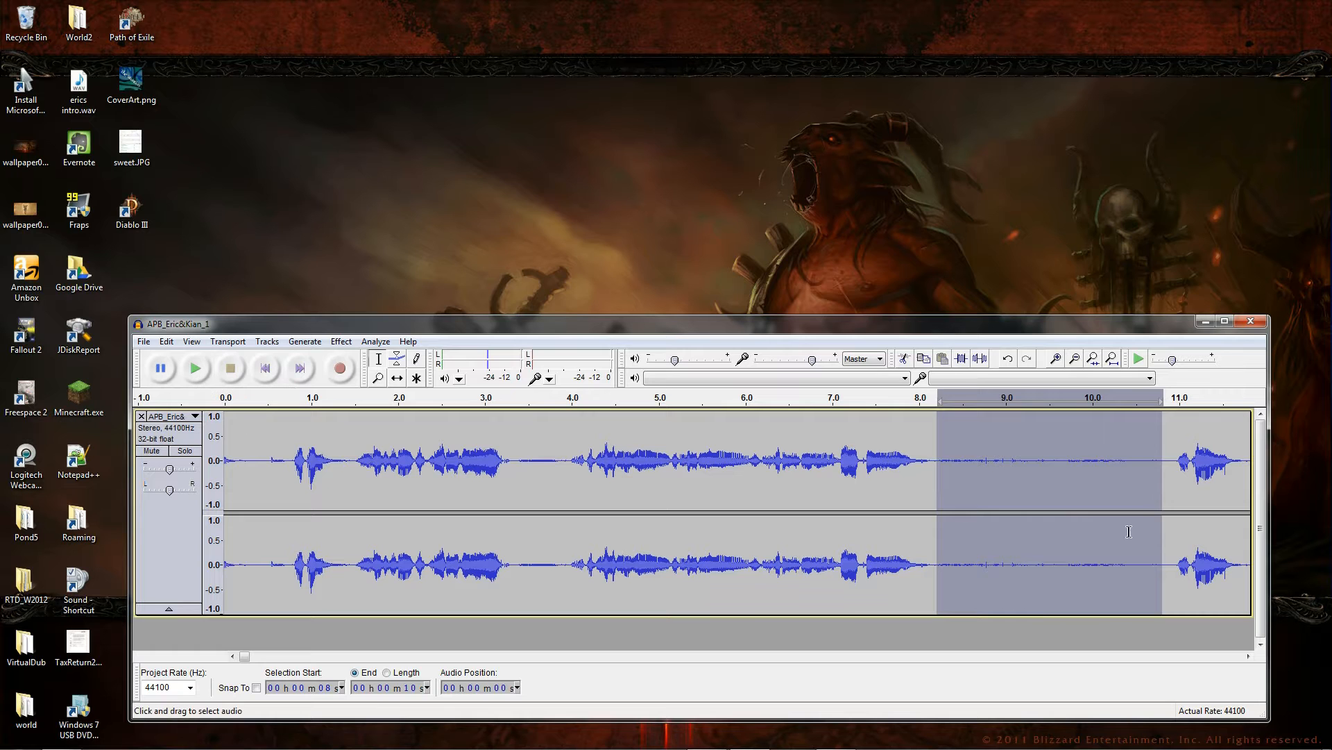
drag(1157, 501, 1166, 501)
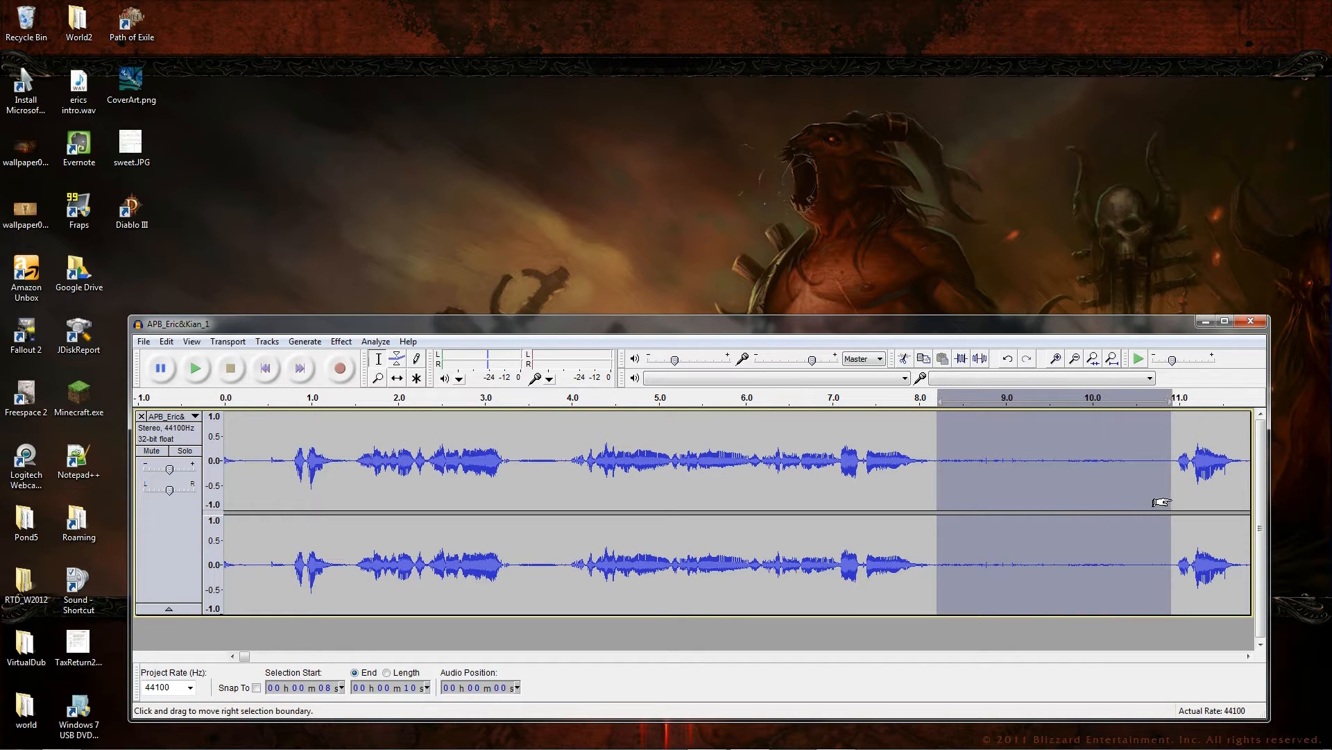
Step: Capture a noise profile from the selected quiet stretch with the Noise Removal effect
click(341, 341)
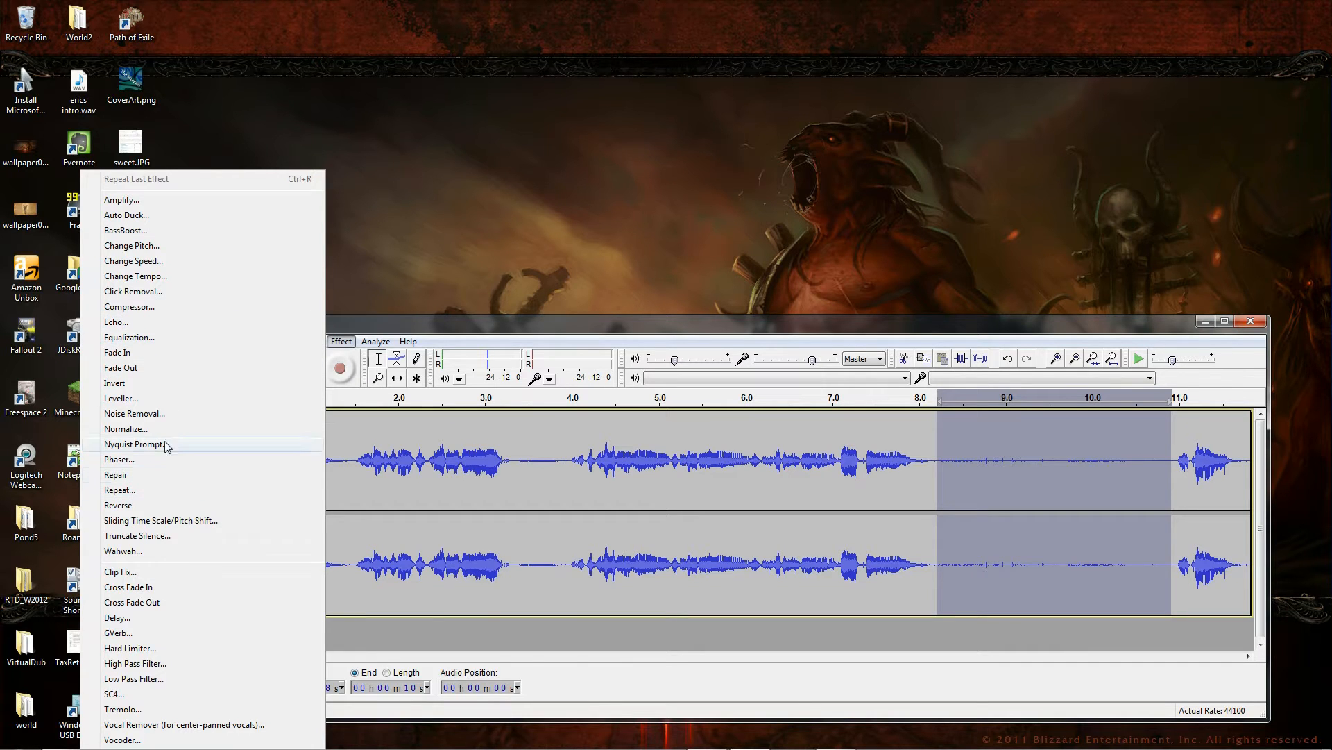
click(159, 415)
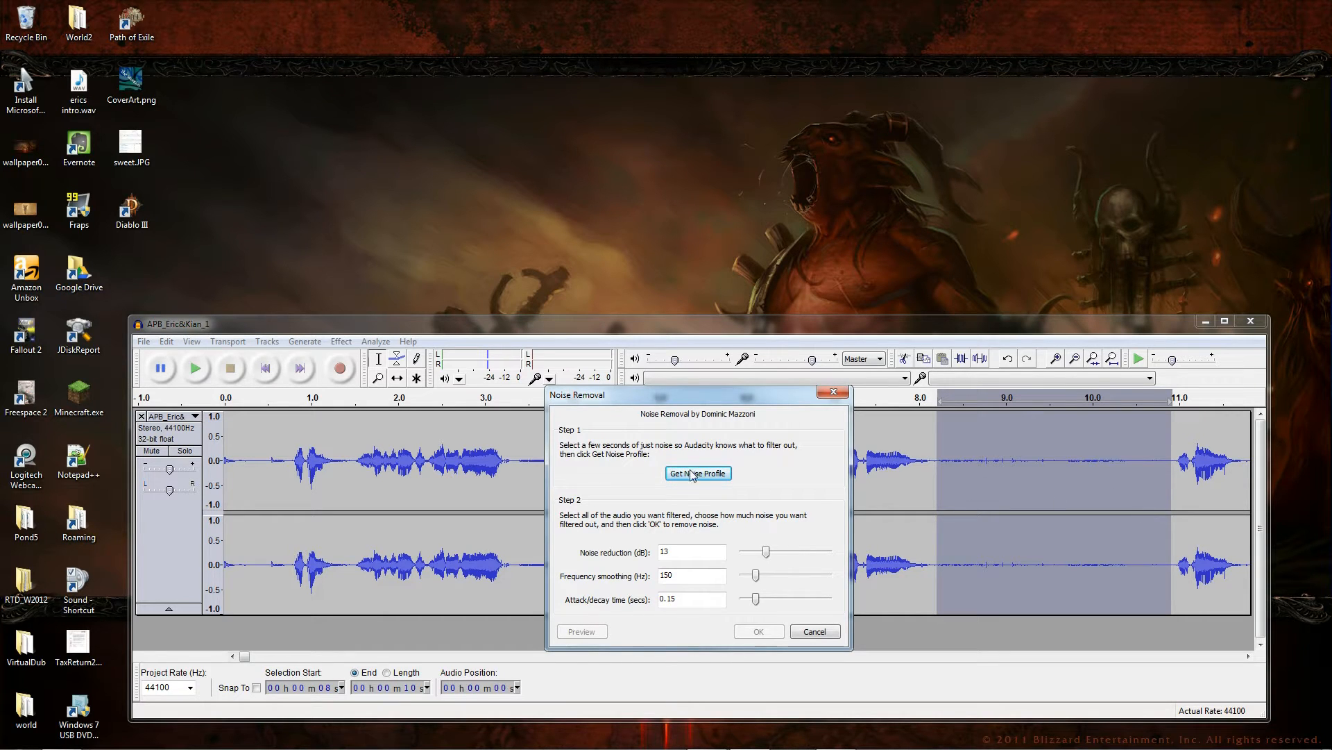
click(681, 477)
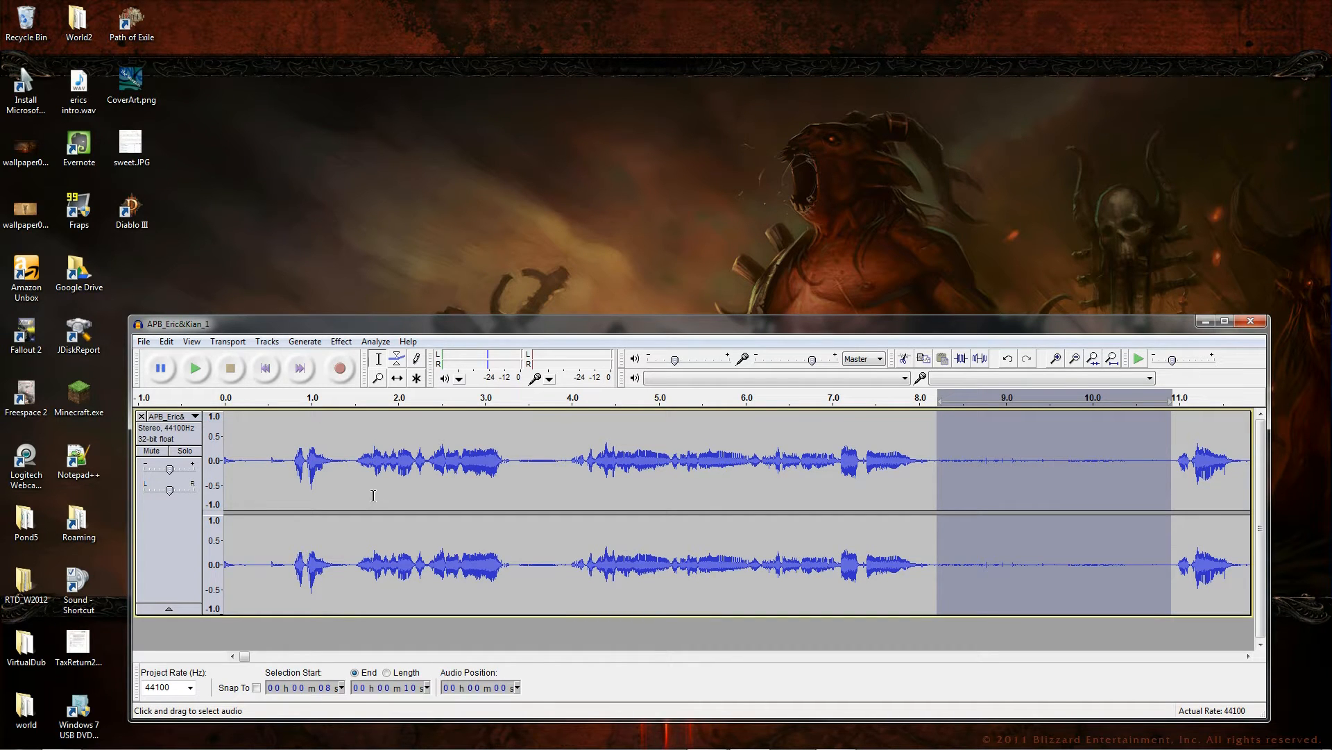
Step: Try to apply Noise Removal to the whole recording with 13 dB reduction, 150 Hz frequency smoothing and 0.15 s attack/decay time
key(ctrl+a)
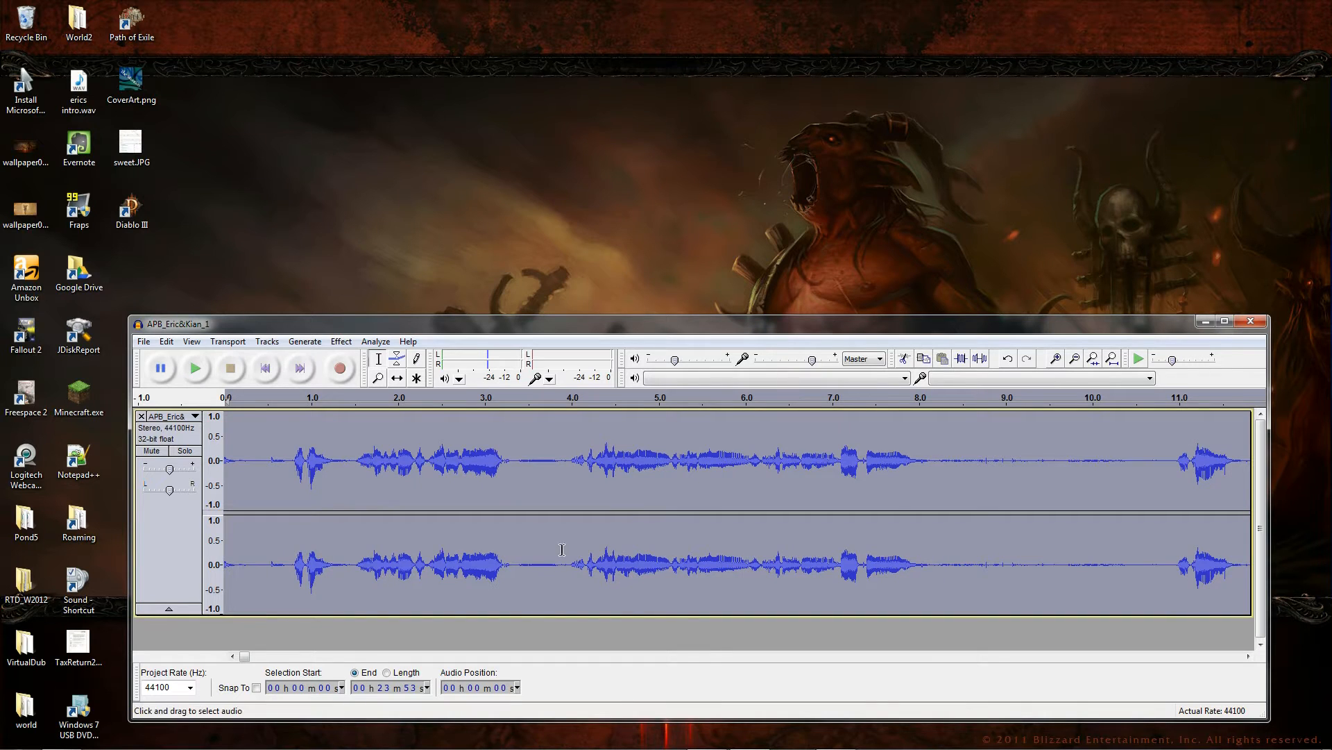
click(341, 341)
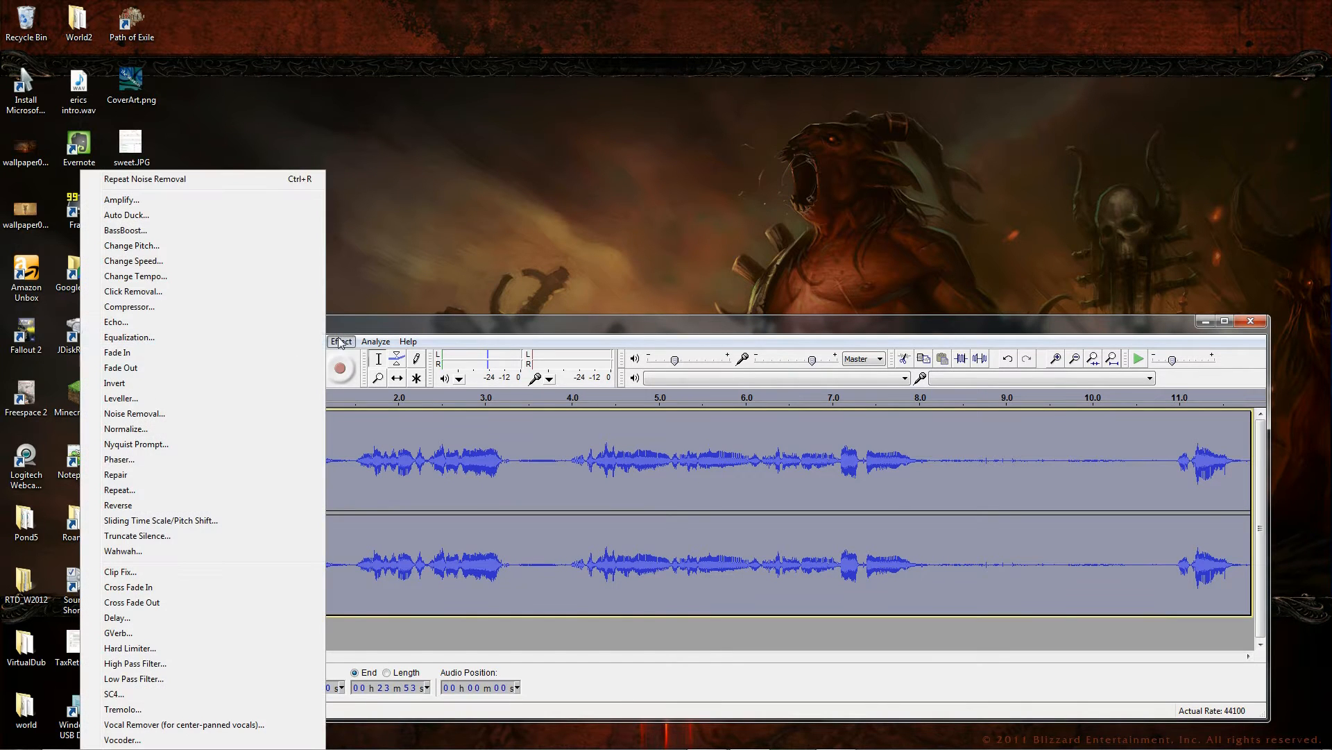
click(148, 412)
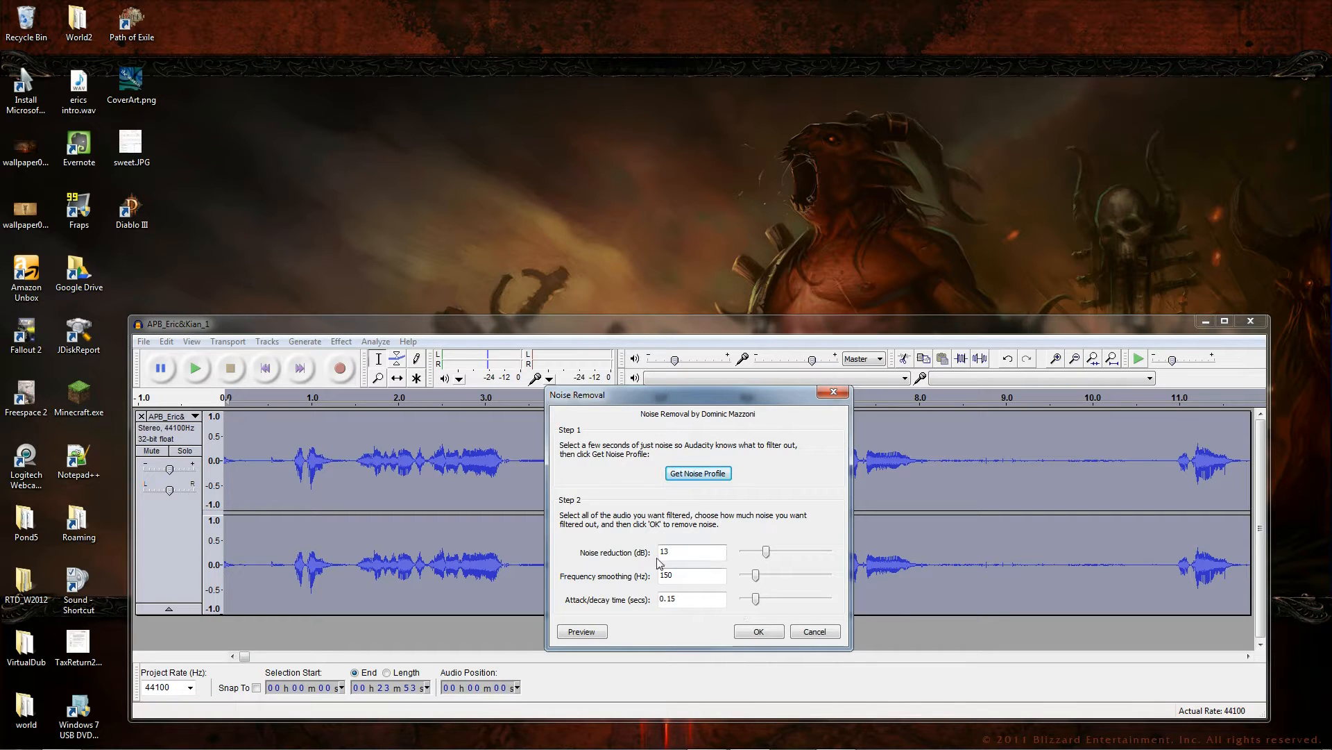
click(761, 634)
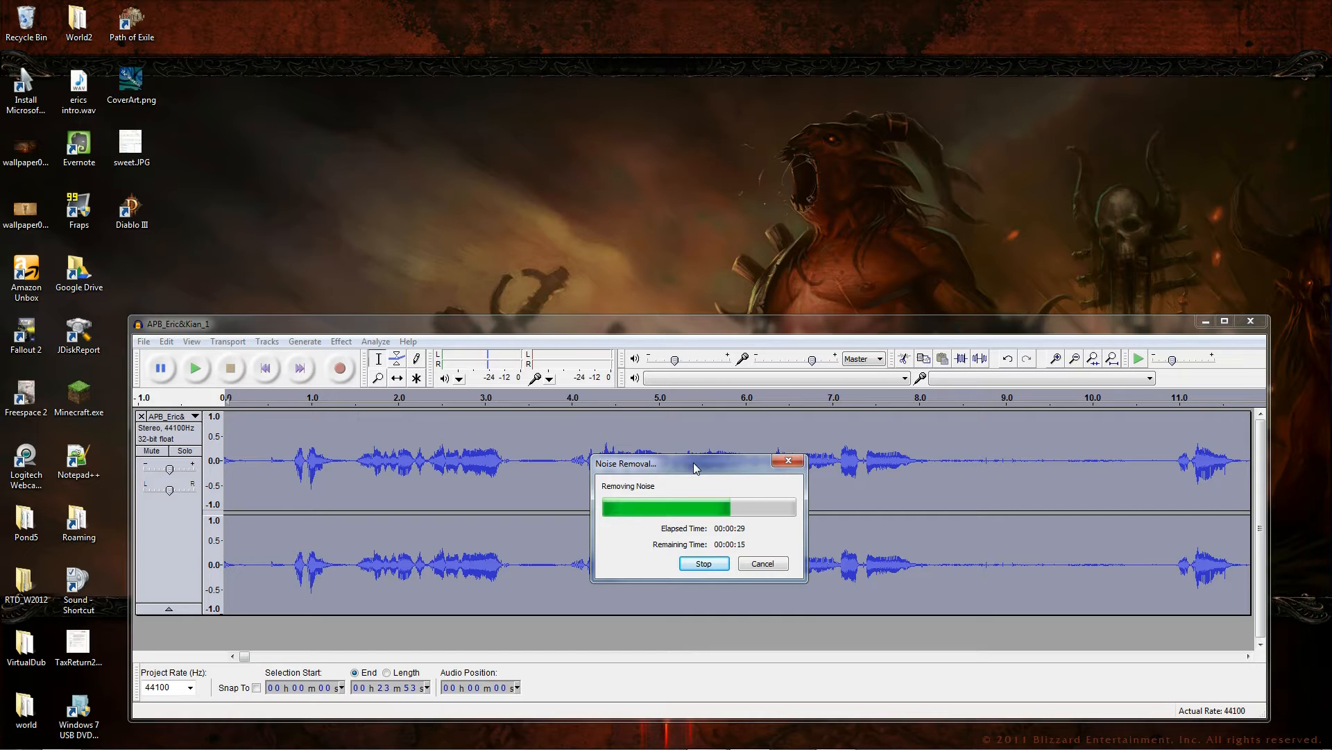
click(717, 570)
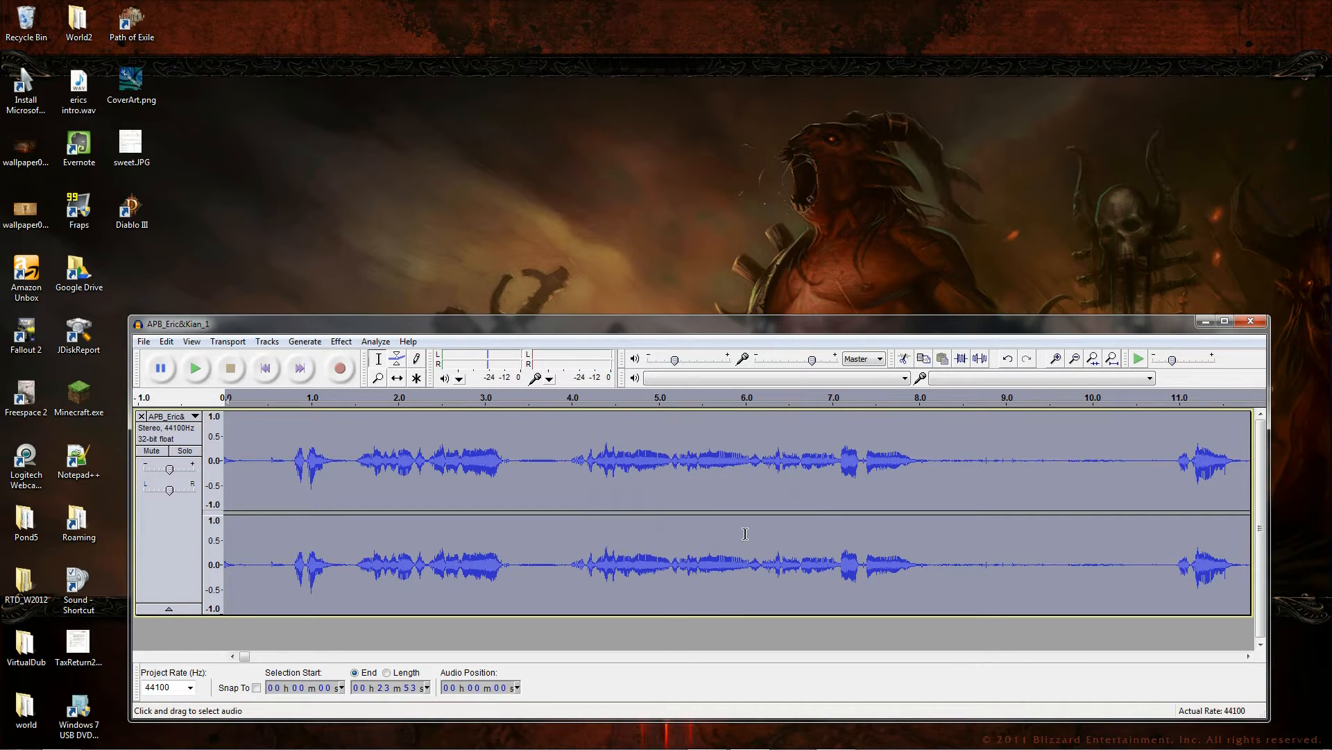
click(971, 552)
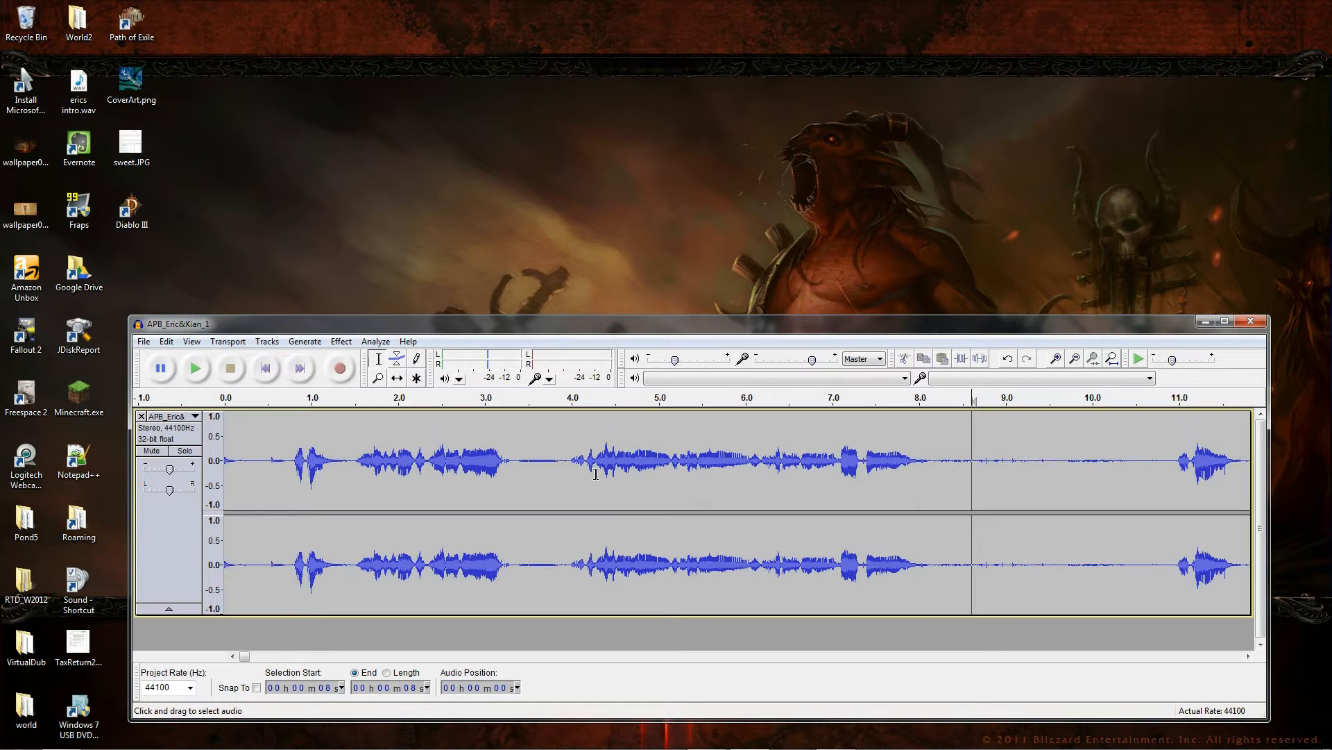
click(142, 342)
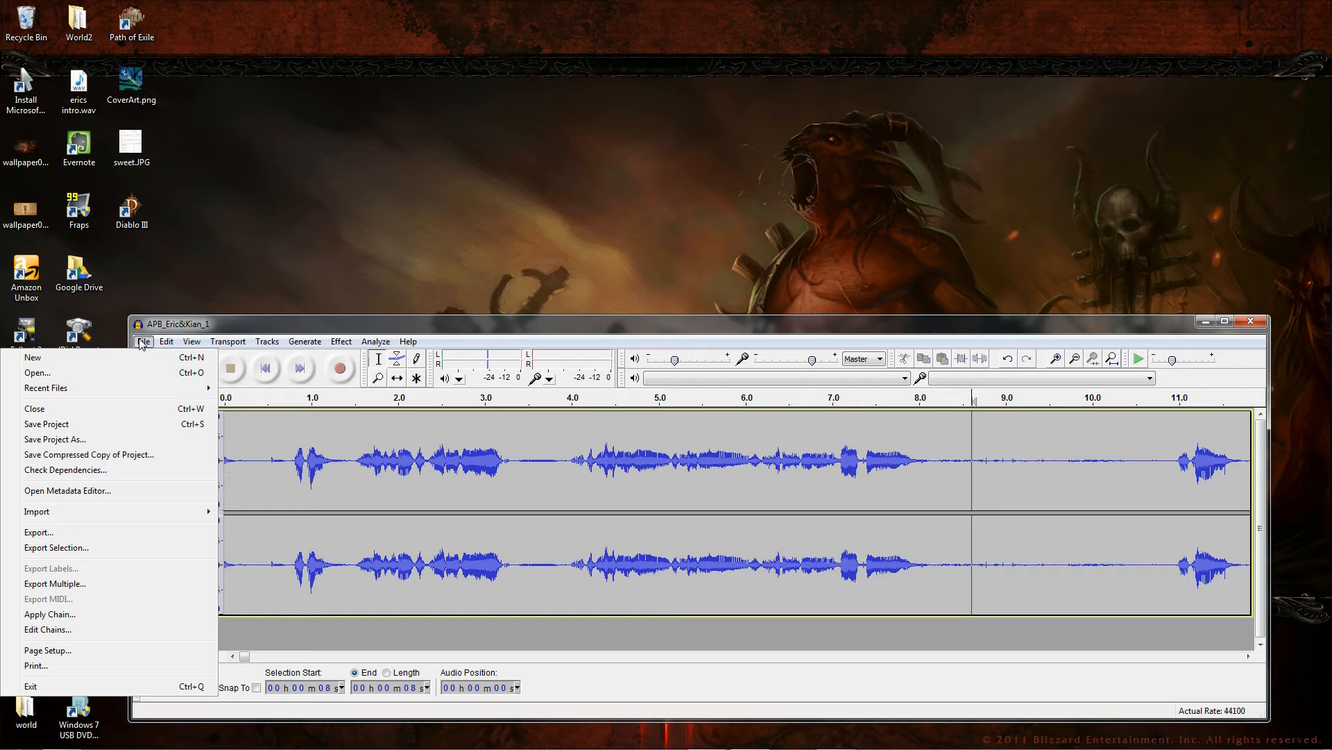
click(97, 538)
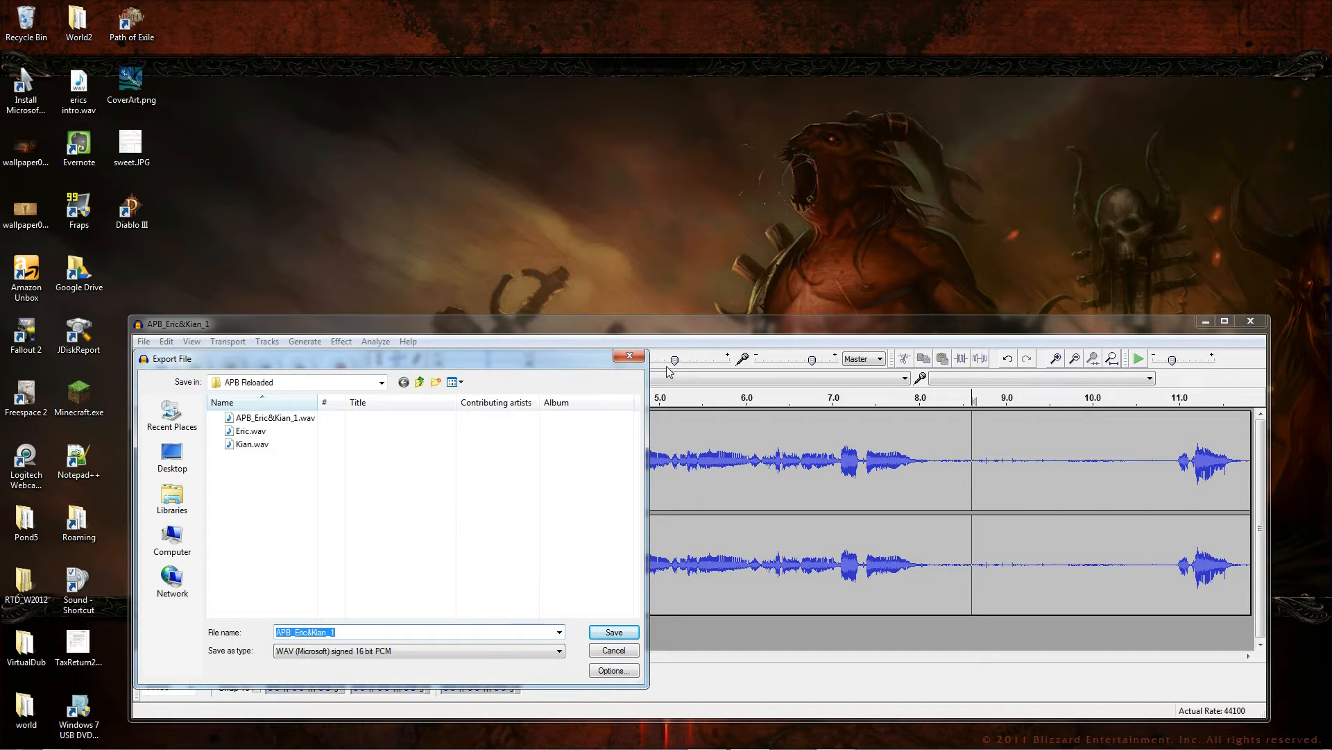
click(614, 650)
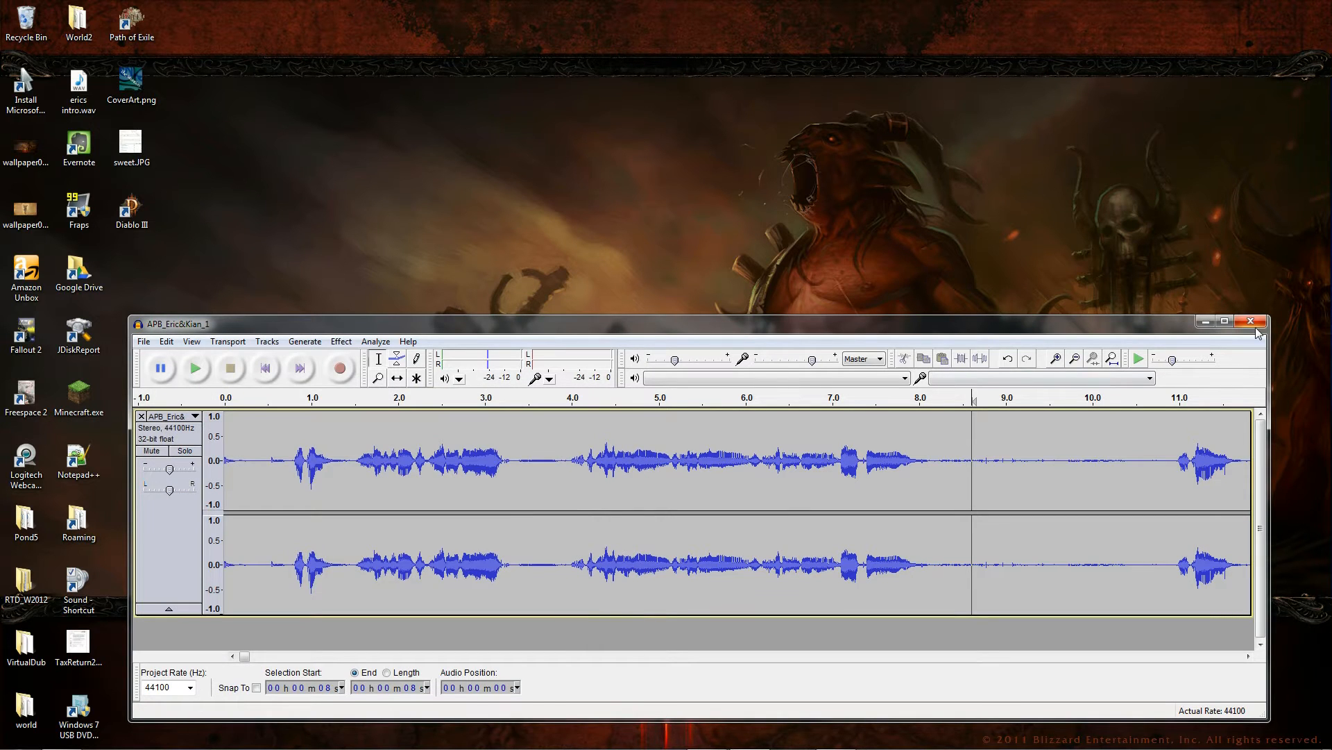
Step: Close the audio project and switch to Vegas Movie Studio HD with the Template.vf project
click(1252, 321)
click(689, 429)
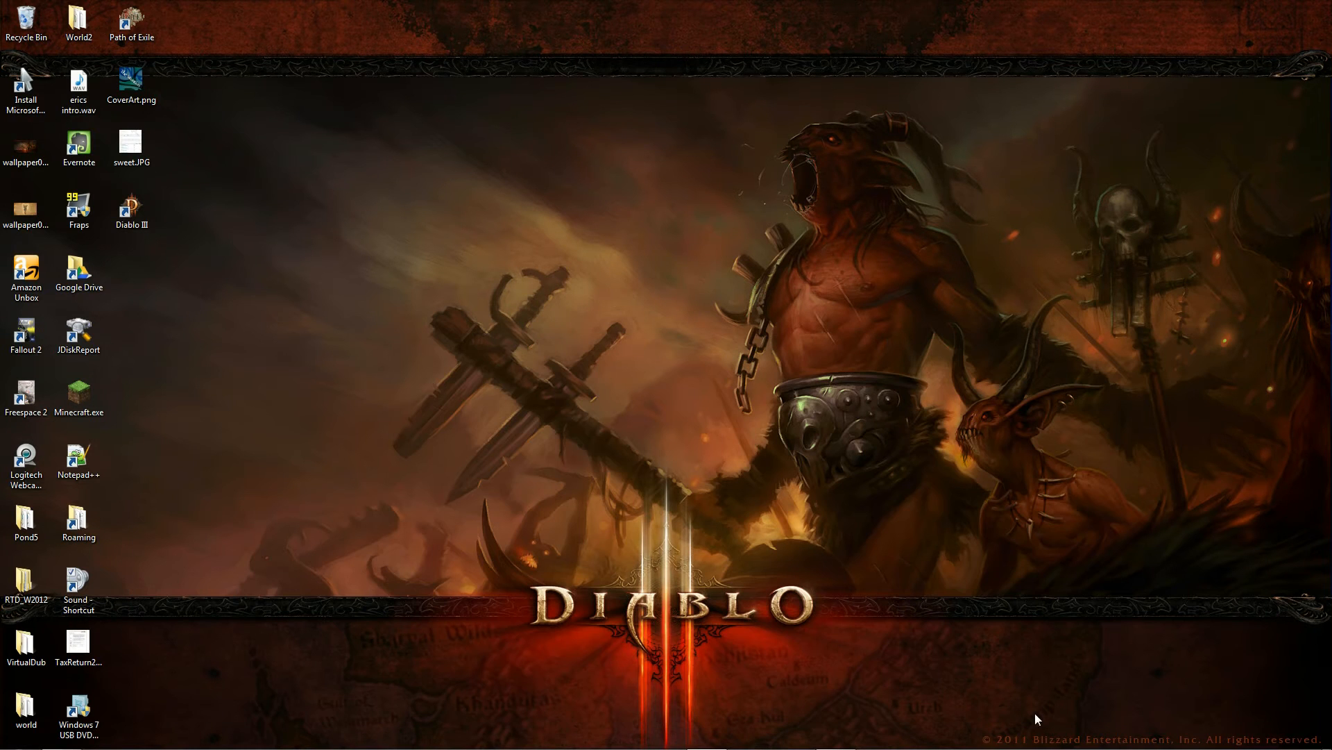
click(836, 737)
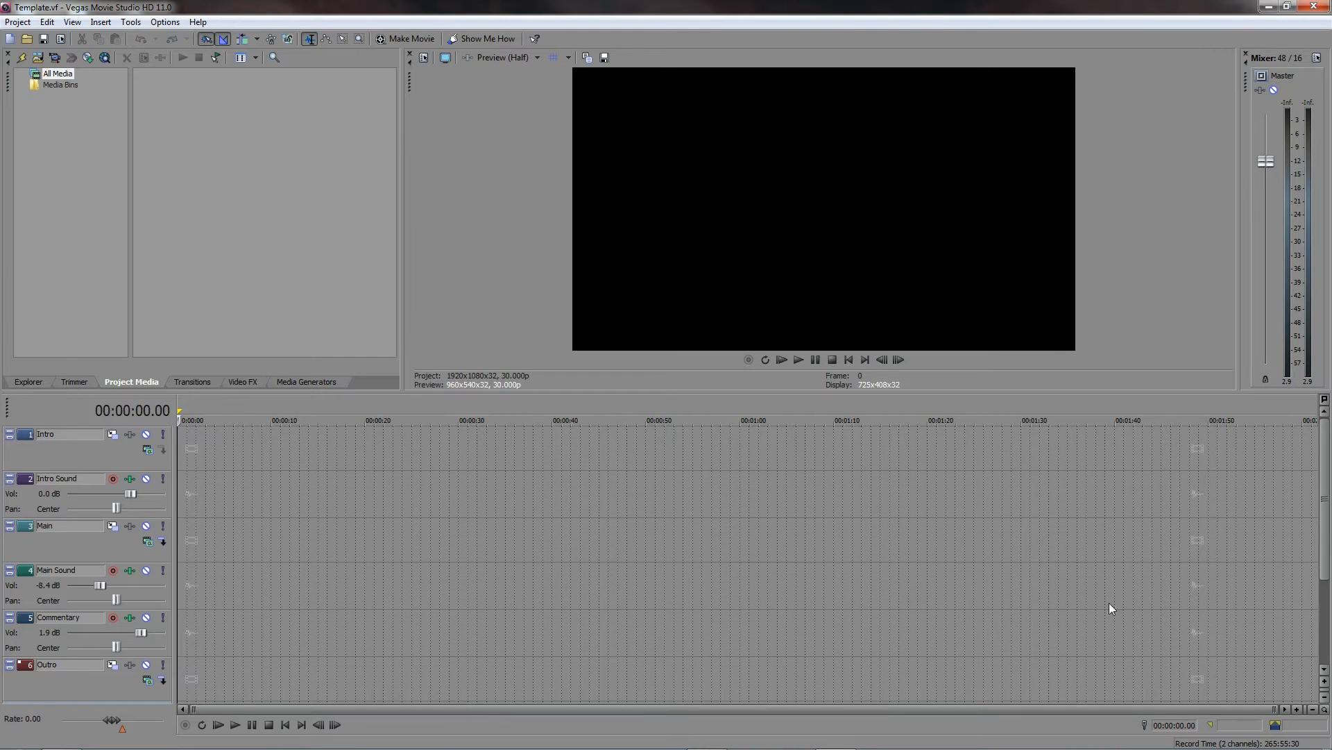
Step: Insert a new audio track below the Outro Music track
drag(1326, 566, 1331, 630)
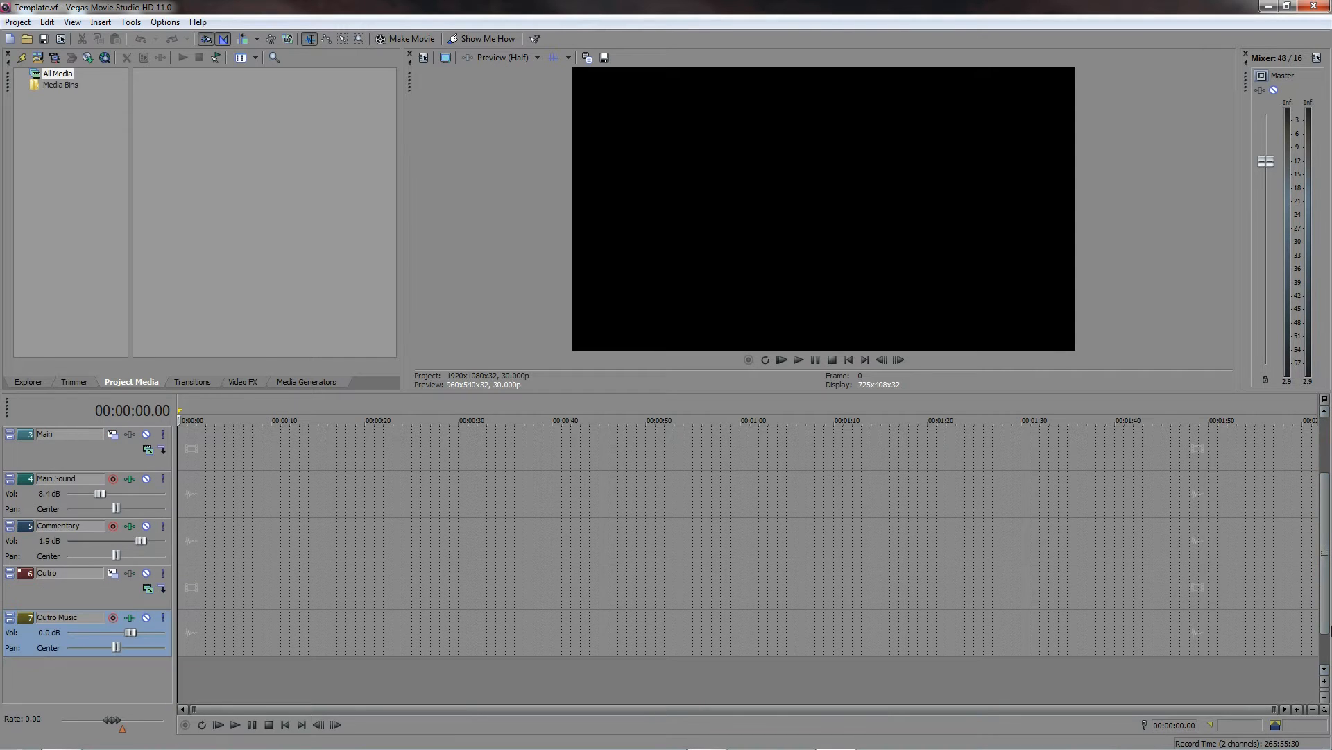
right_click(77, 672)
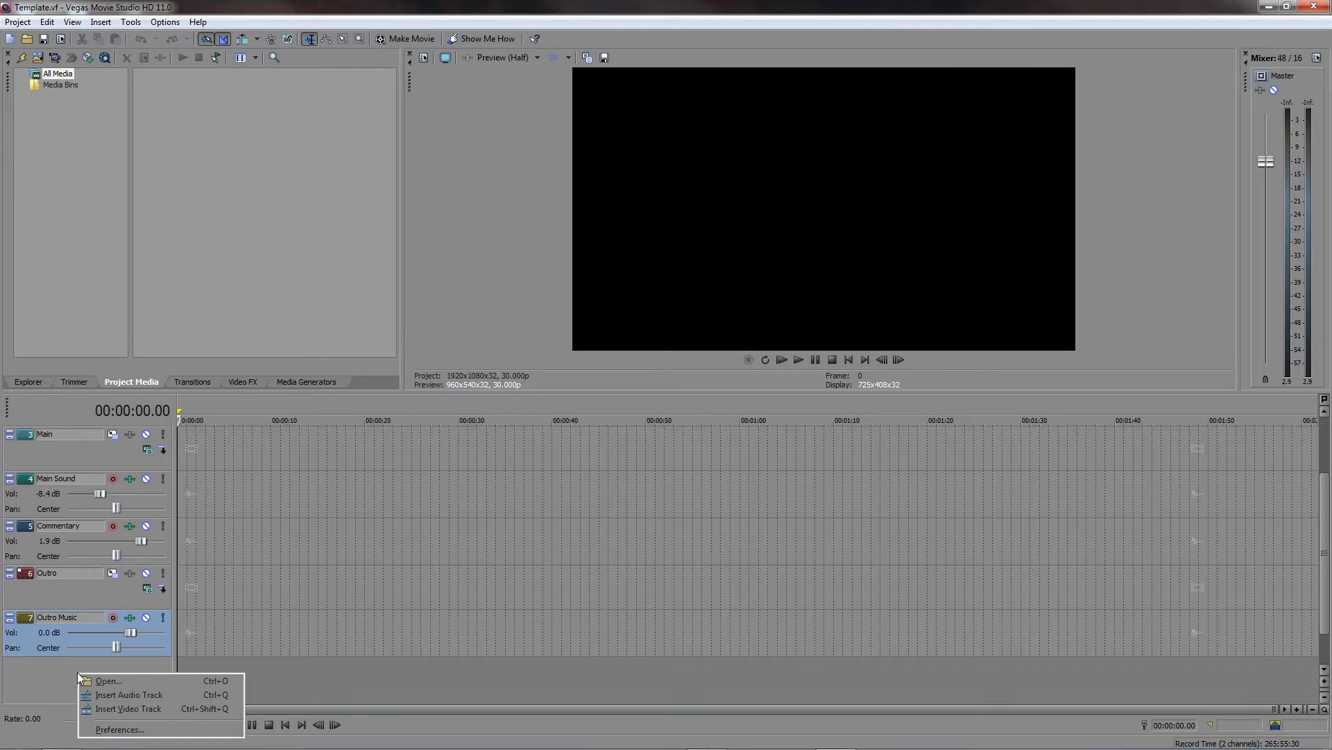
click(158, 694)
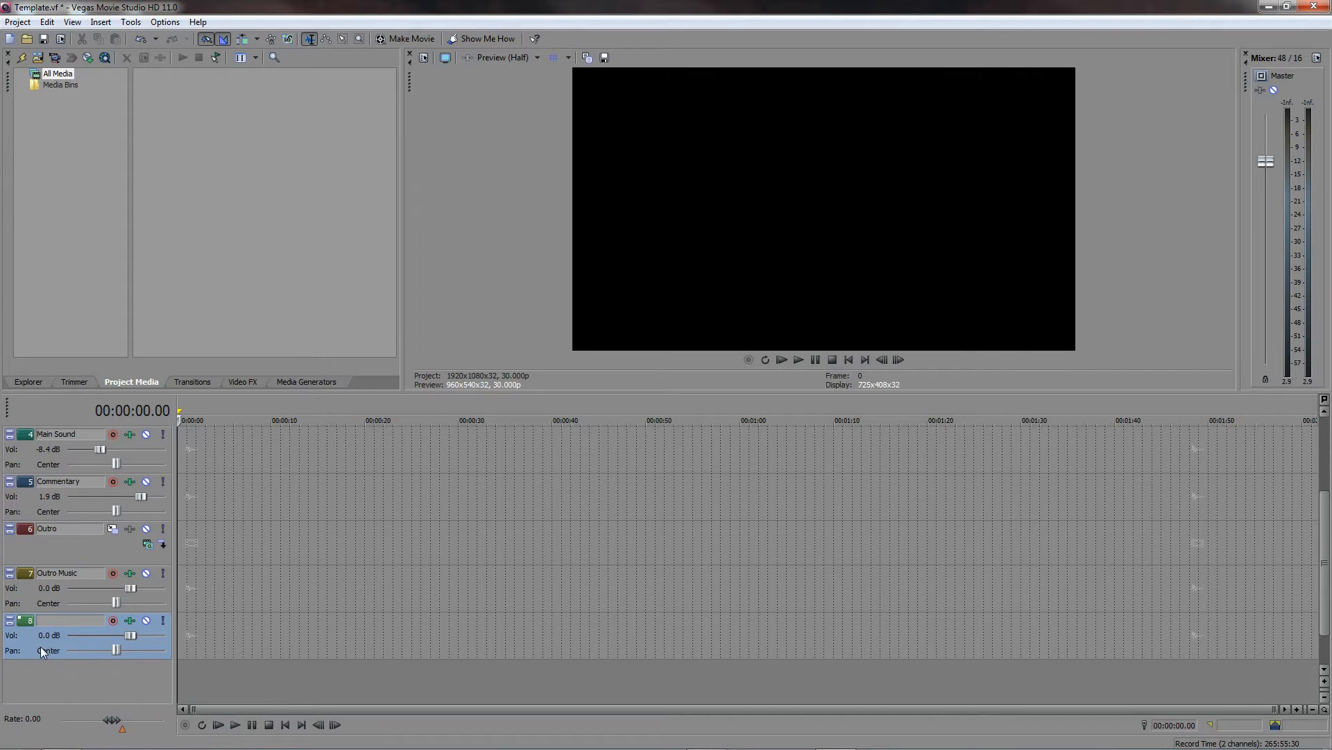
Step: Move the new audio track directly above the Outro track and rename it with the co-commentator's first name
drag(35, 643, 58, 533)
right_click(60, 532)
click(86, 543)
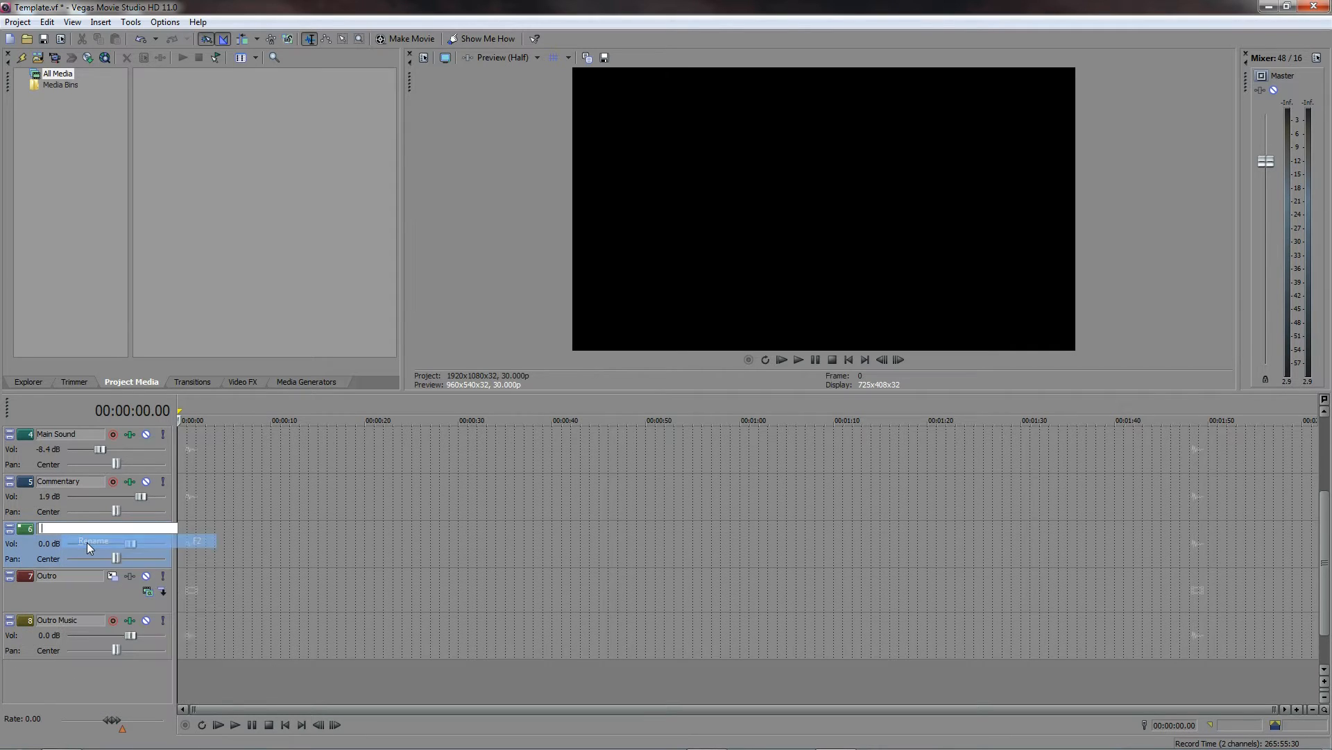
text(Kian)
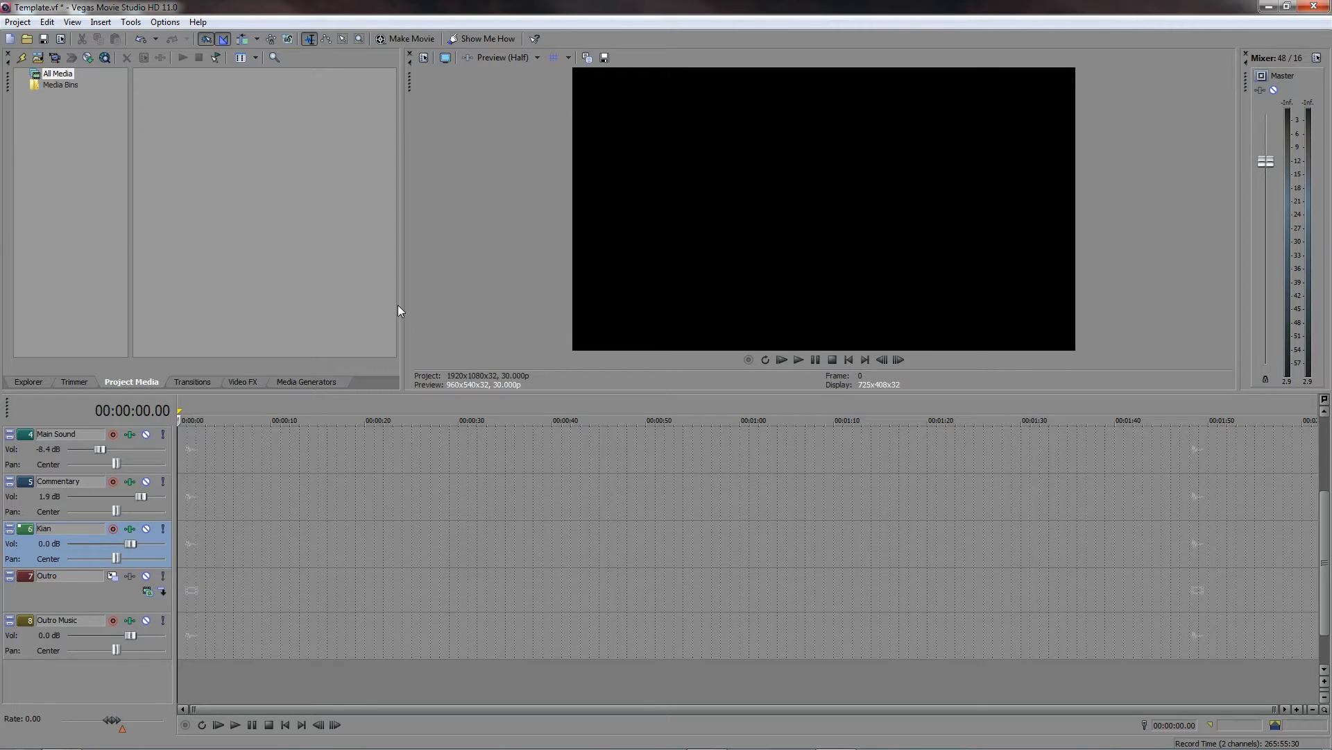
Step: Widen the project media area and import the APB gameplay video, both commentators' WAV files, Intro.mp4 and Outro_new.mp4
drag(401, 304, 538, 303)
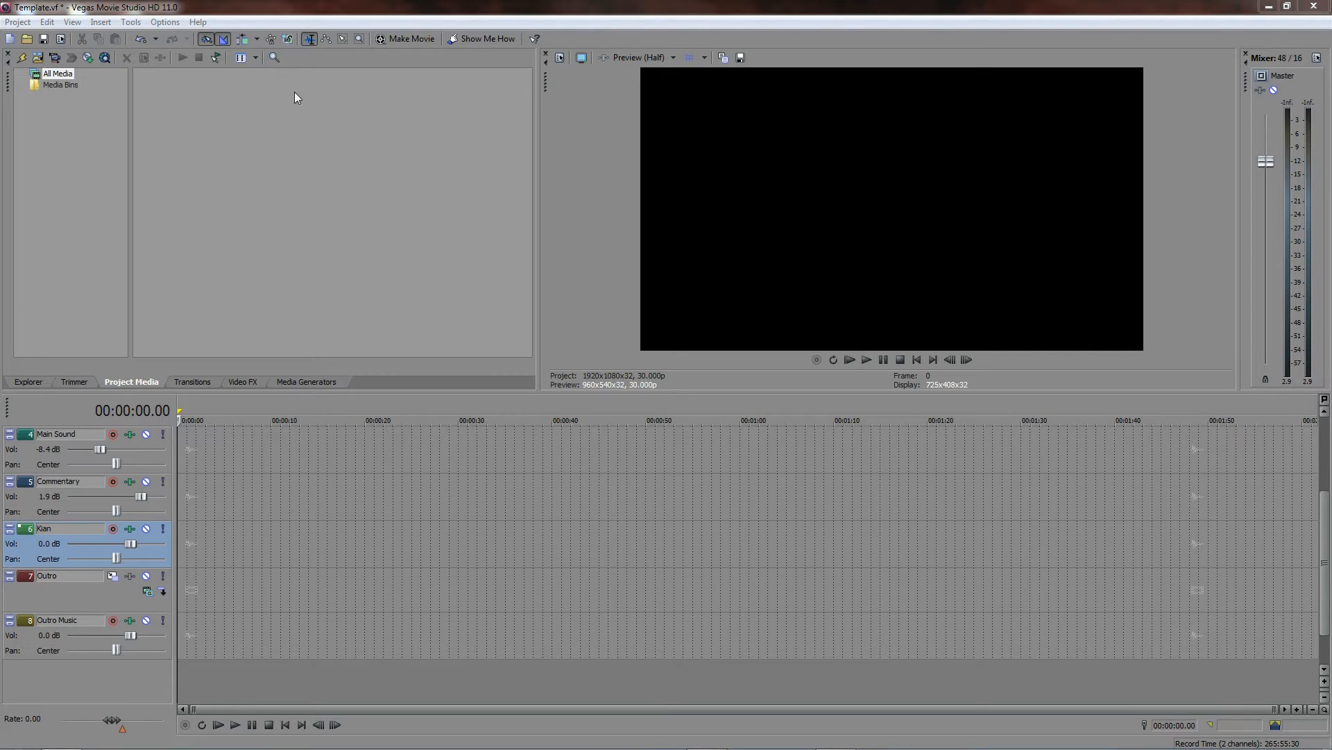
drag(179, 109, 177, 115)
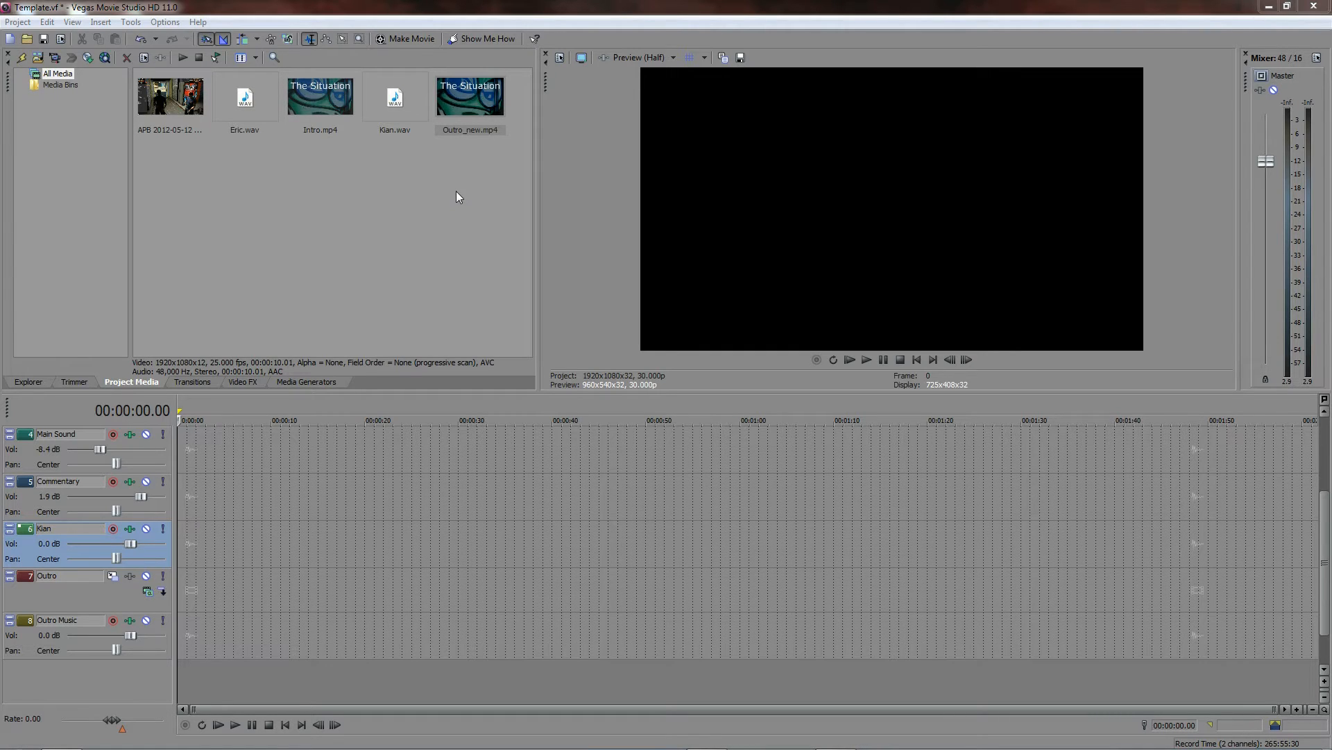
Step: Place the APB gameplay video at the start of the timeline on the Main and Main Sound tracks
drag(1327, 543, 1329, 460)
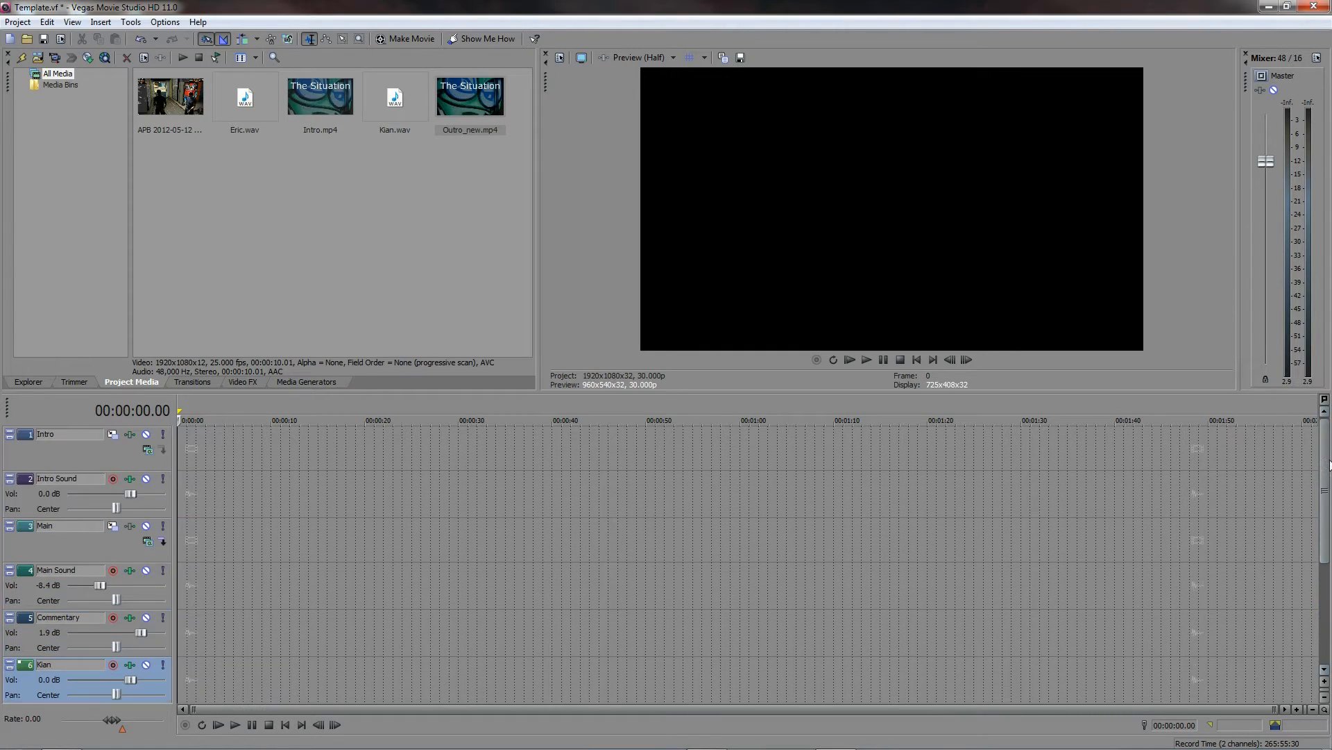
drag(171, 113, 182, 564)
scroll(320, 657, down, 2)
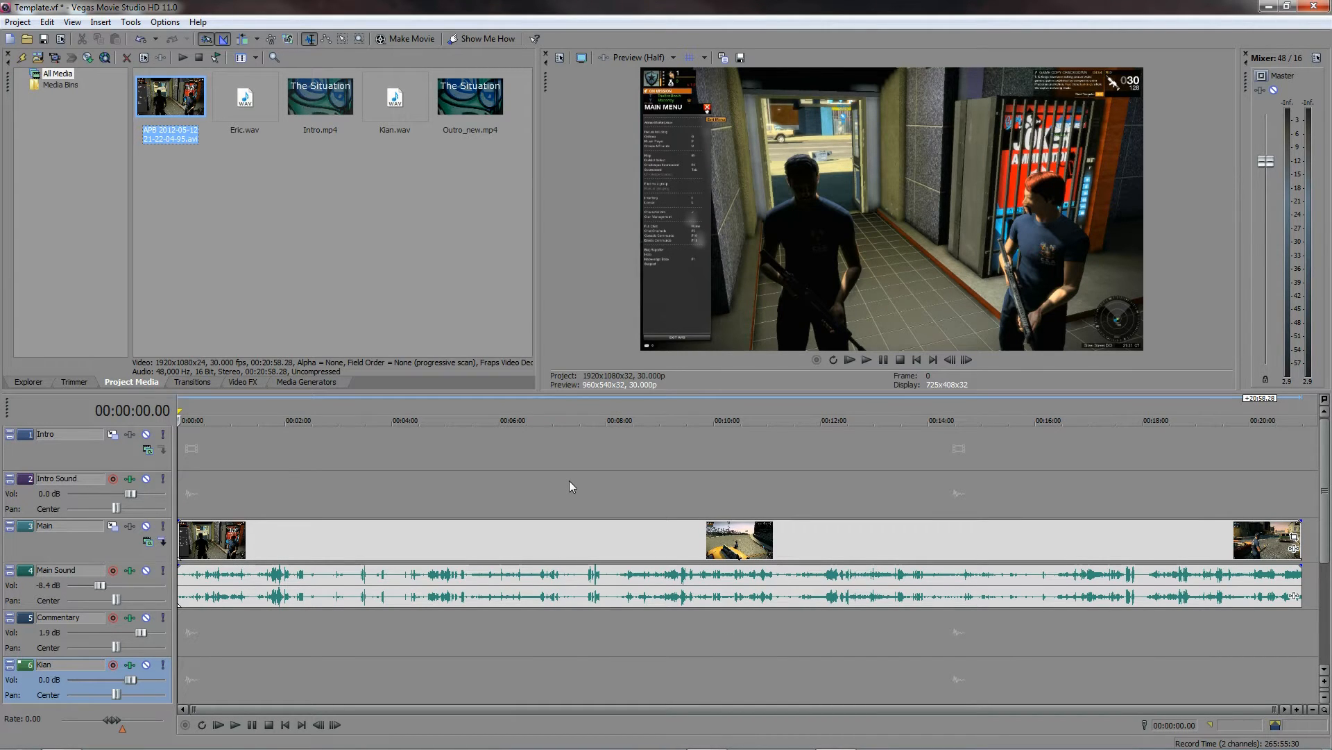
Step: Place the first WAV recording on the Commentary track and the co-commentator's on its own muted track, both at the timeline start
drag(244, 117, 184, 635)
drag(395, 104, 184, 689)
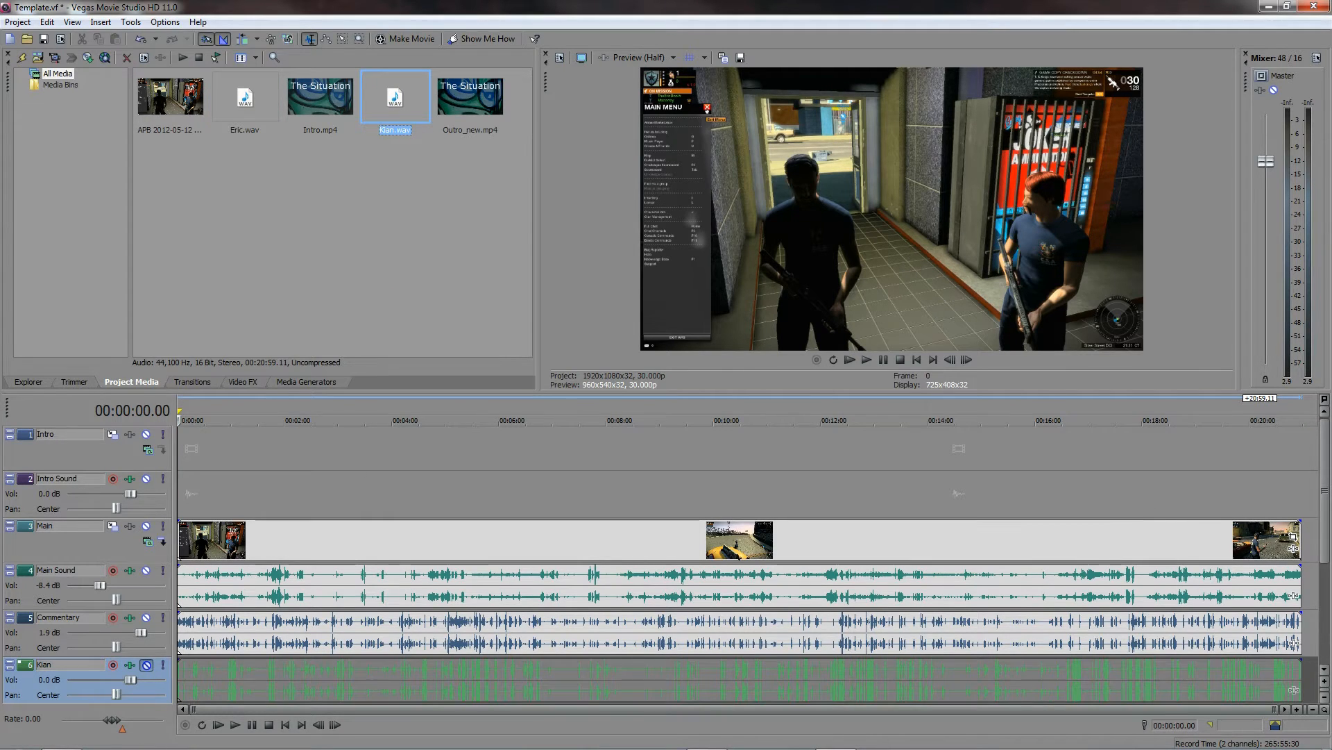
Step: Play the timeline from the beginning to check how the gameplay video and commentary line up
mouse_move(1326, 528)
mouse_down()
mouse_move(1331, 577)
mouse_move(1331, 541)
mouse_up()
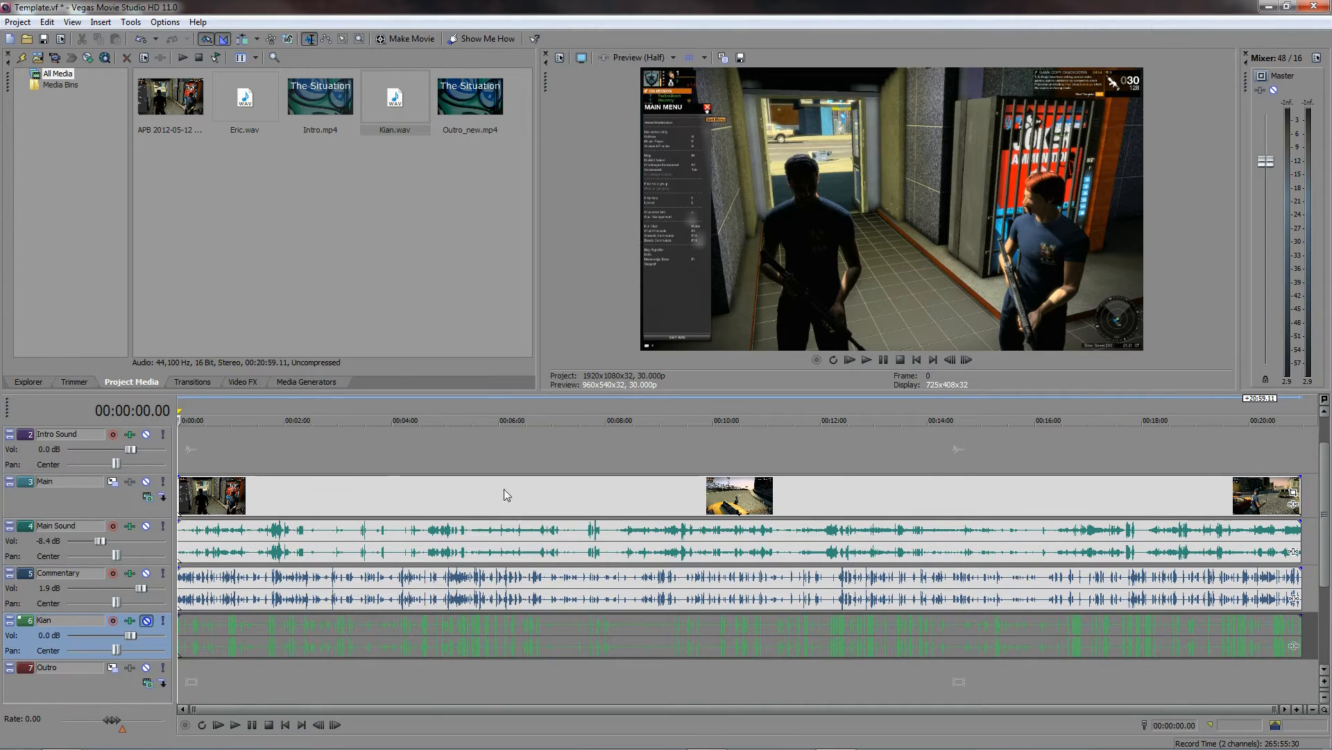
click(383, 489)
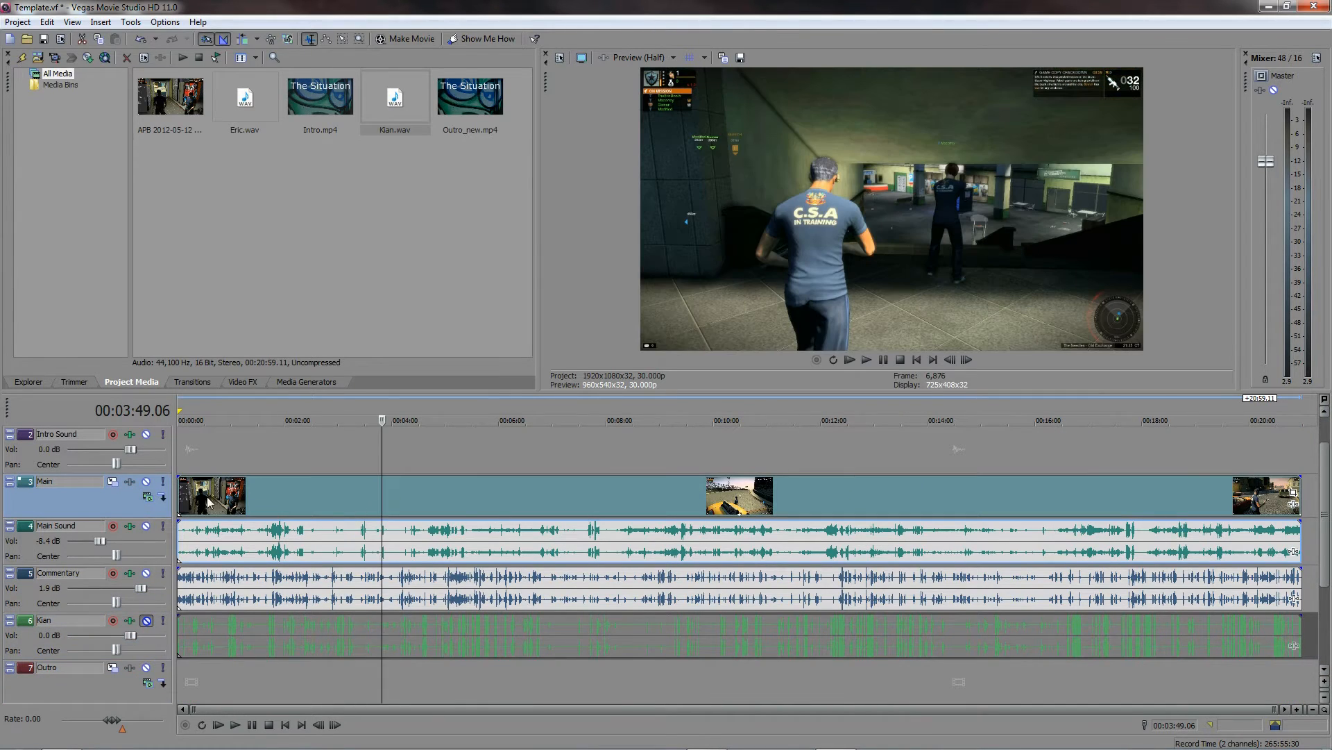
click(917, 358)
click(868, 361)
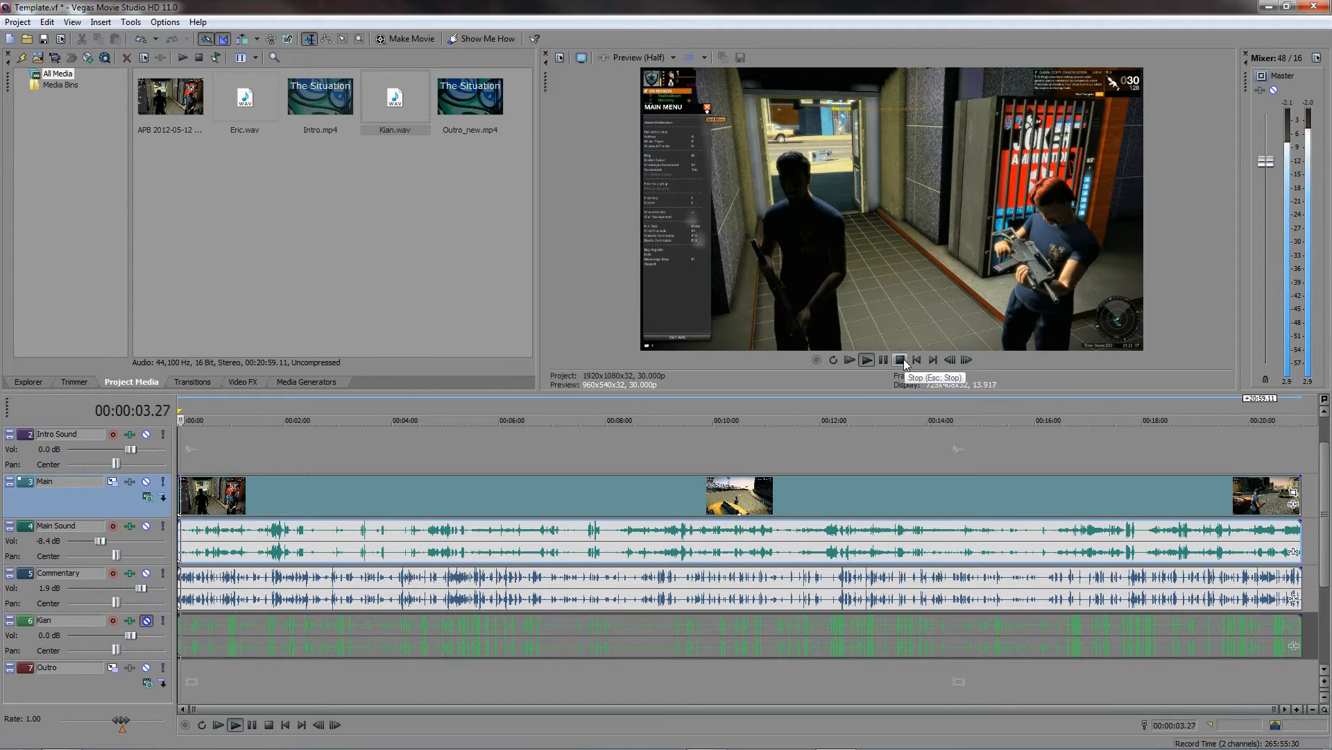
Step: Stop the playback and mute the Commentary track
click(903, 359)
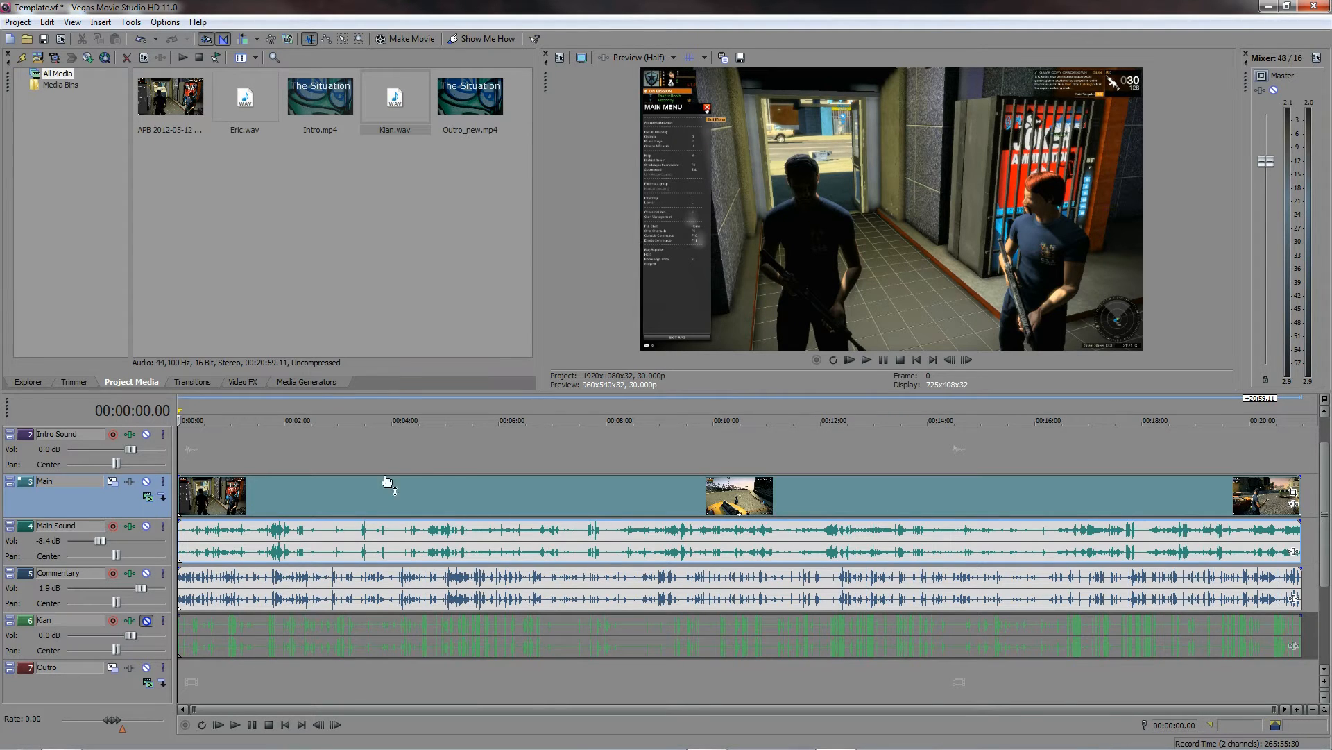
scroll(436, 468, up, 8)
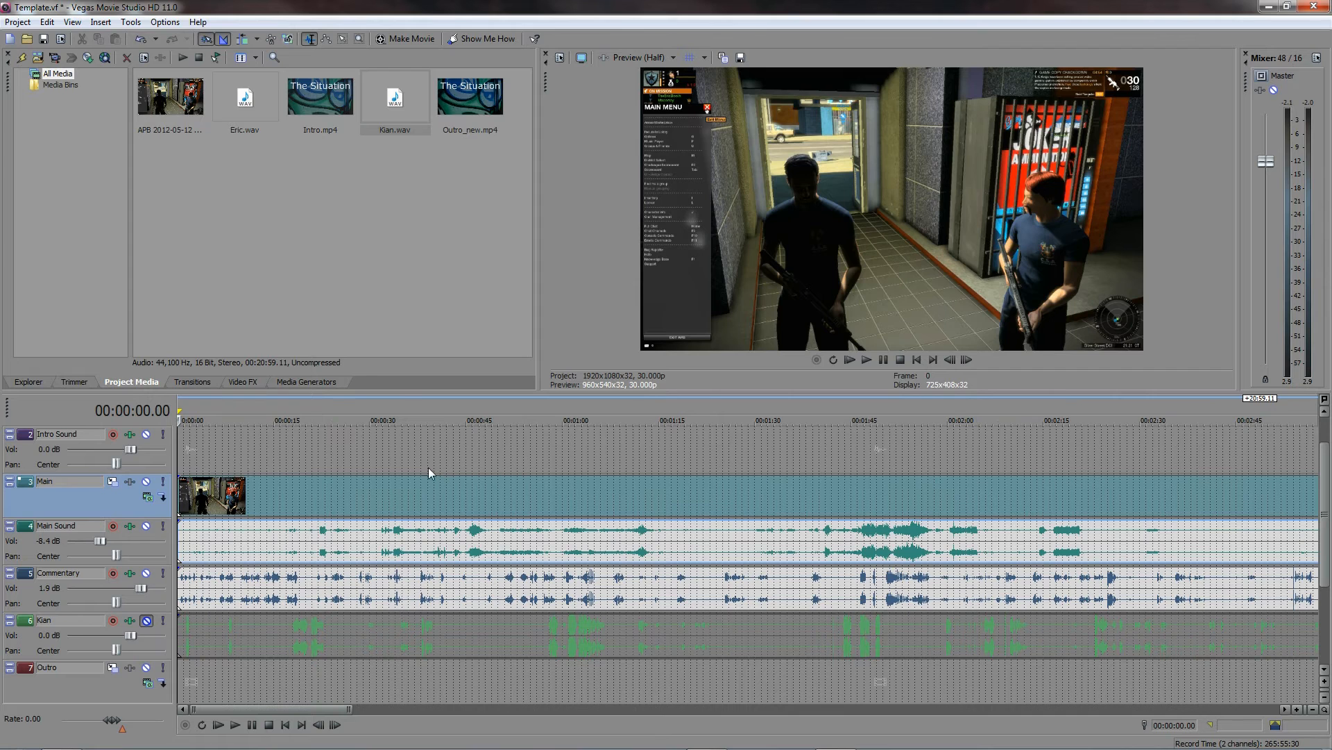
scroll(297, 548, up, 2)
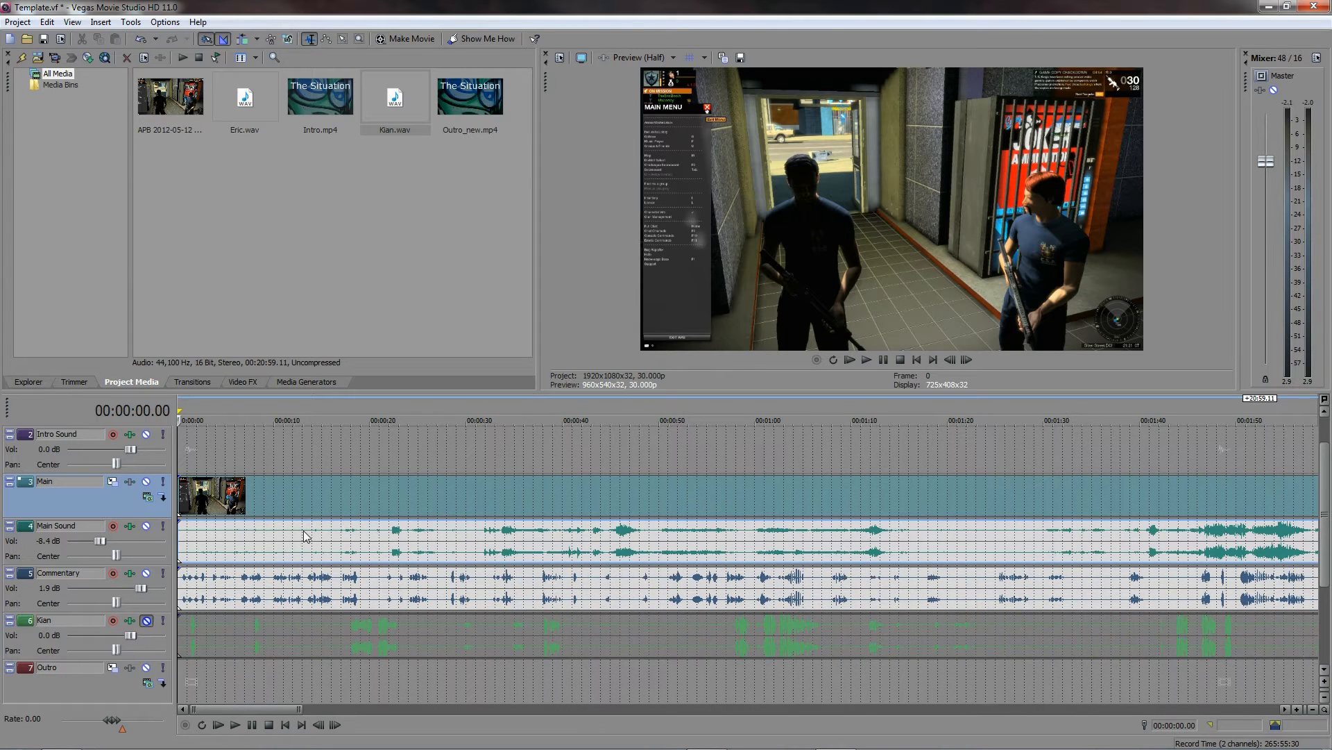
click(147, 574)
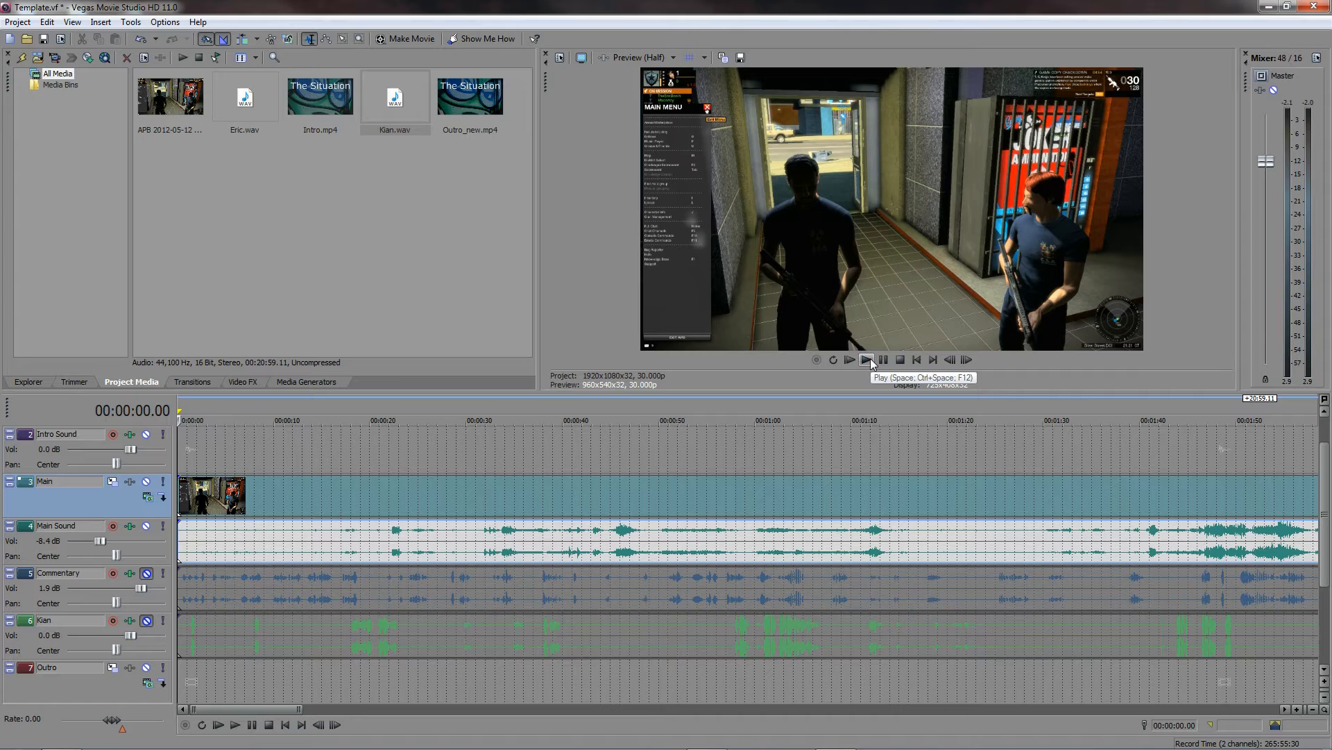
Step: Play the timeline from the start and drop two markers during playback, at about 5 seconds and at 00:00:09.24
click(867, 360)
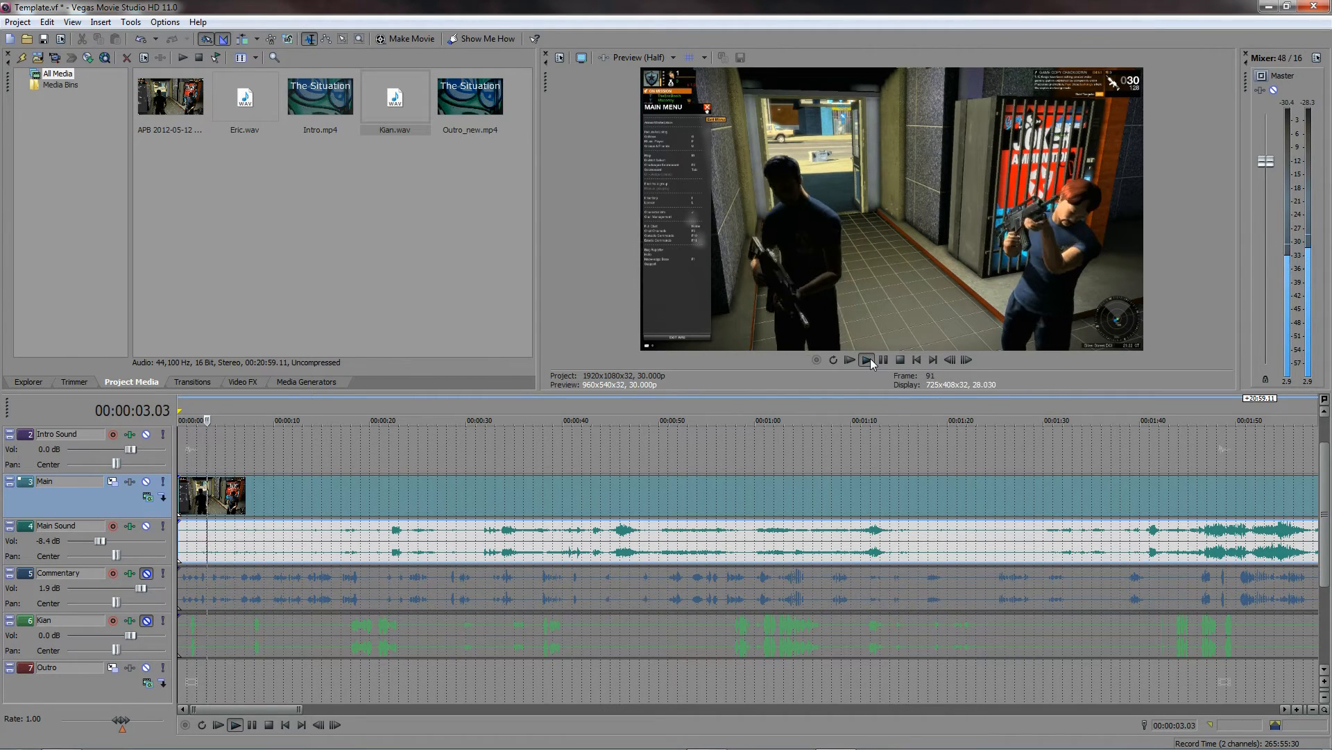
key(m)
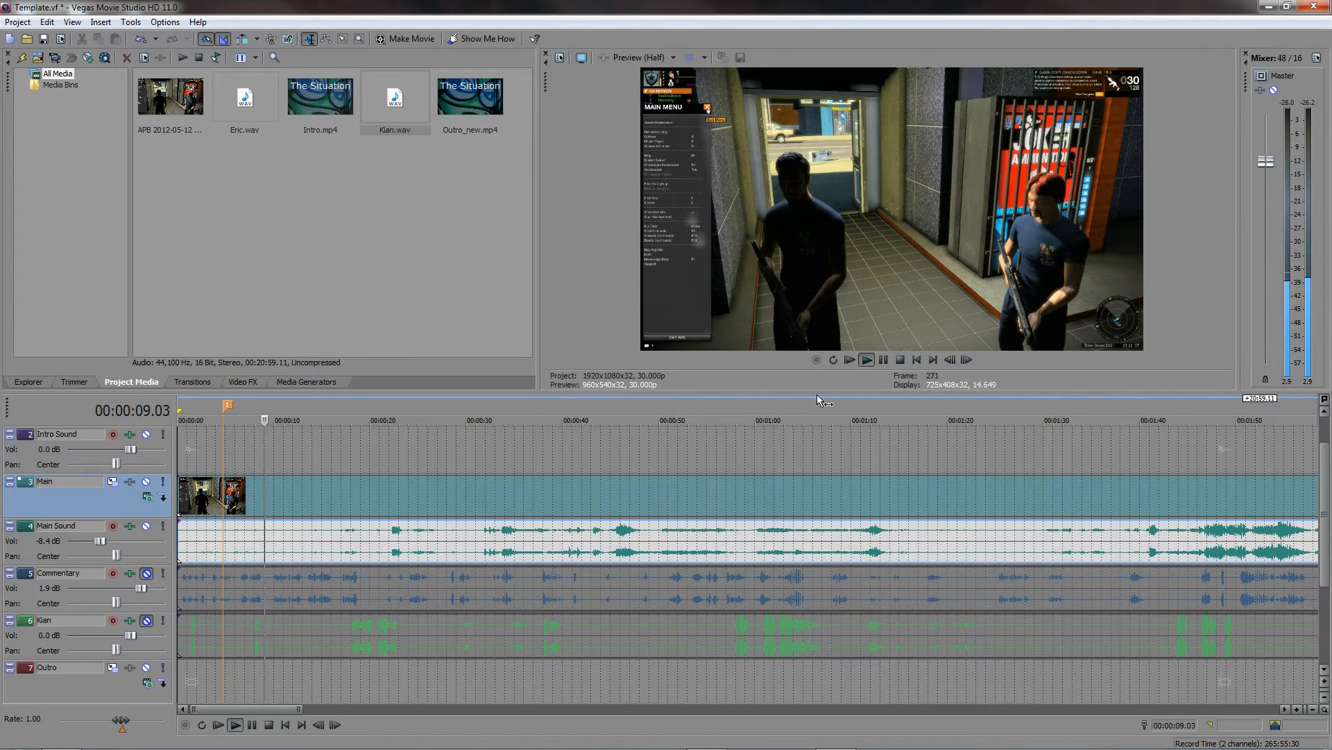
key(m)
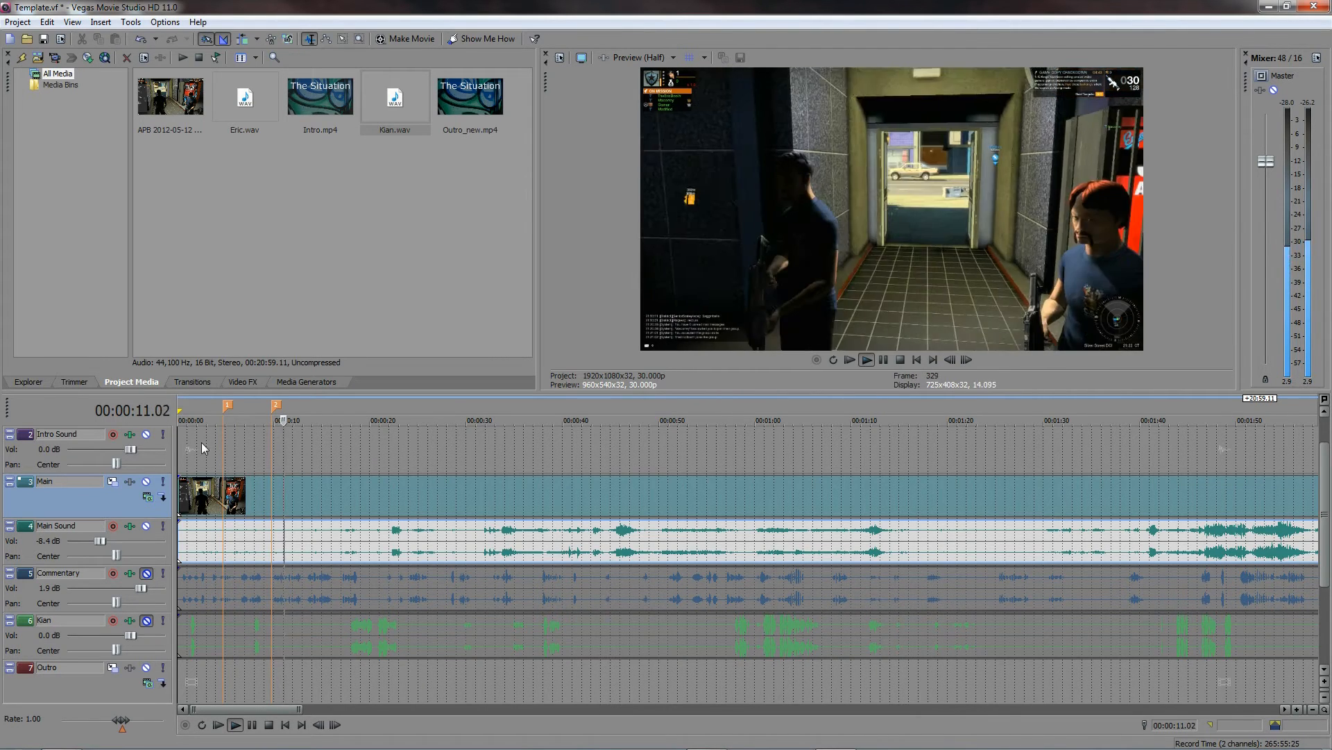
click(898, 359)
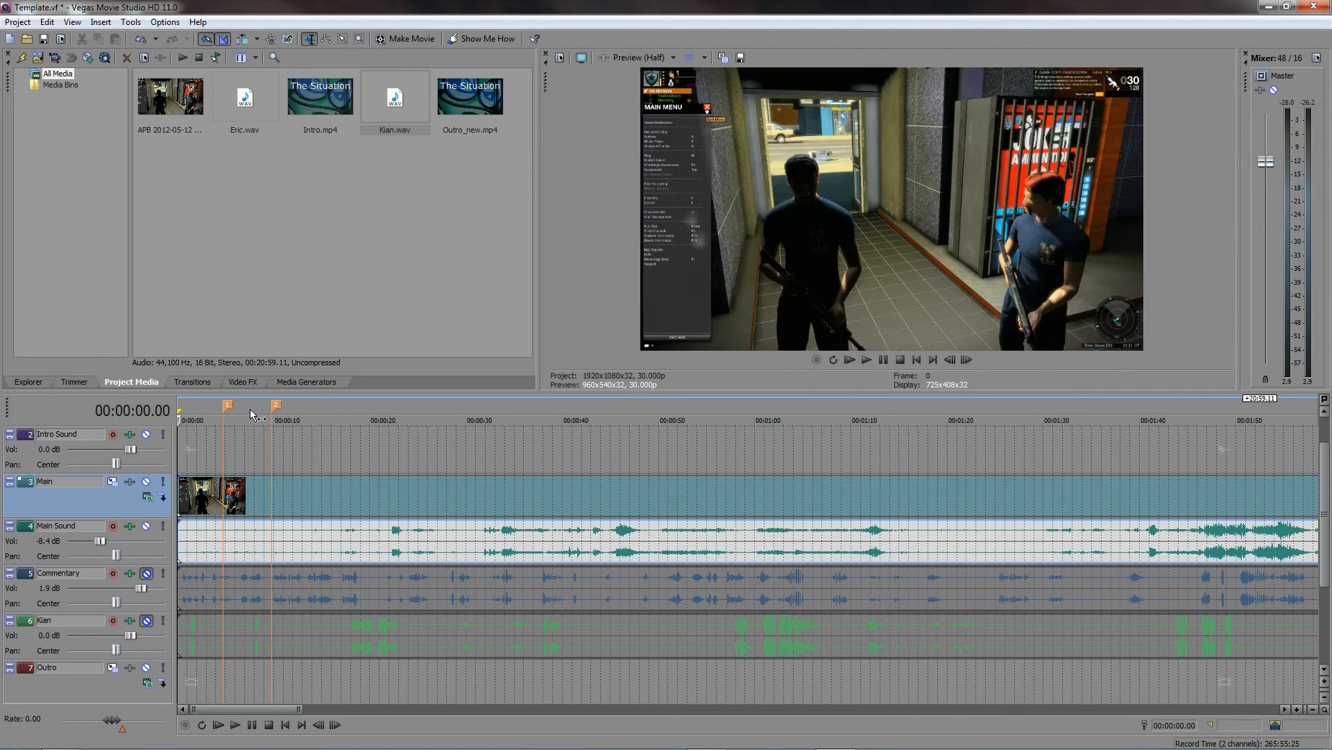
Step: Delete the first marker, at about 5 seconds on the timeline
right_click(227, 408)
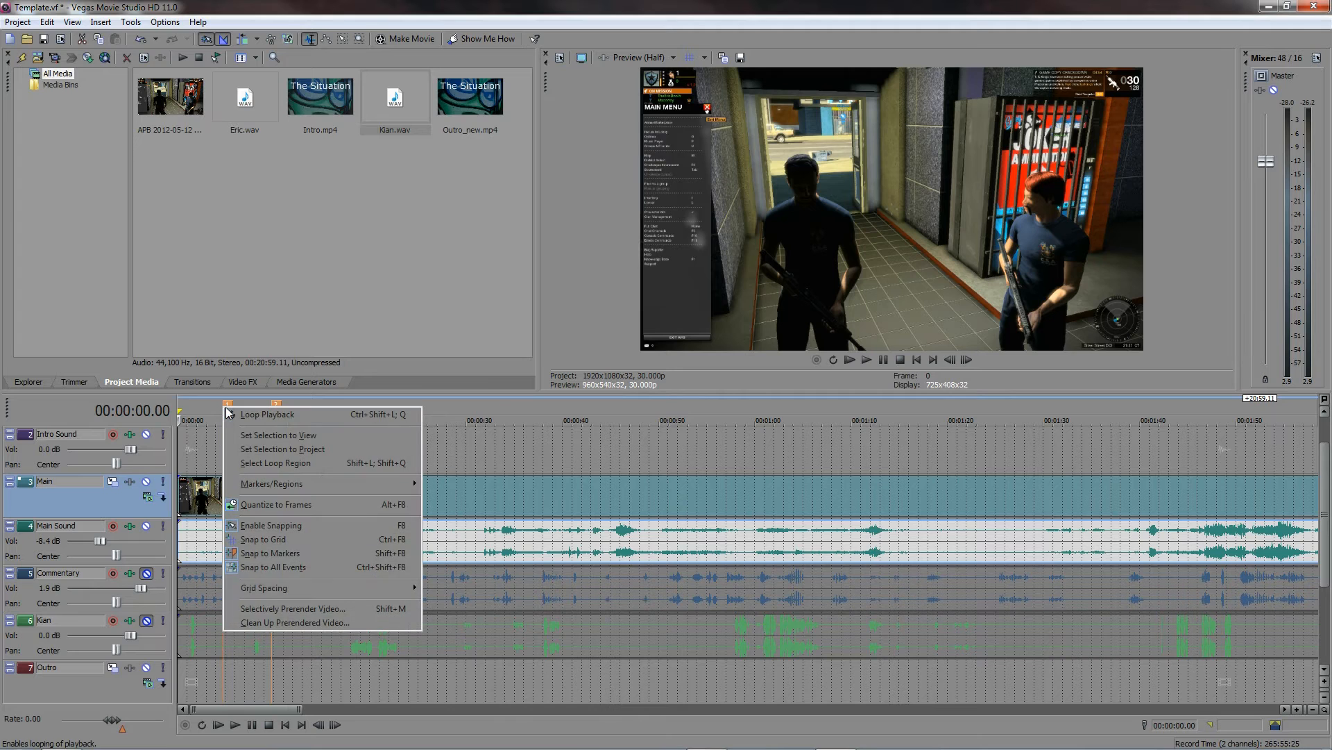
key(Escape)
right_click(228, 406)
click(263, 444)
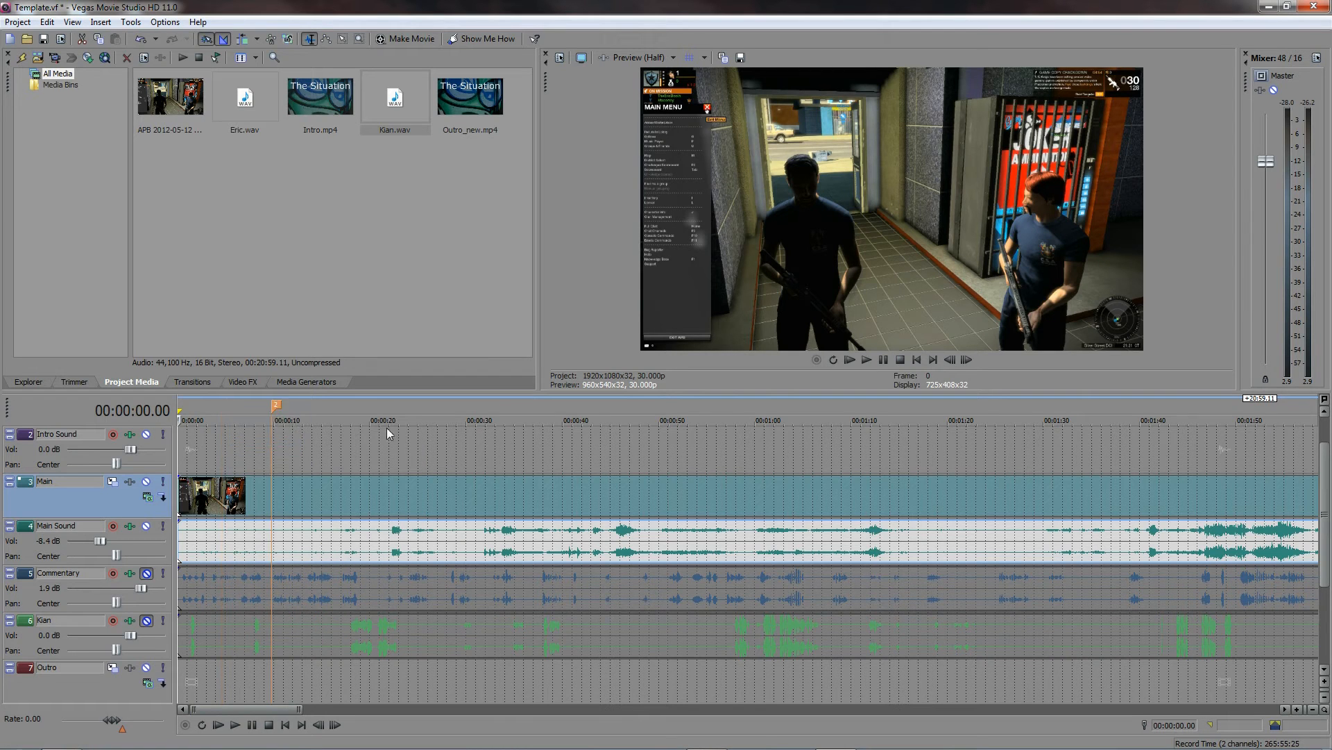
Step: Step back through the footage frame by frame from the remaining marker to 00:00:08.28, examining when the in-game menu closes
click(270, 458)
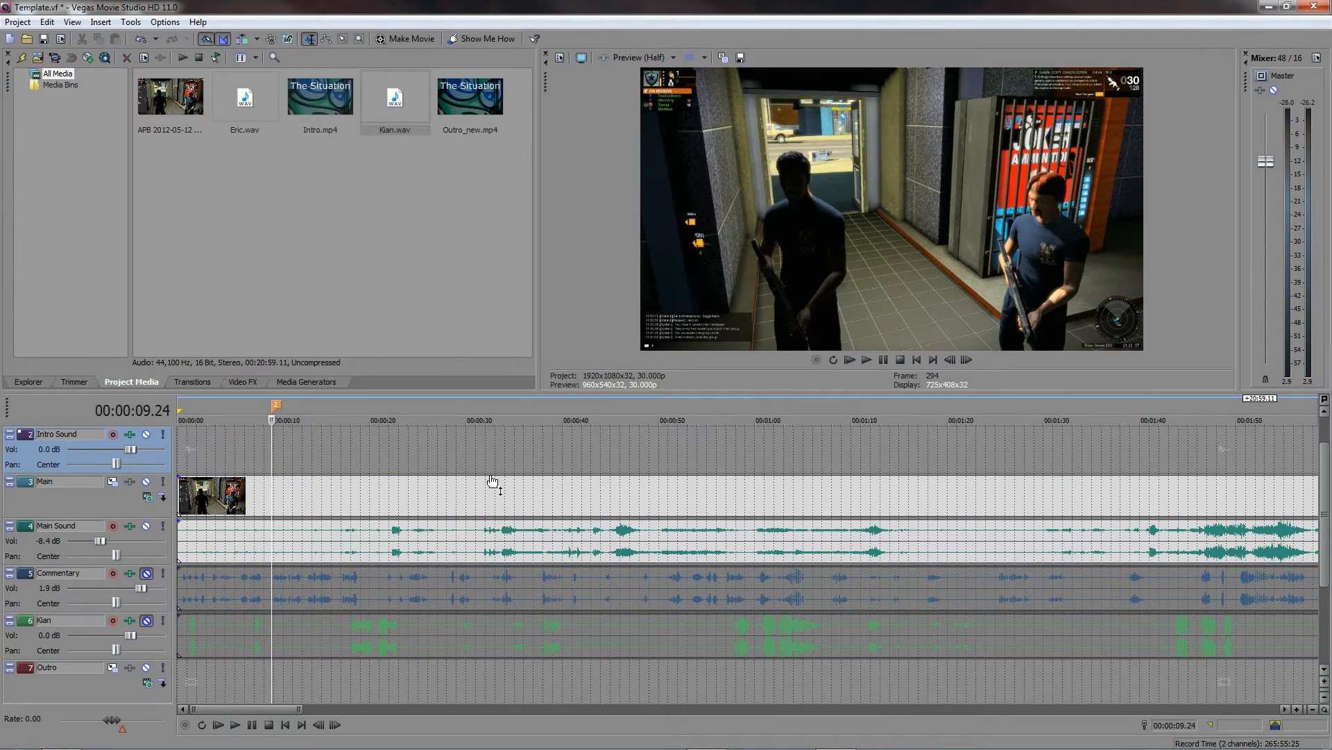
click(915, 361)
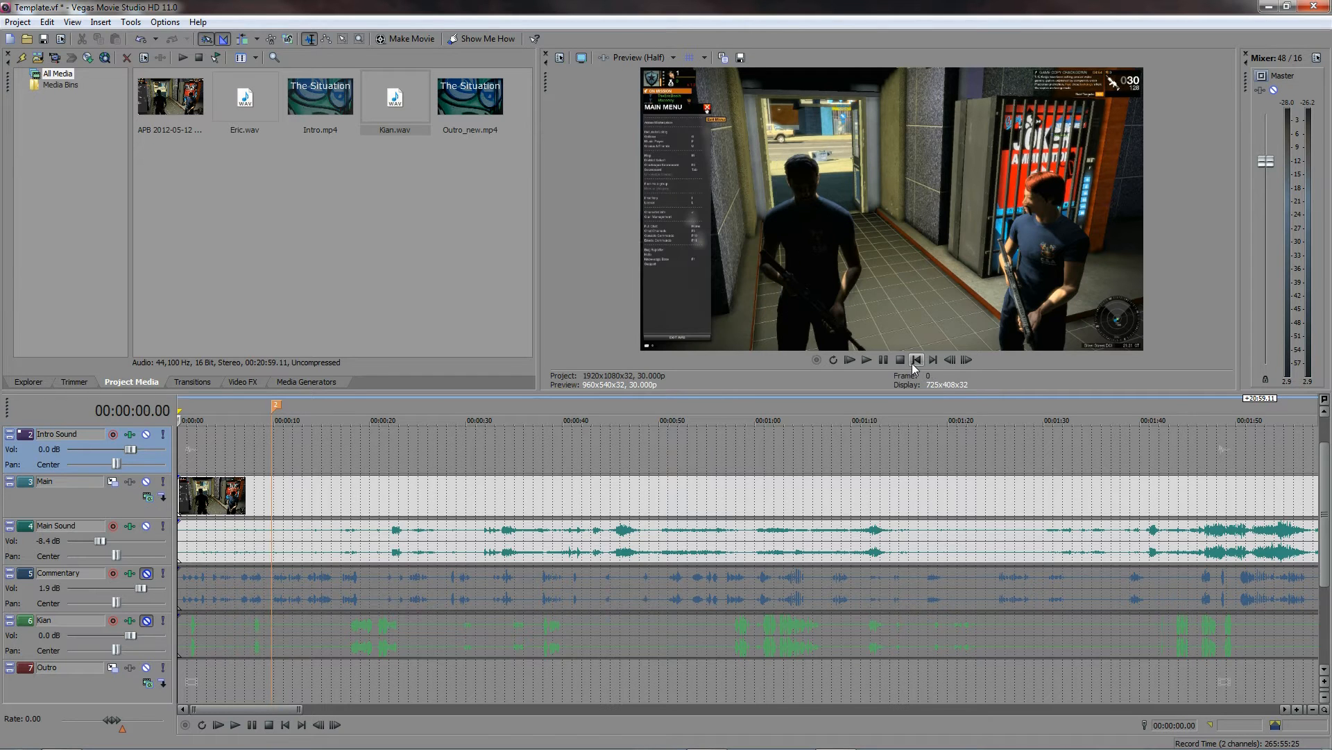
click(933, 360)
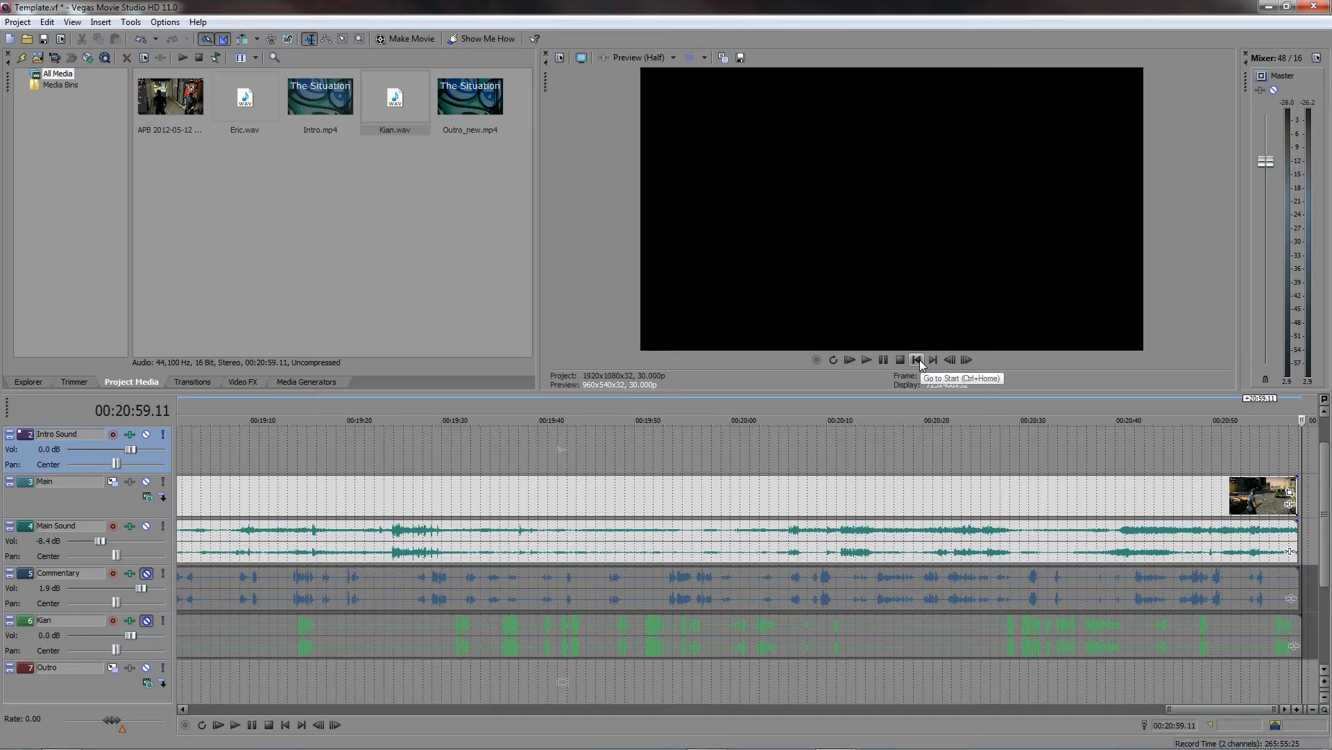
click(917, 359)
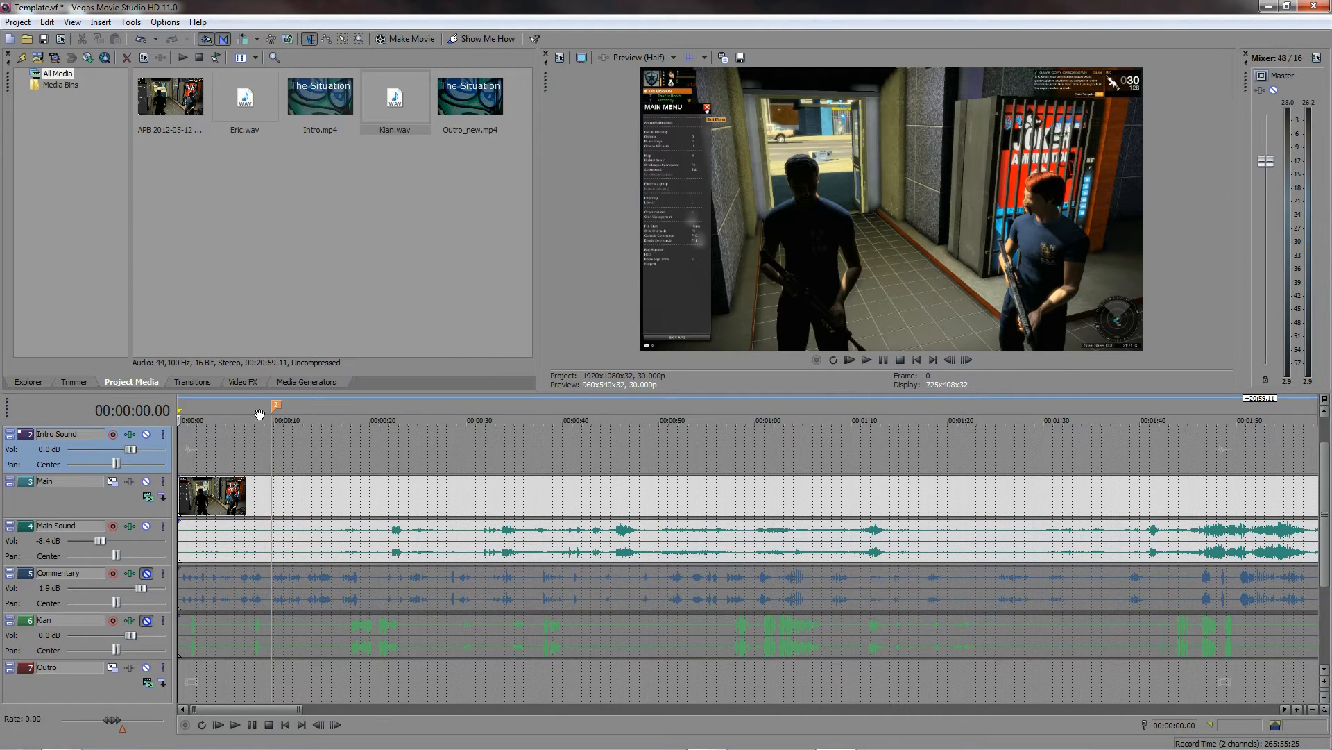
click(271, 446)
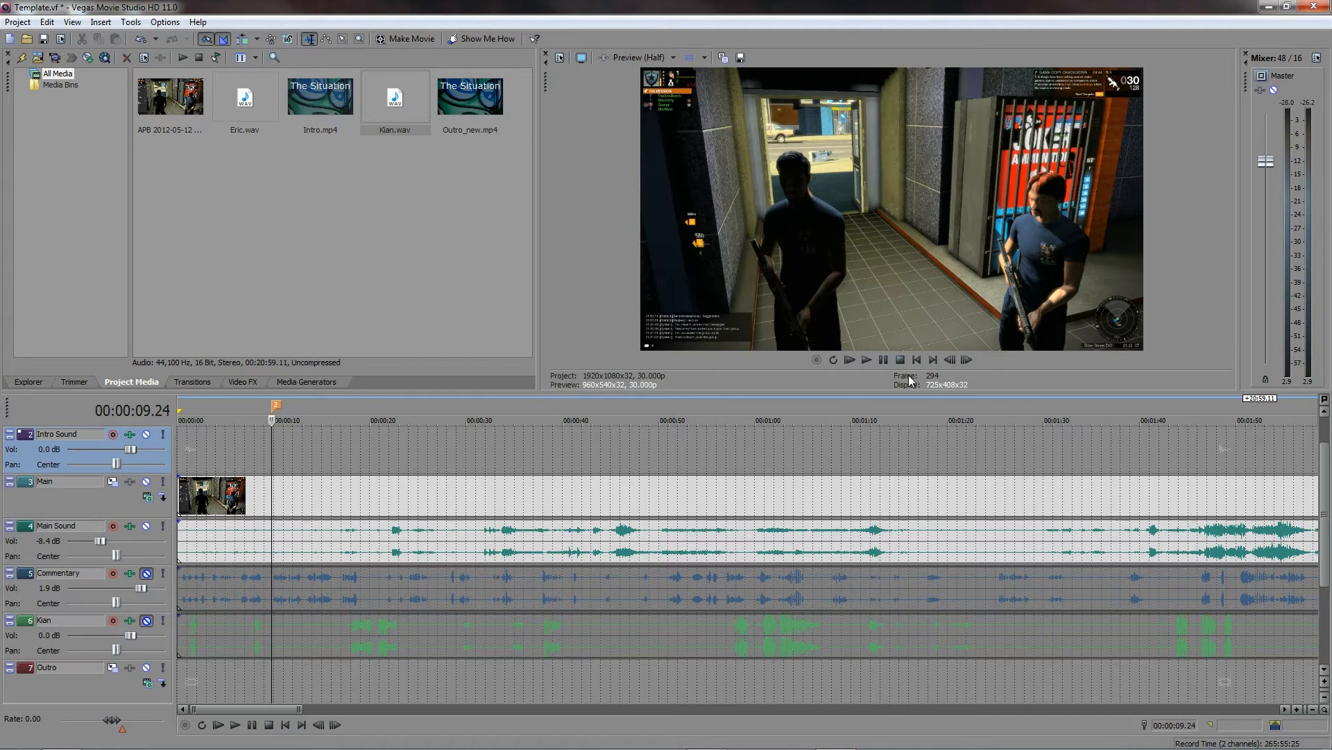
click(951, 360)
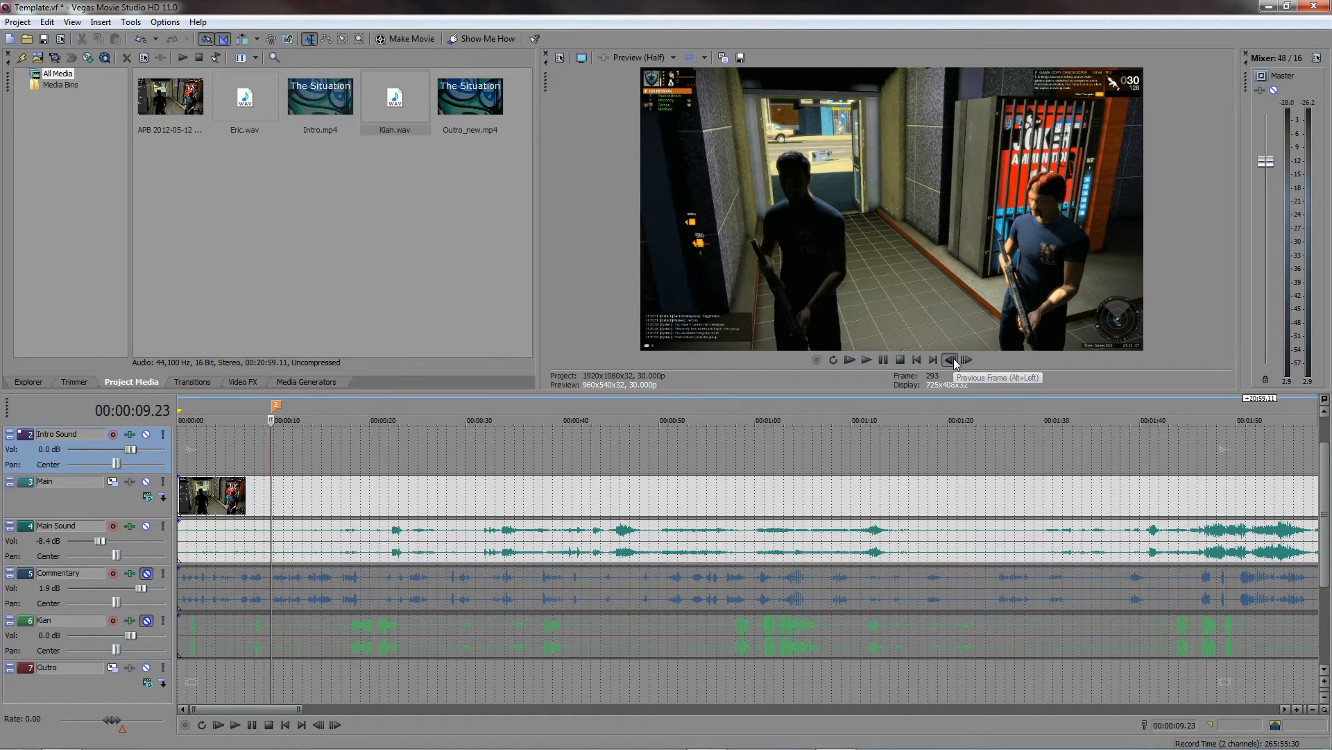
click(951, 360)
click(950, 359)
click(951, 359)
click(951, 359)
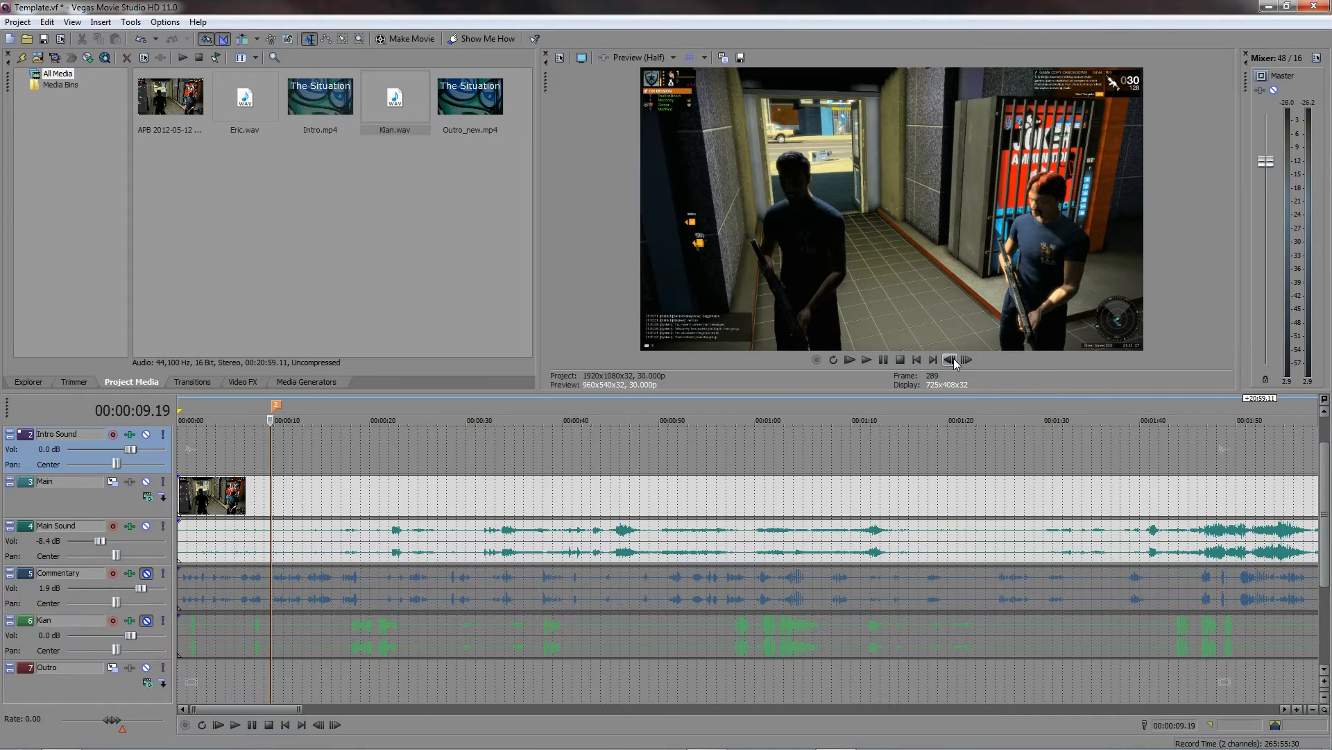
click(951, 360)
click(950, 360)
click(951, 359)
click(951, 359)
click(951, 359)
click(951, 360)
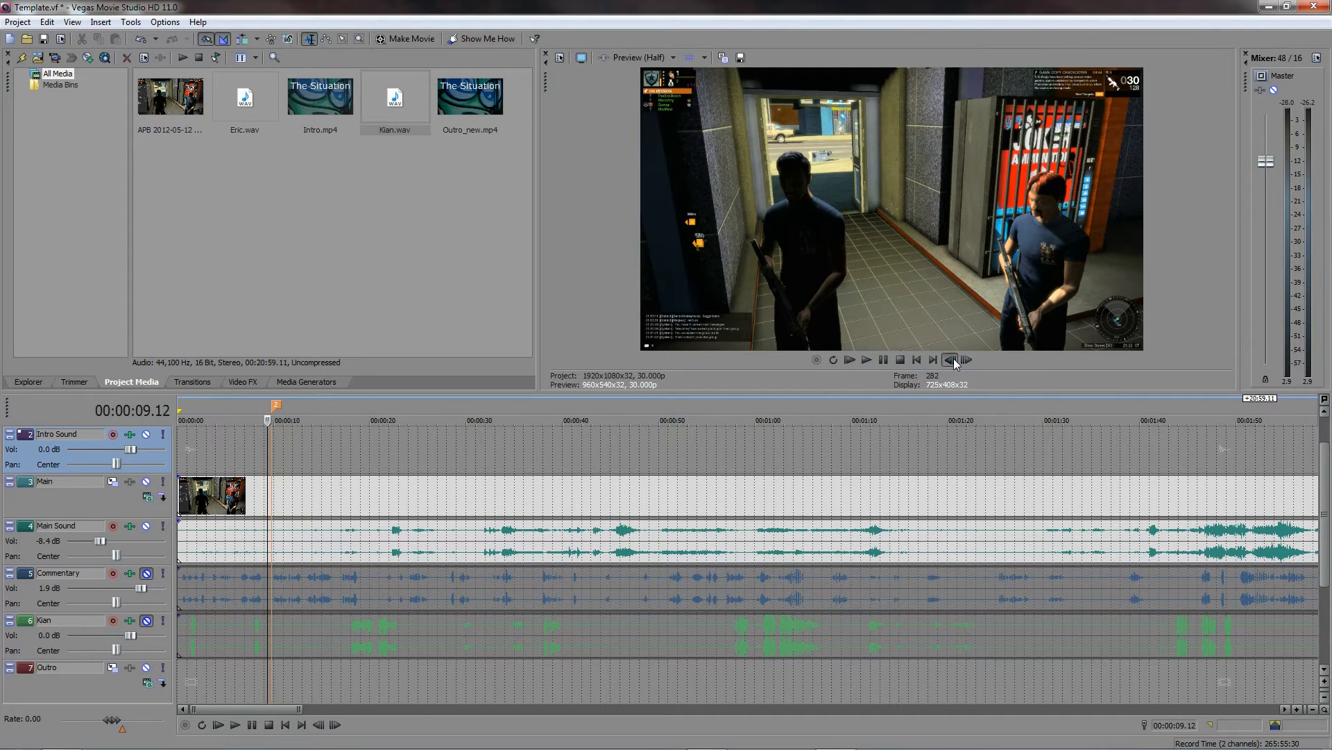
click(951, 360)
click(951, 360)
click(951, 359)
click(951, 360)
click(951, 359)
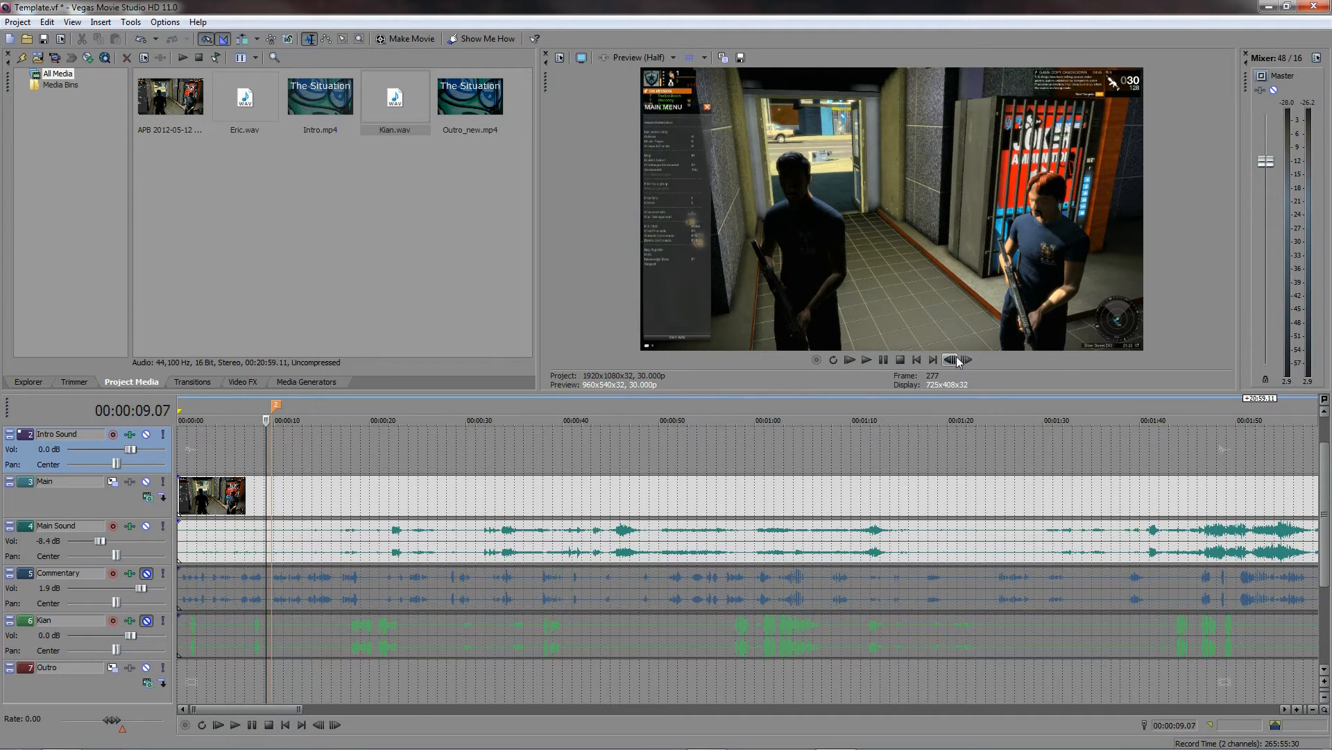
click(967, 361)
click(963, 360)
click(954, 360)
click(955, 361)
click(955, 361)
click(955, 359)
click(955, 359)
click(955, 359)
click(955, 360)
click(955, 359)
click(955, 359)
click(955, 360)
click(955, 360)
click(955, 359)
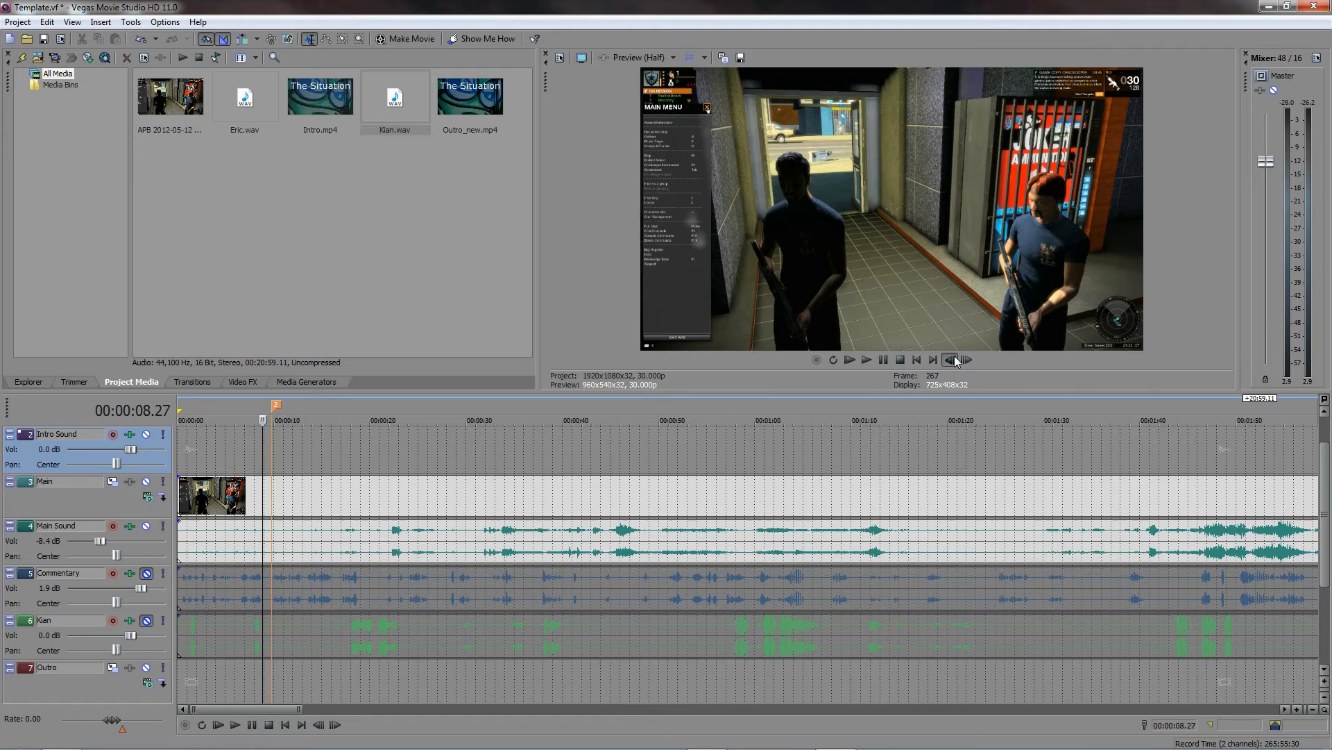
click(955, 360)
click(955, 360)
click(967, 361)
click(968, 360)
click(968, 360)
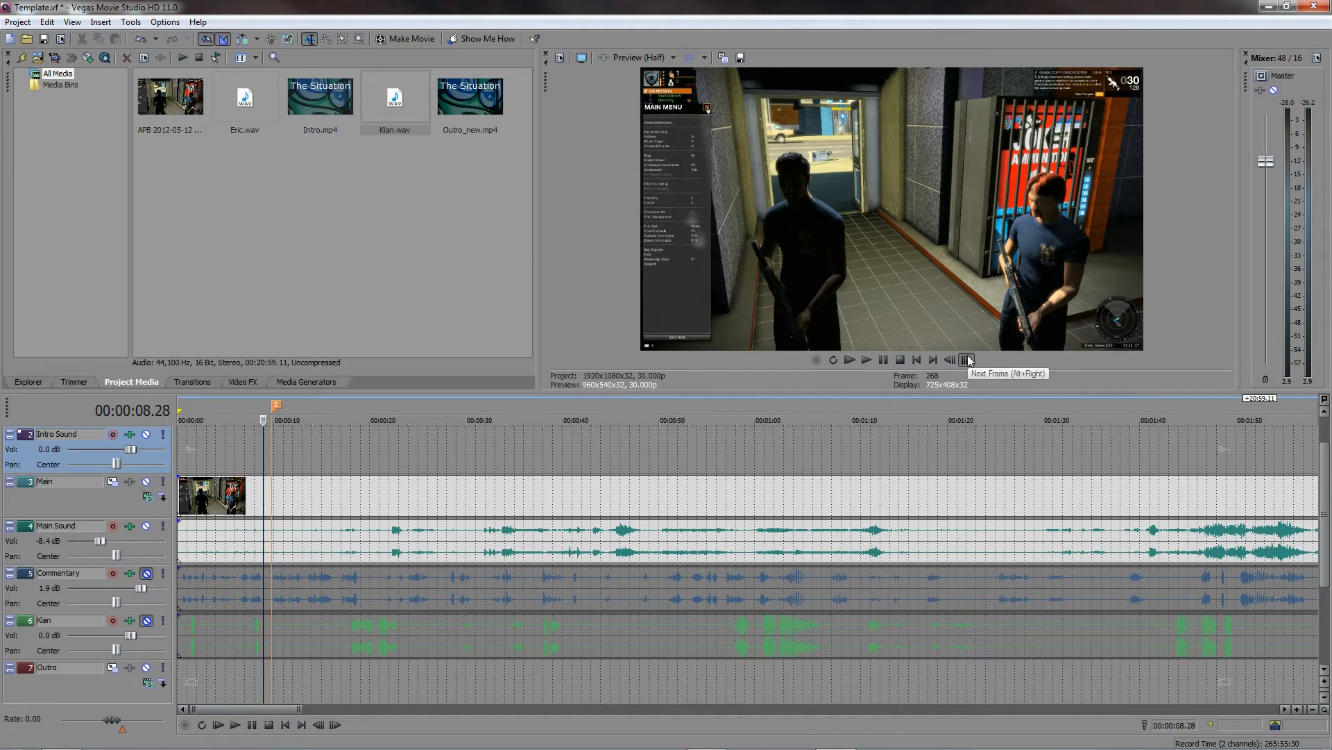
Step: Delete the remaining marker at 00:00:09.24
right_click(274, 406)
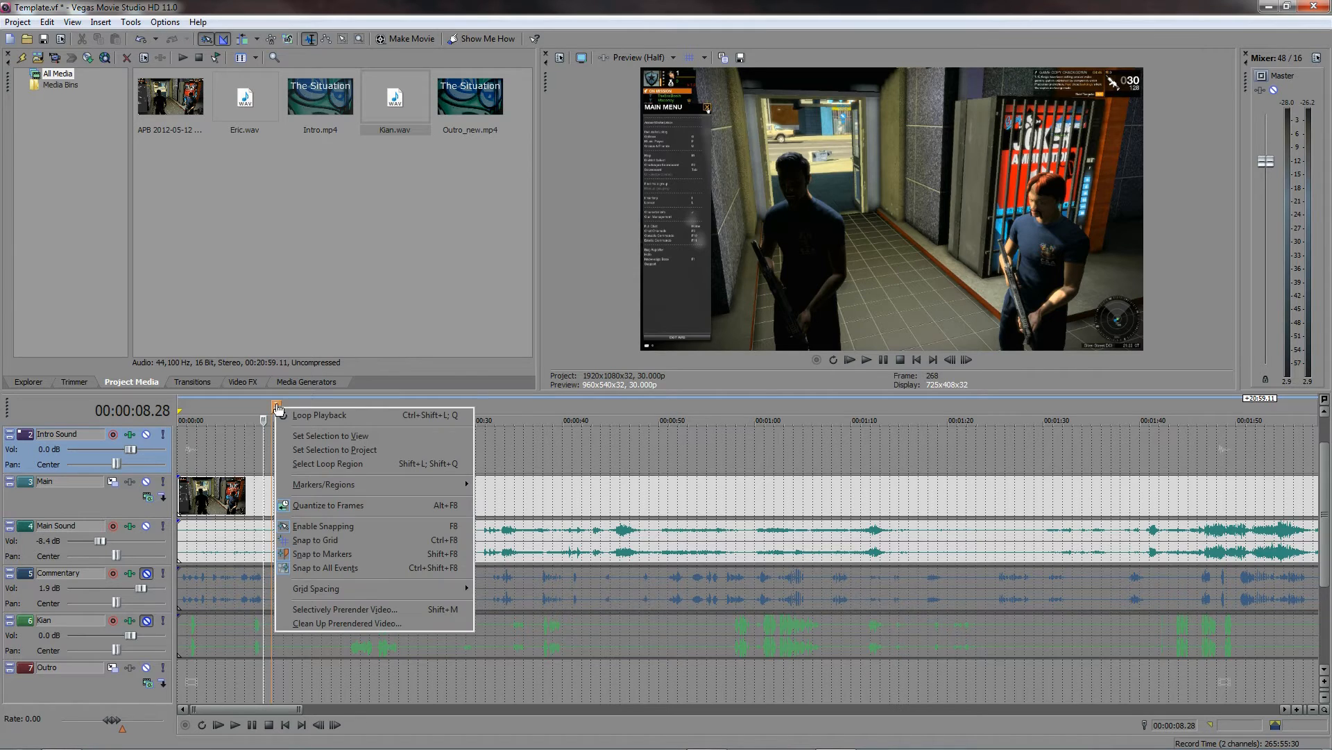
right_click(276, 407)
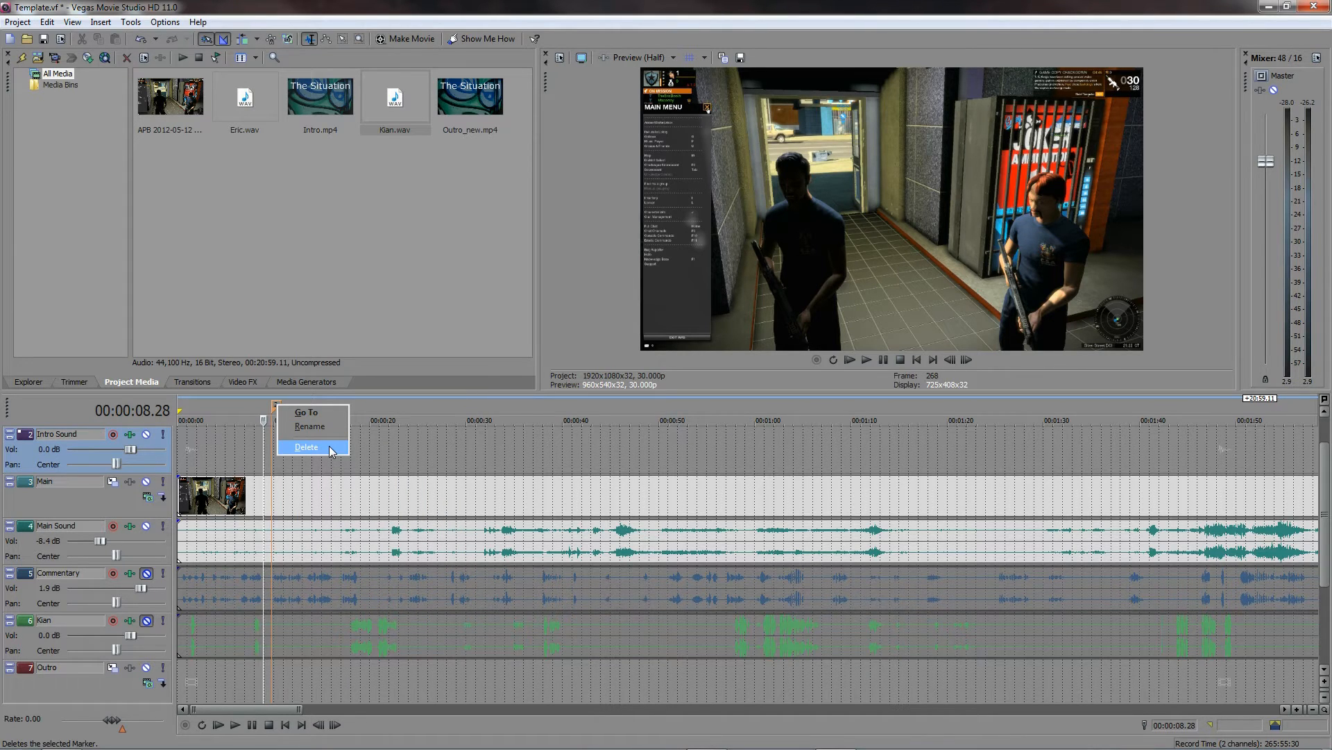
click(331, 450)
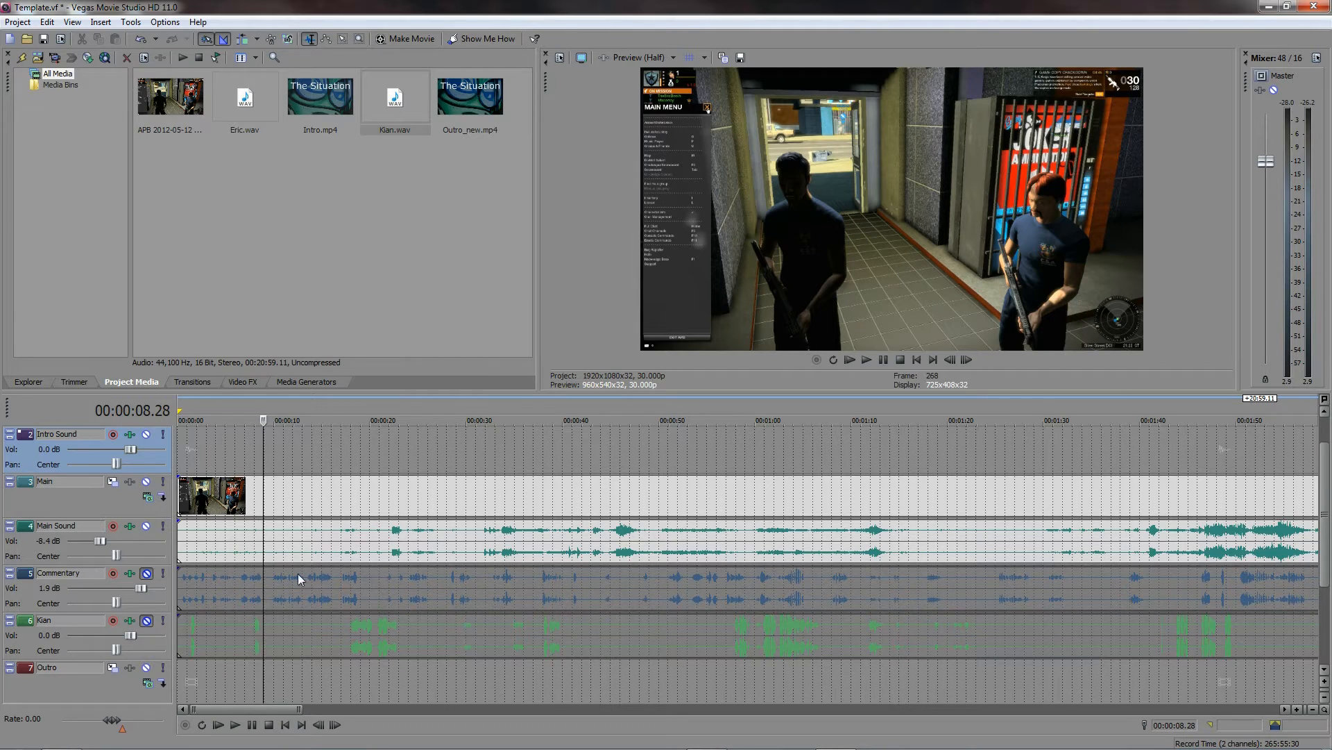
Step: Unmute the Commentary track and shift its recording so it starts at about 00:00:07.11
click(146, 572)
drag(321, 594, 387, 594)
scroll(344, 583, up, 4)
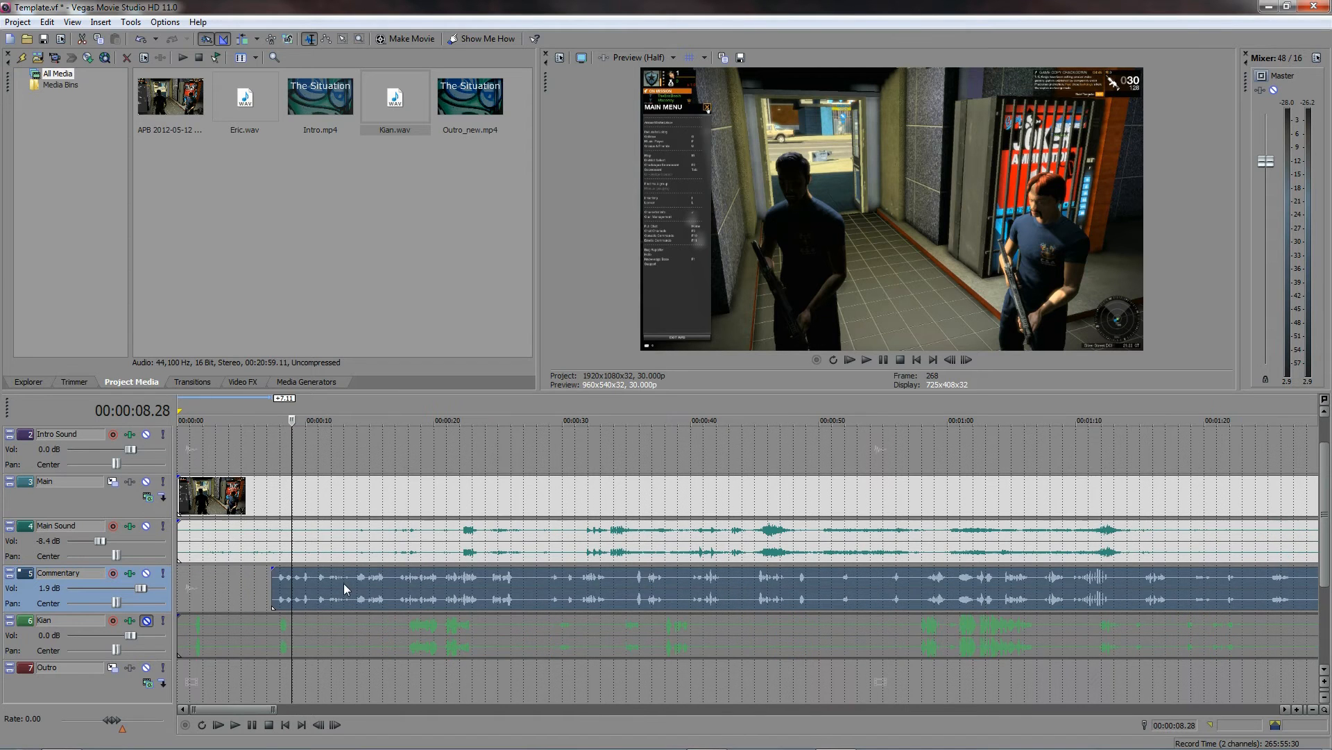
click(625, 589)
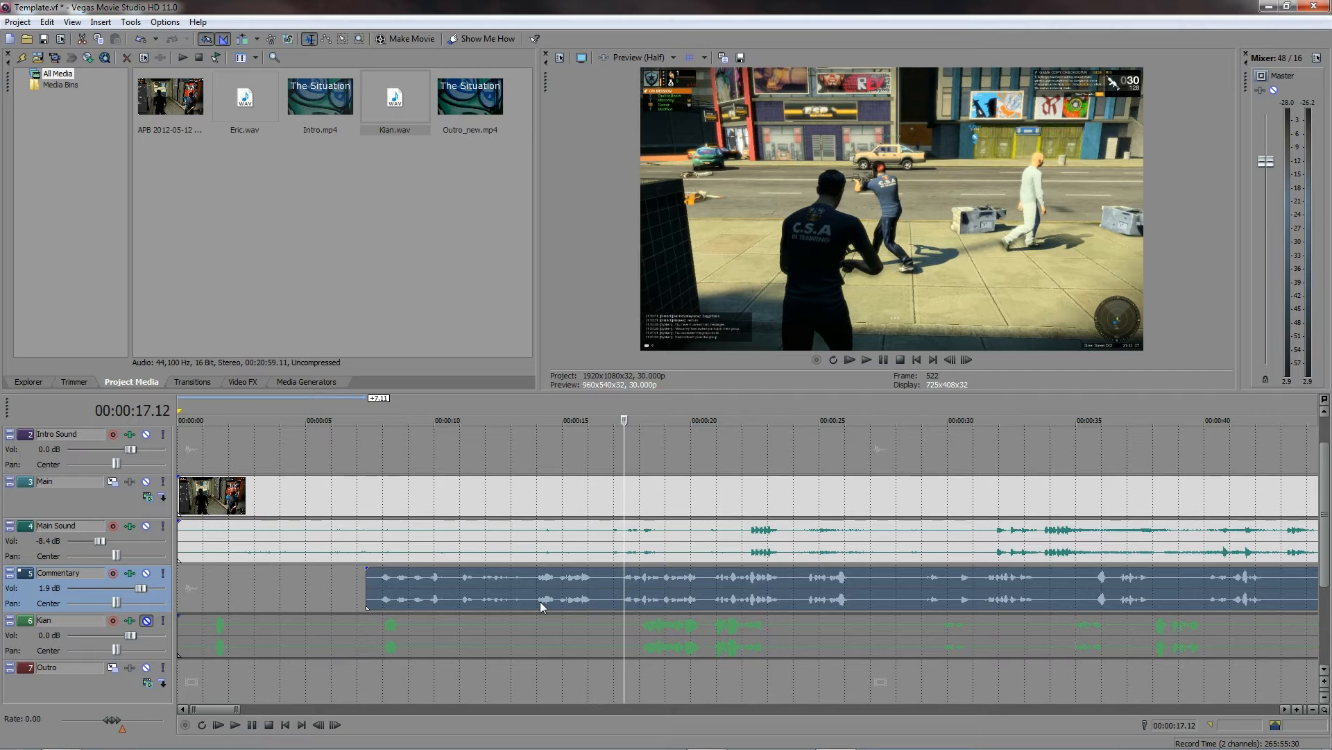
Step: Advance the footage frame by frame from 00:00:07.01 and place a marker at 00:00:09.00, where the in-game menu is closed
click(372, 459)
click(357, 454)
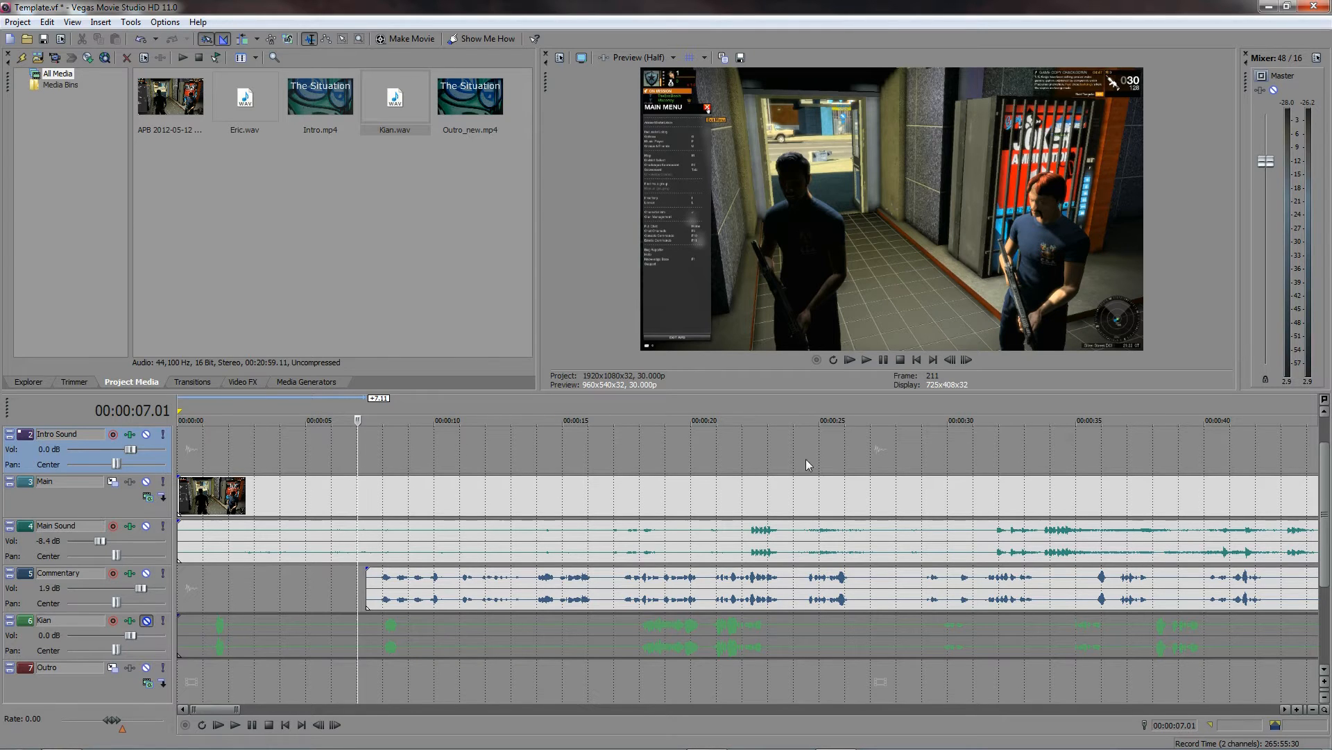
click(966, 360)
click(965, 360)
click(965, 361)
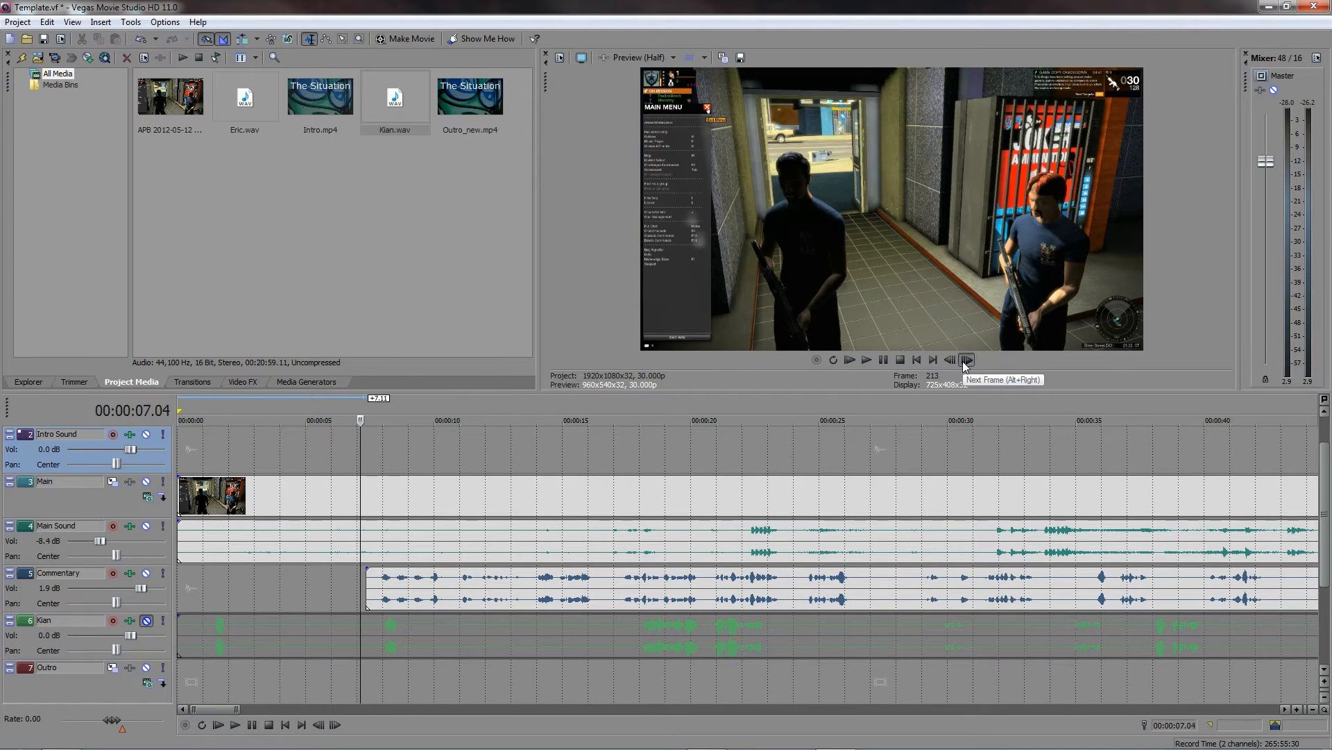
click(965, 360)
click(965, 360)
click(965, 360)
click(965, 360)
click(965, 360)
click(965, 361)
click(965, 360)
click(966, 360)
click(965, 360)
click(966, 360)
click(965, 360)
click(965, 361)
click(965, 361)
click(967, 360)
click(967, 360)
click(968, 361)
click(969, 361)
click(967, 360)
click(968, 360)
click(968, 361)
click(967, 360)
click(967, 360)
click(967, 360)
click(967, 359)
click(967, 359)
click(966, 359)
click(967, 359)
click(967, 359)
click(967, 359)
click(967, 359)
click(967, 359)
click(967, 360)
click(967, 359)
click(966, 360)
click(967, 360)
click(967, 359)
click(967, 360)
click(966, 359)
click(967, 359)
click(967, 360)
click(967, 360)
click(967, 359)
click(967, 359)
click(966, 360)
click(967, 359)
click(967, 359)
click(950, 360)
click(949, 360)
click(959, 356)
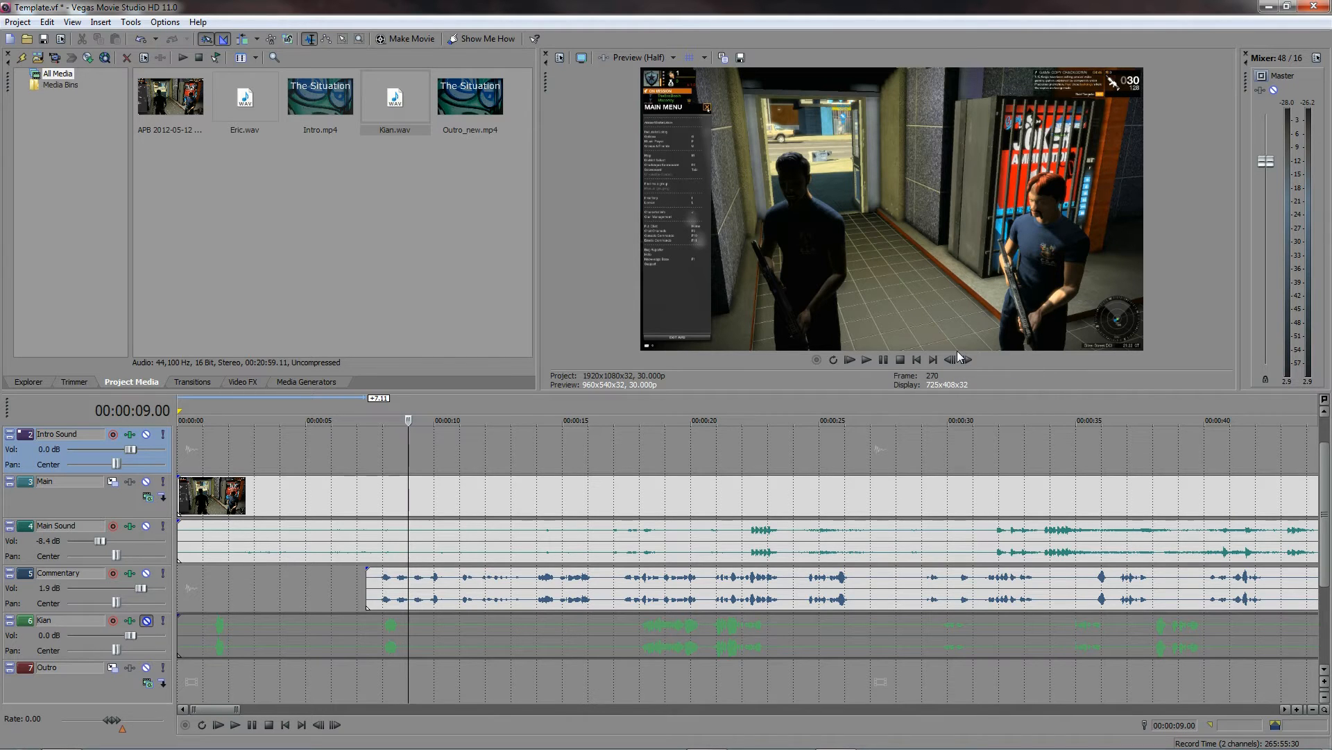
key(m)
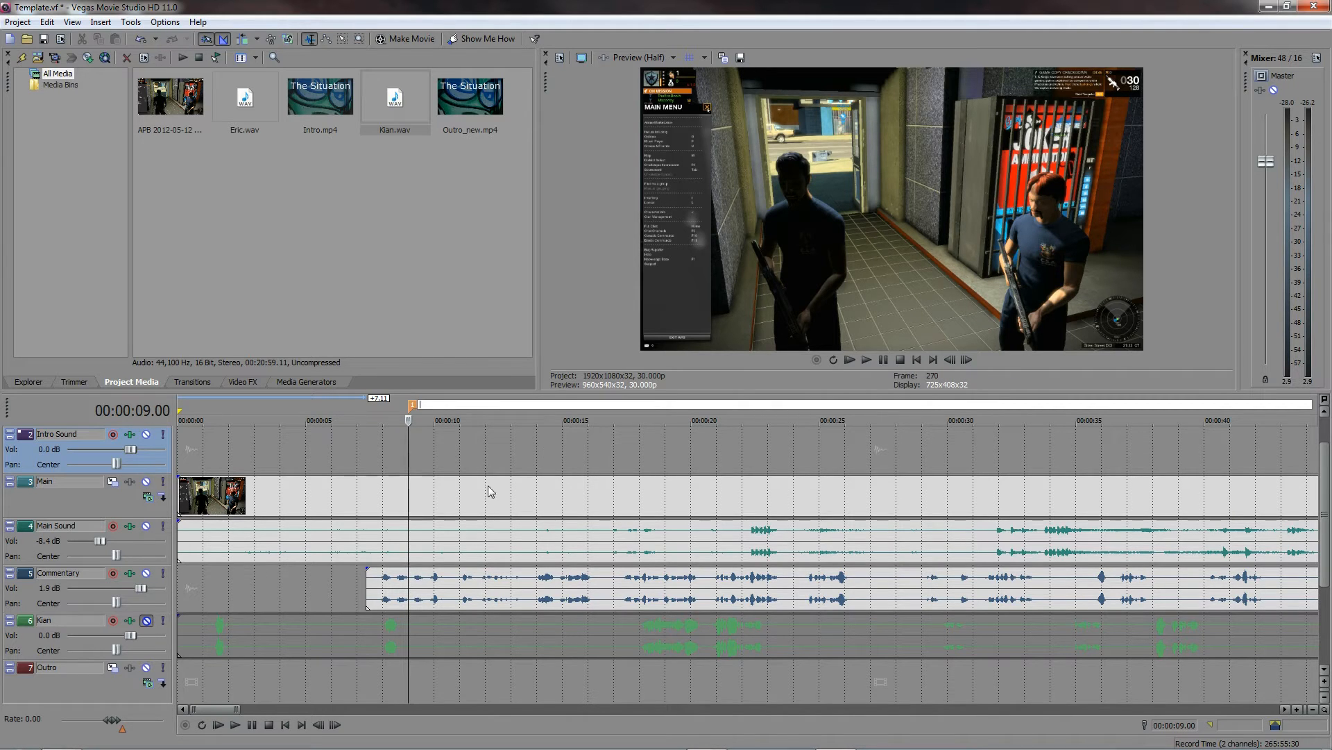
Step: Shift the Commentary recording one second earlier to align its fourth sound peak with the marker, and play the passage to check the sync
scroll(422, 595, up, 2)
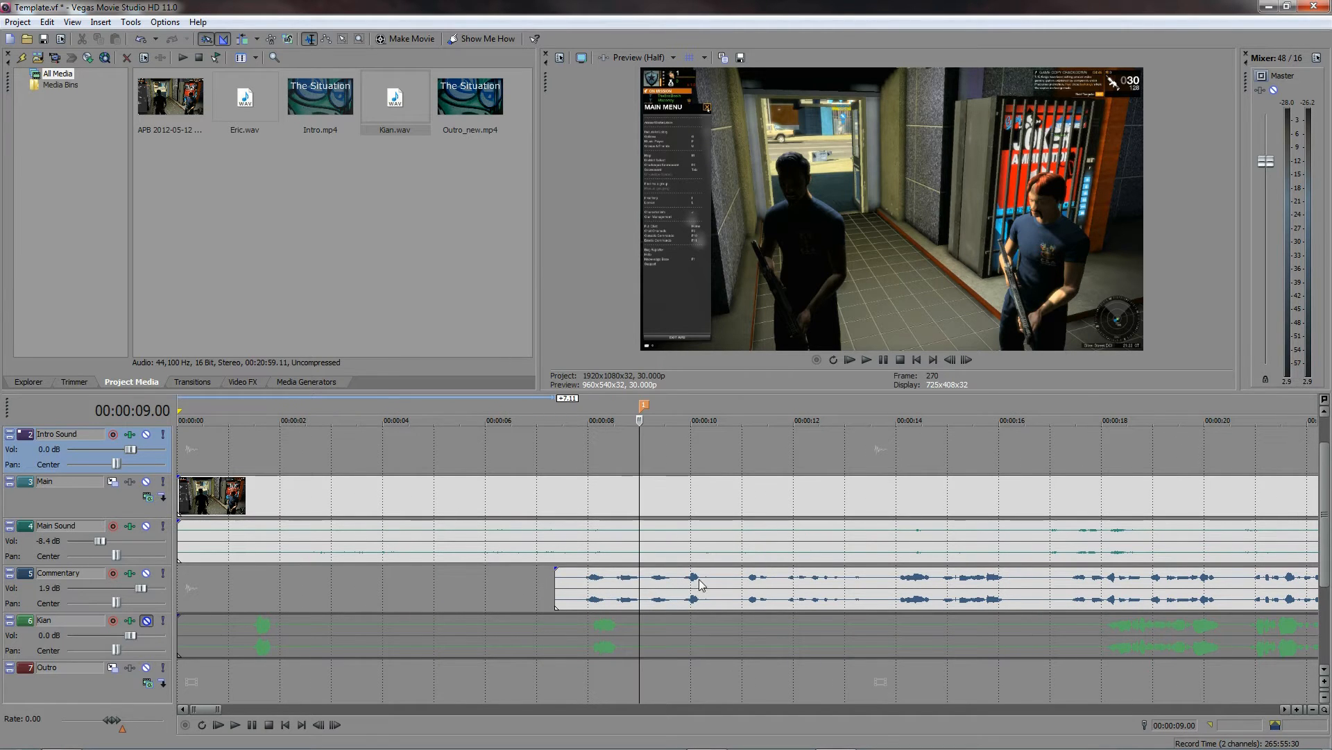
drag(932, 590, 883, 606)
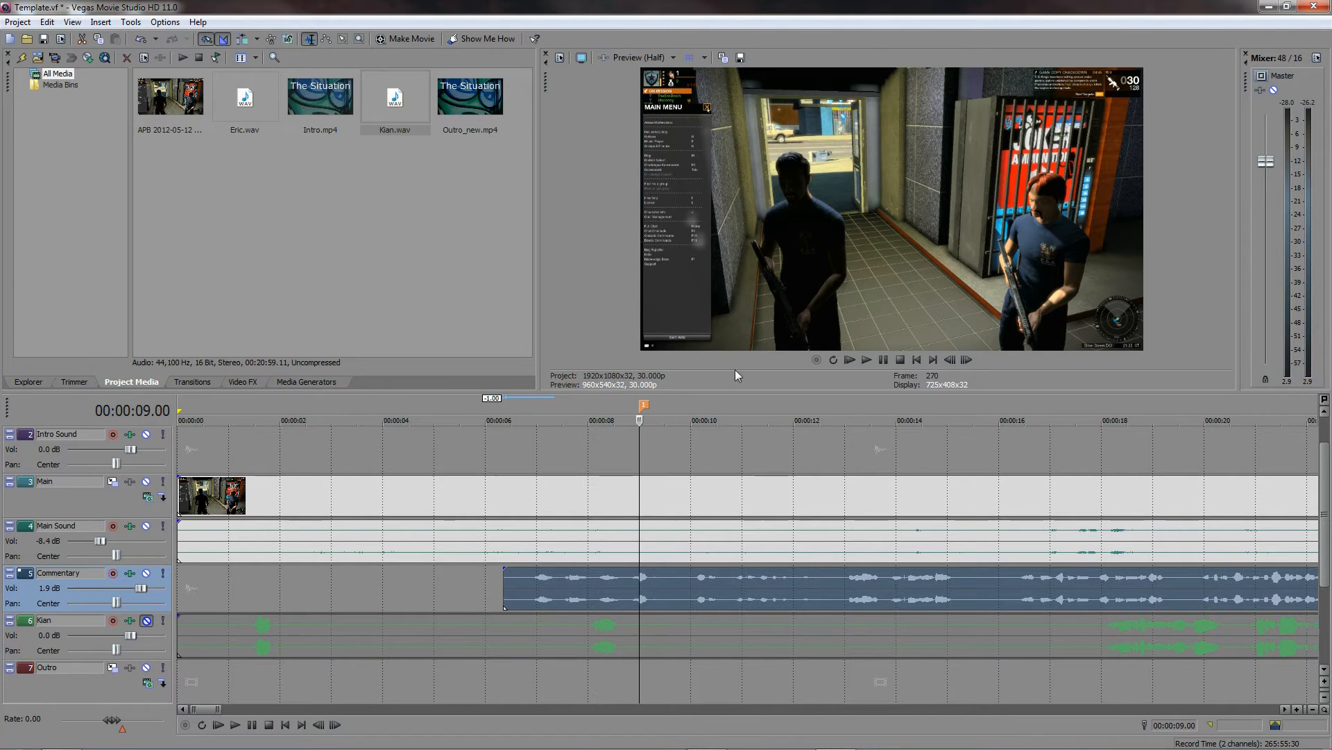
click(545, 455)
click(866, 359)
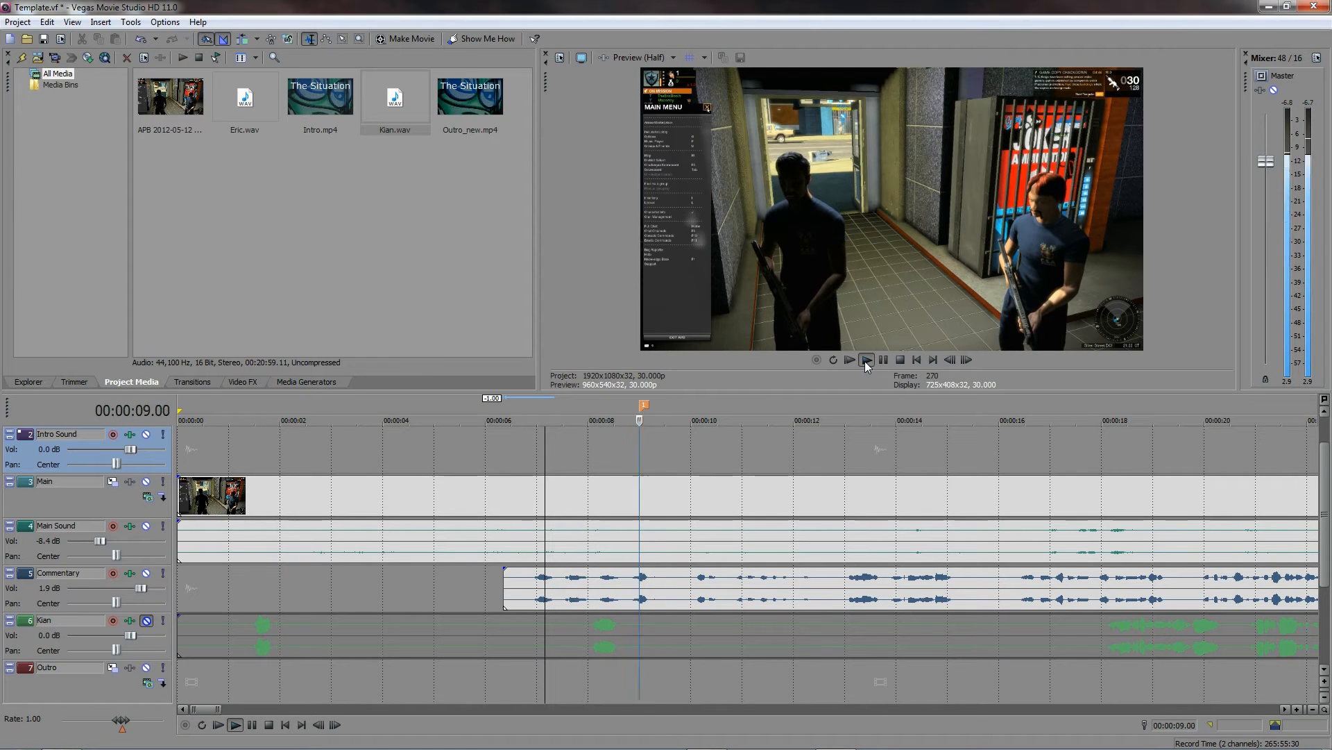
click(905, 361)
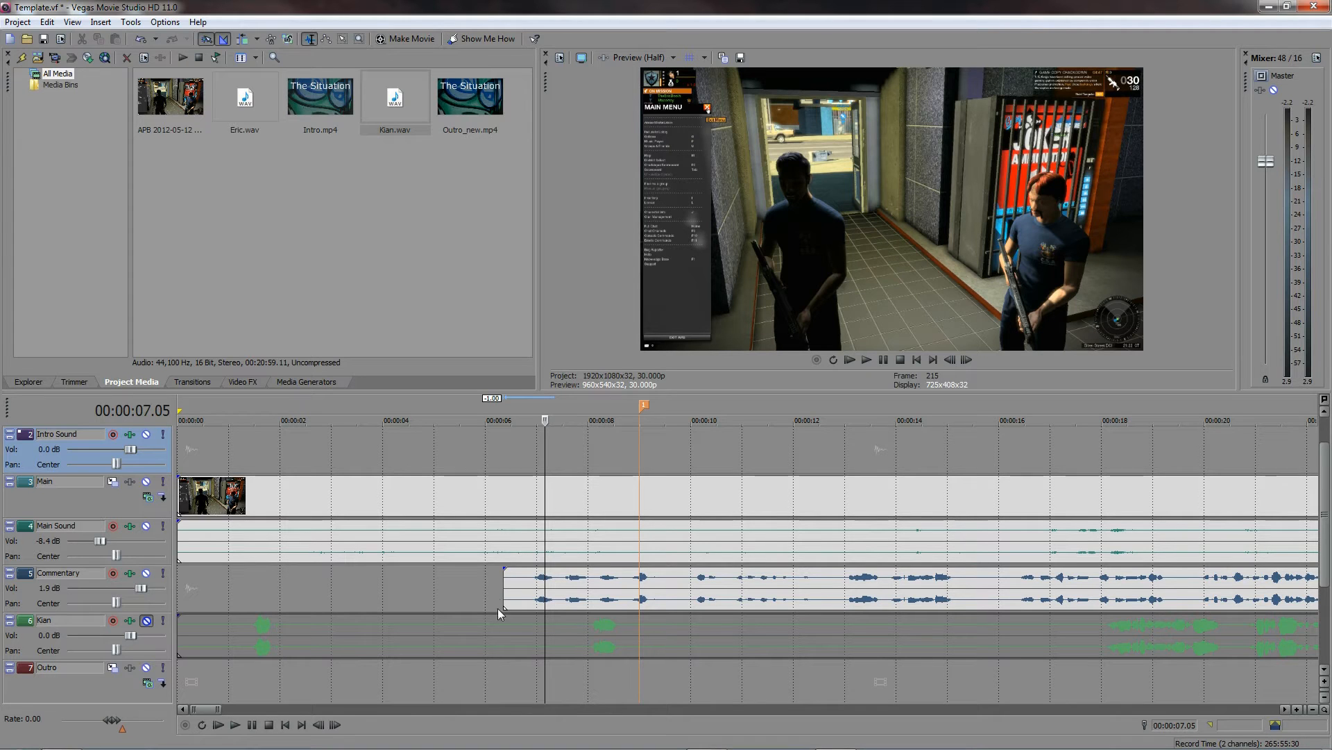
Step: Mute the Commentary track and unmute the co-commentator's track
click(146, 572)
click(146, 620)
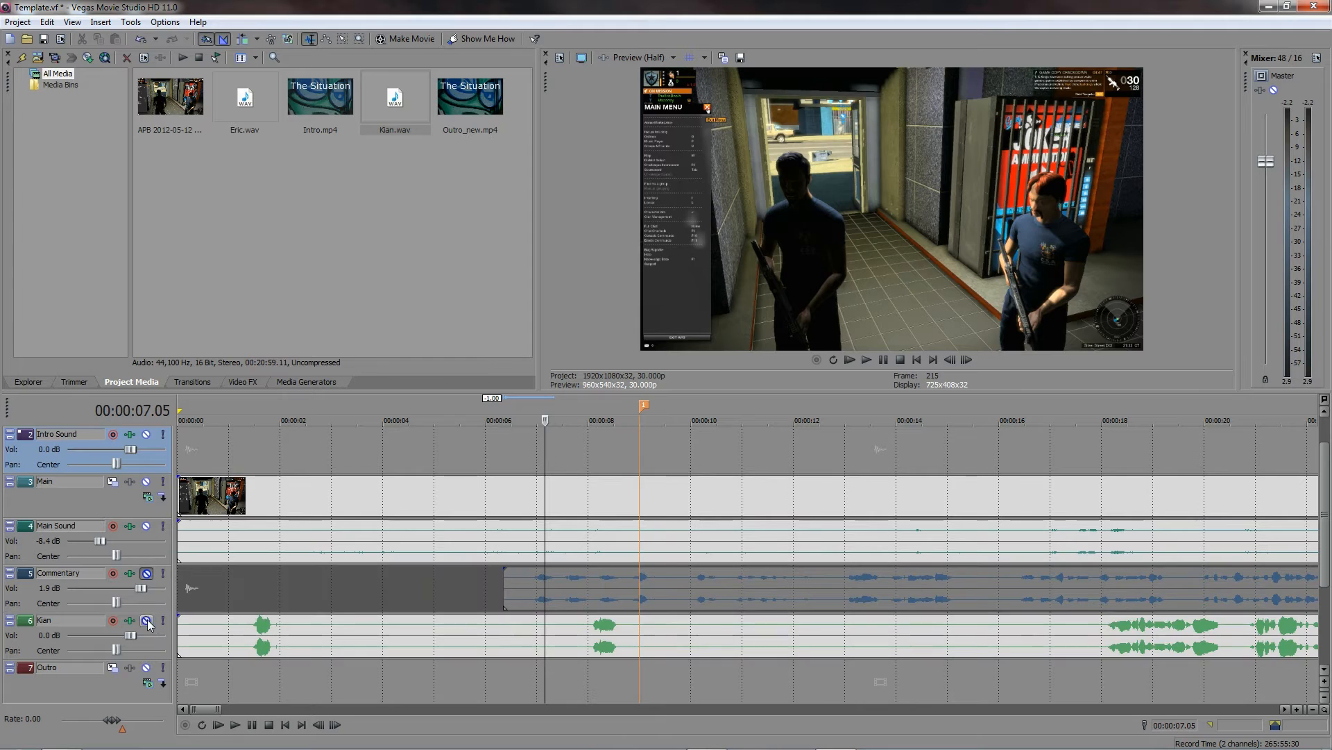
Step: Play the co-commentator's recording from 00:00:00.14 to listen for its first sync sound near the marker
click(461, 649)
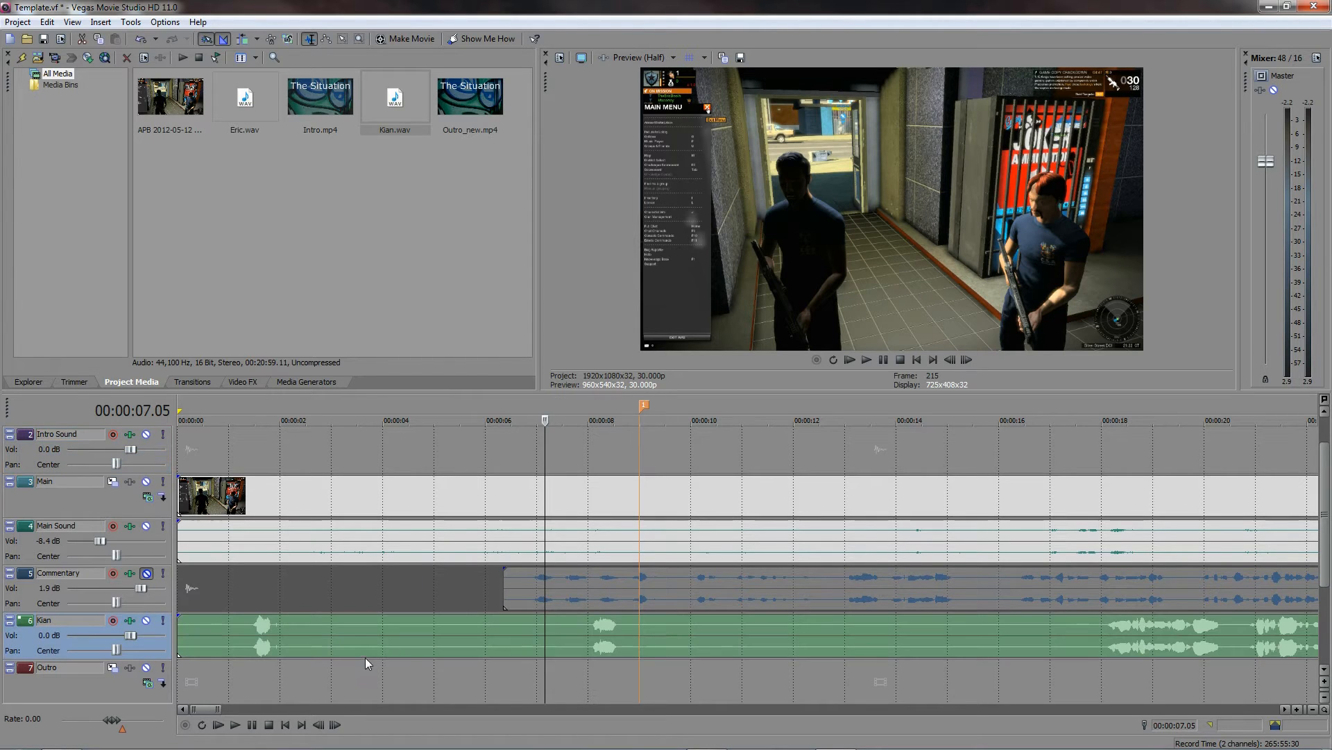
click(298, 639)
click(201, 628)
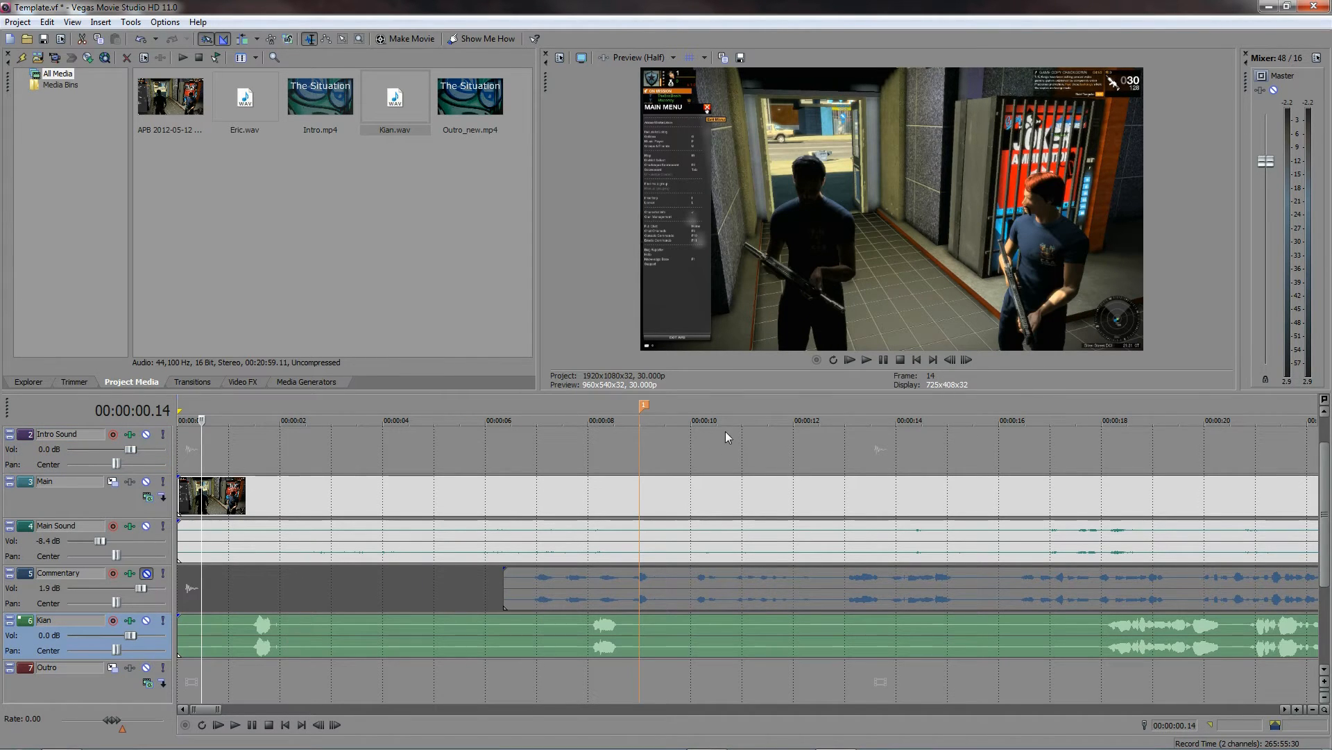
click(866, 361)
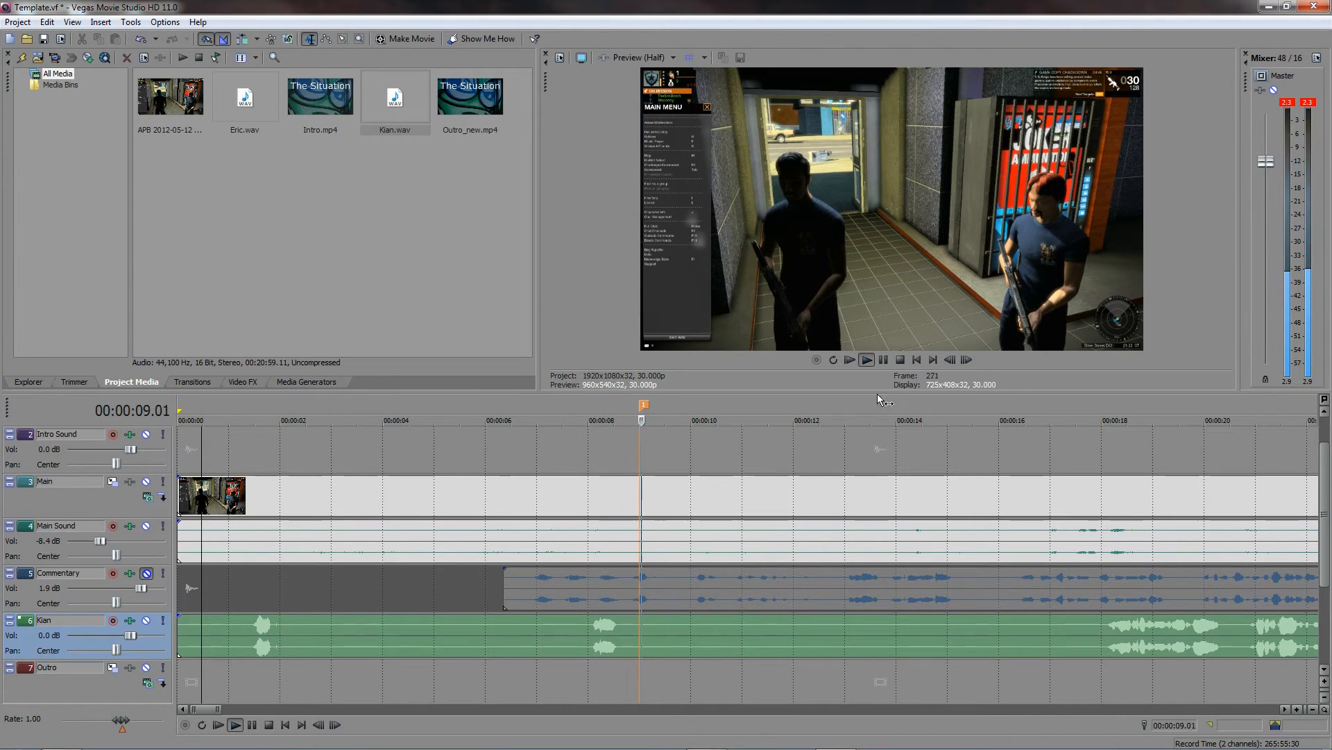
key(space)
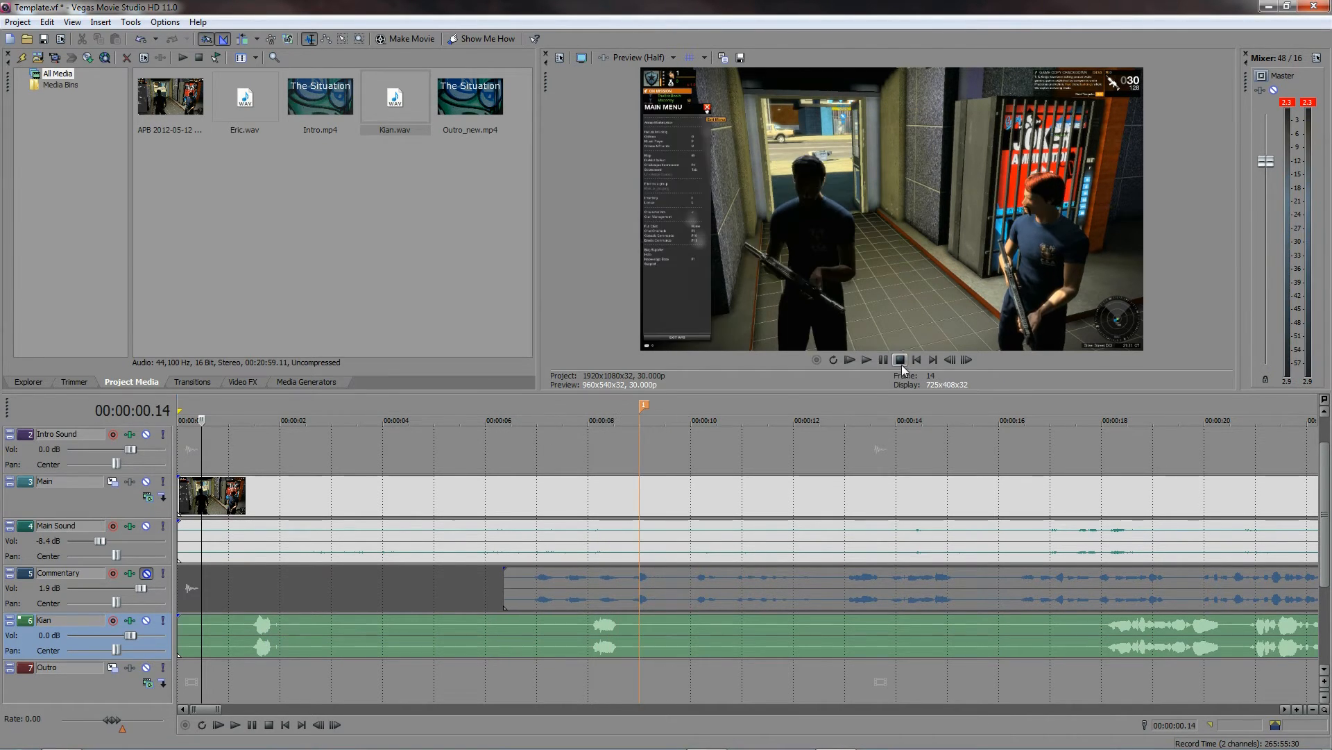
Step: Shift the co-commentator's recording to align its first sound peak with the 00:00:09.00 marker, then unmute Commentary and play both to check the sync
click(398, 639)
drag(347, 638, 714, 639)
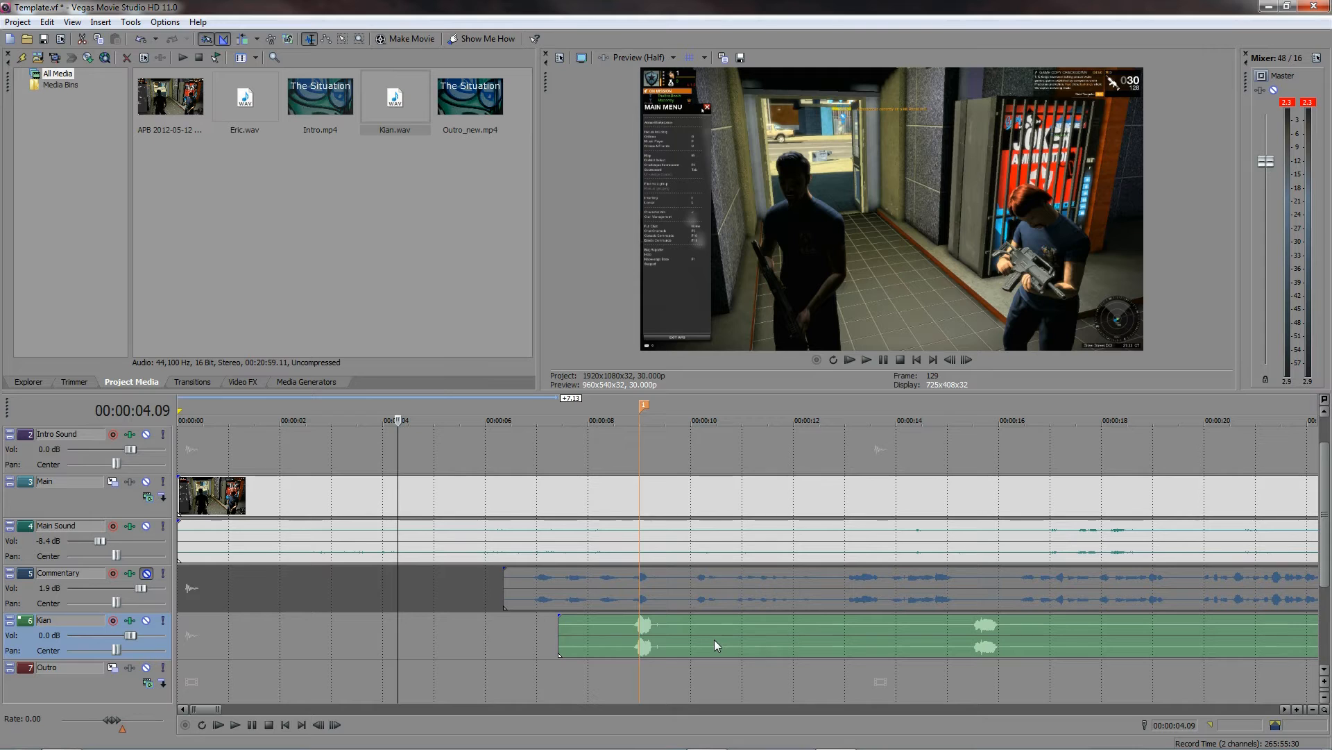
click(146, 573)
click(868, 358)
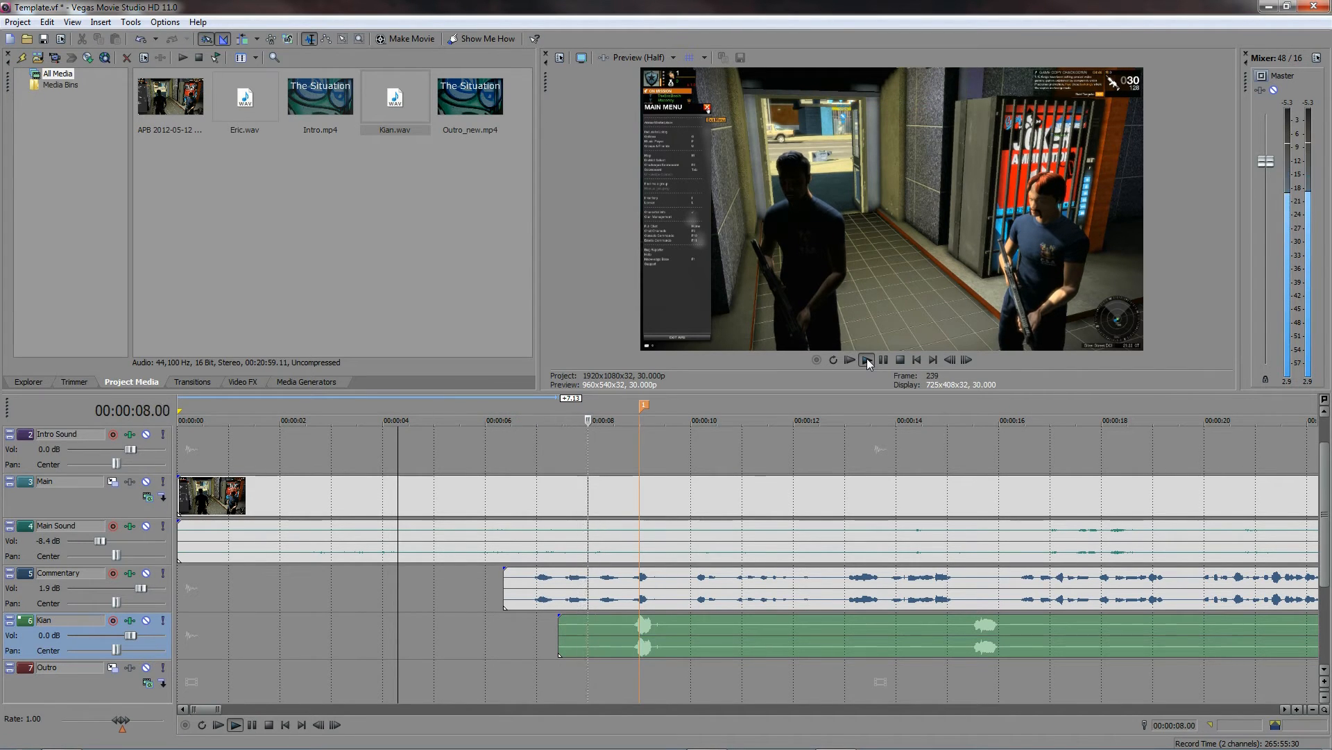
click(904, 359)
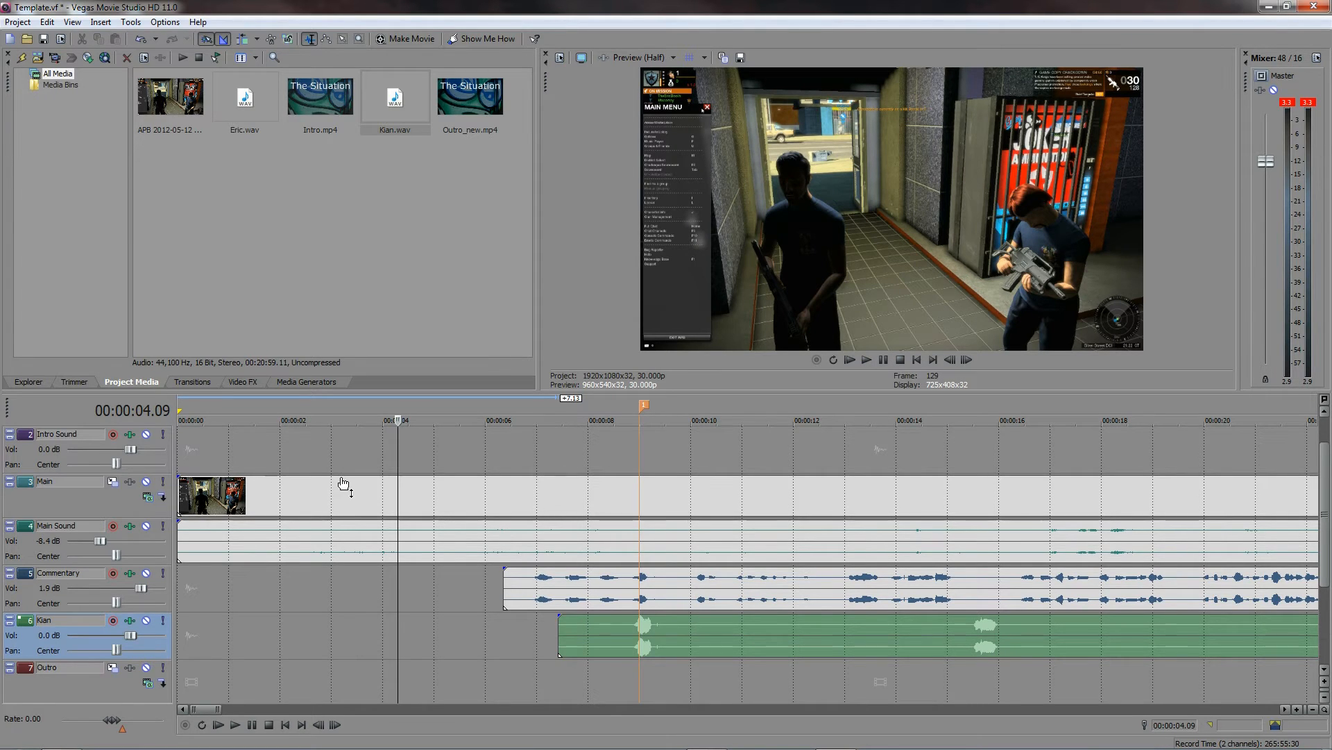
Step: Select the main footage, its game sound and both commentary recordings, and group them so they move together
click(539, 504)
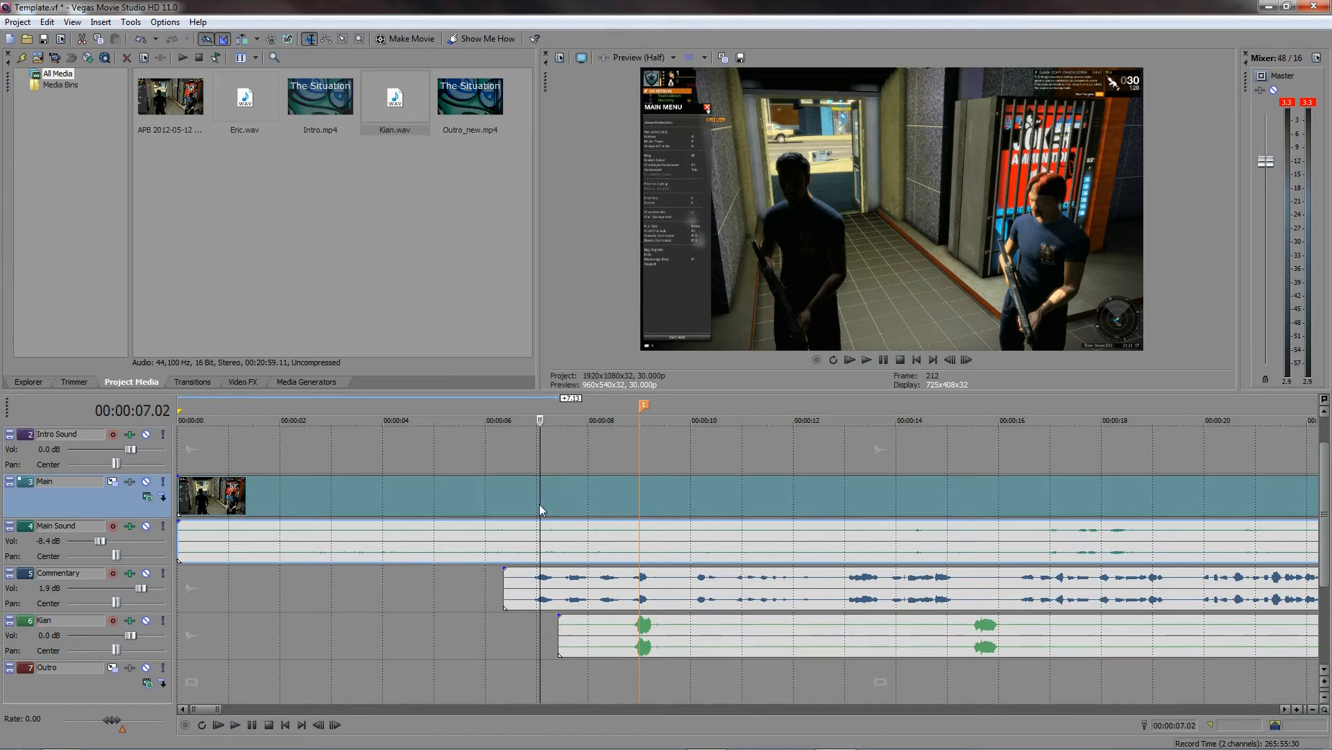
ctrl+click(442, 548)
ctrl+click(580, 604)
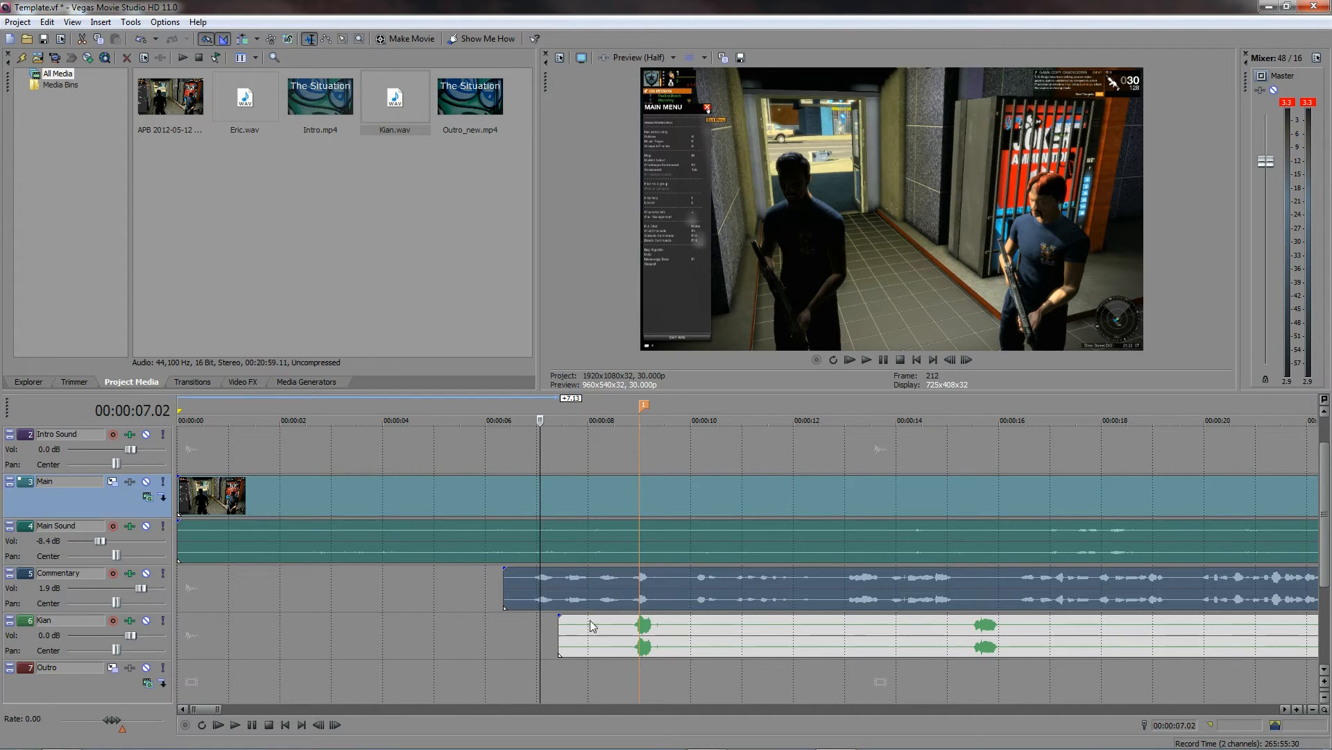
ctrl+click(595, 627)
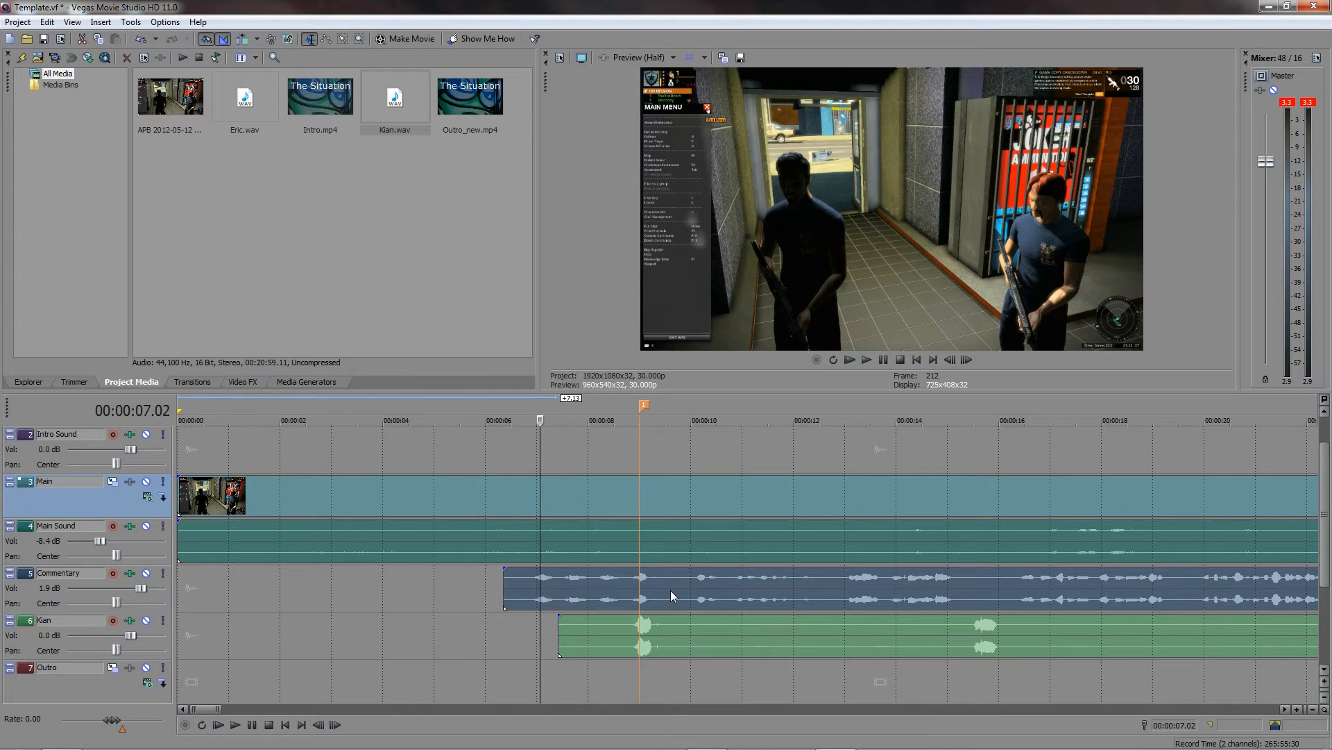
click(710, 508)
mouse_move(555, 491)
mouse_down()
mouse_move(630, 495)
mouse_move(551, 489)
mouse_up()
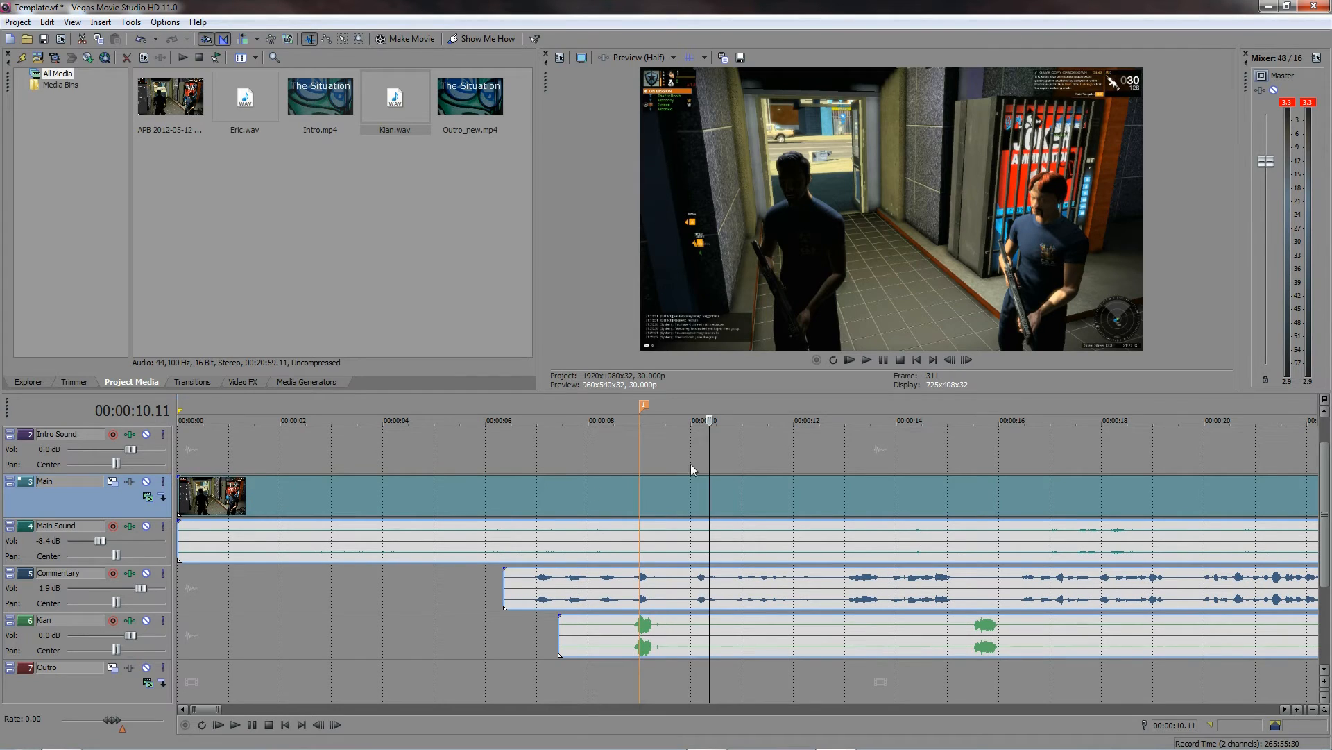
Step: Delete the sync marker at 00:00:09.00
right_click(642, 402)
click(671, 443)
click(665, 464)
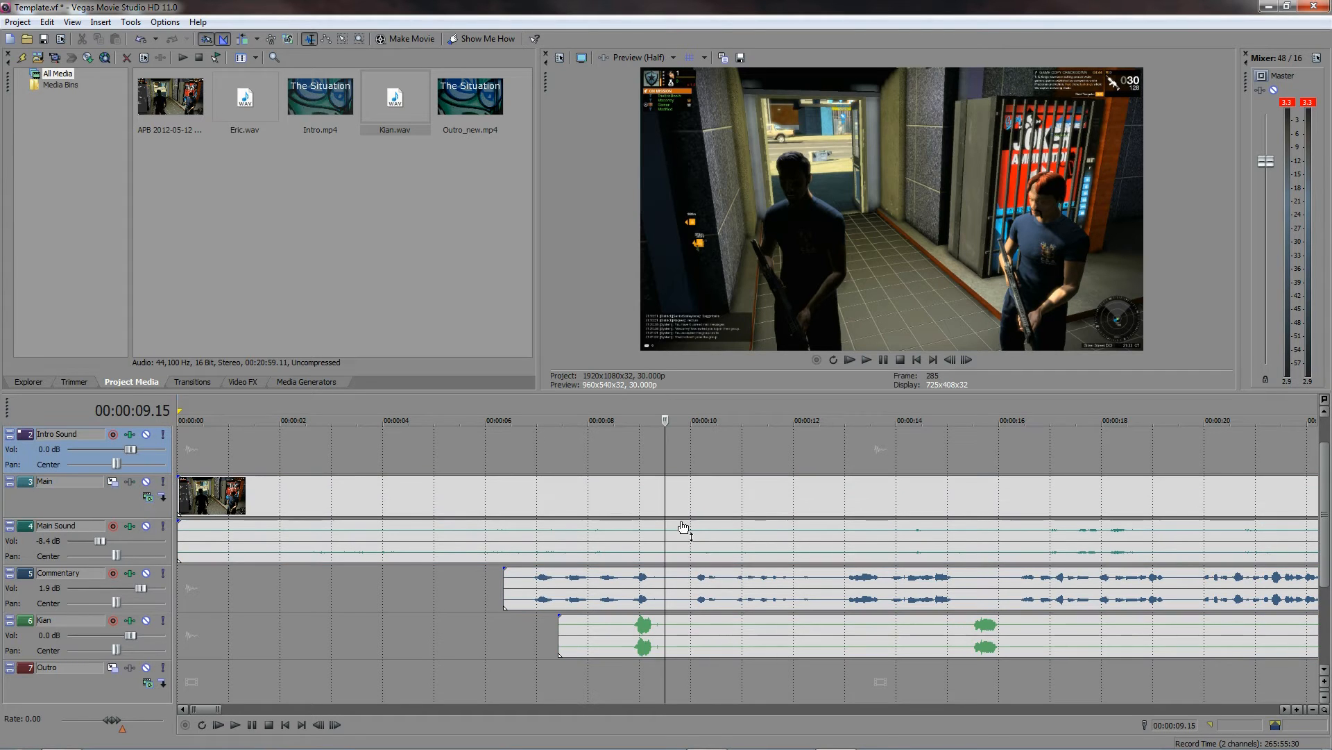
Step: Play the synchronised tracks from 00:00:09.28 to find where the video should begin
click(675, 456)
click(682, 457)
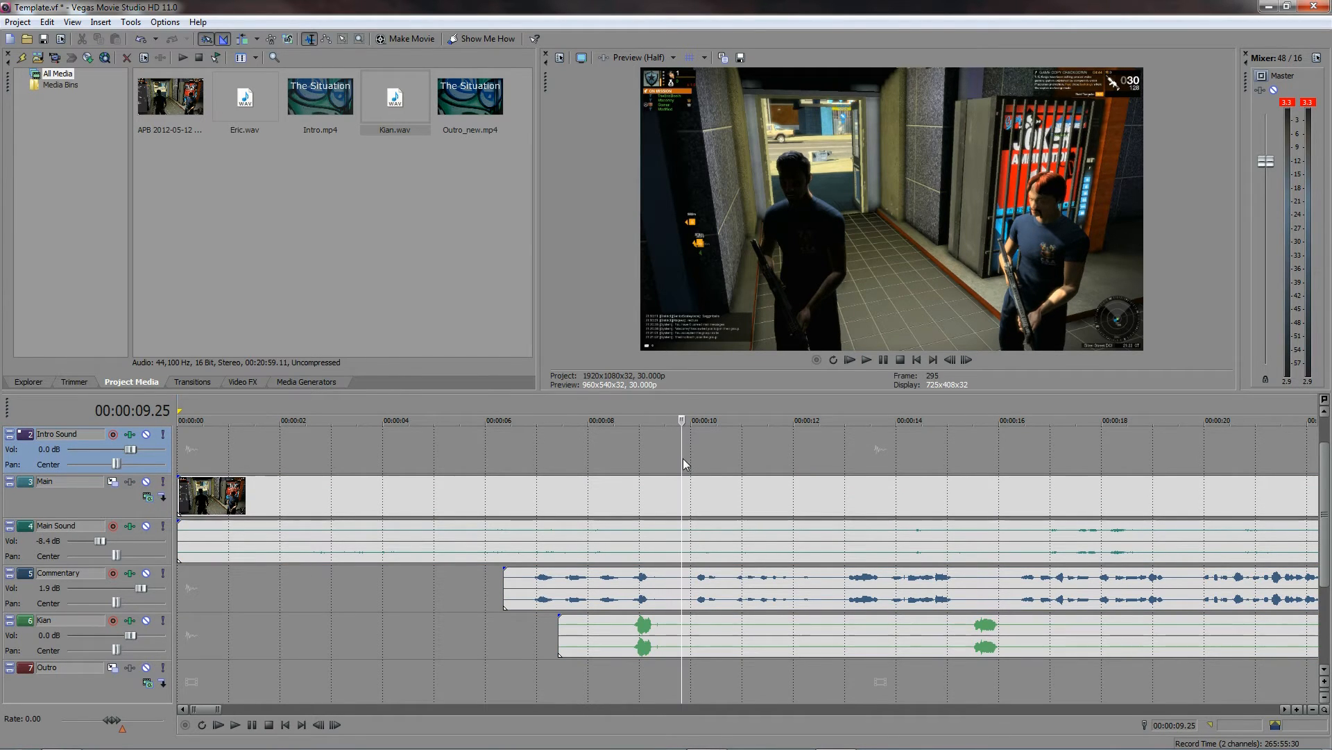
click(687, 456)
click(867, 360)
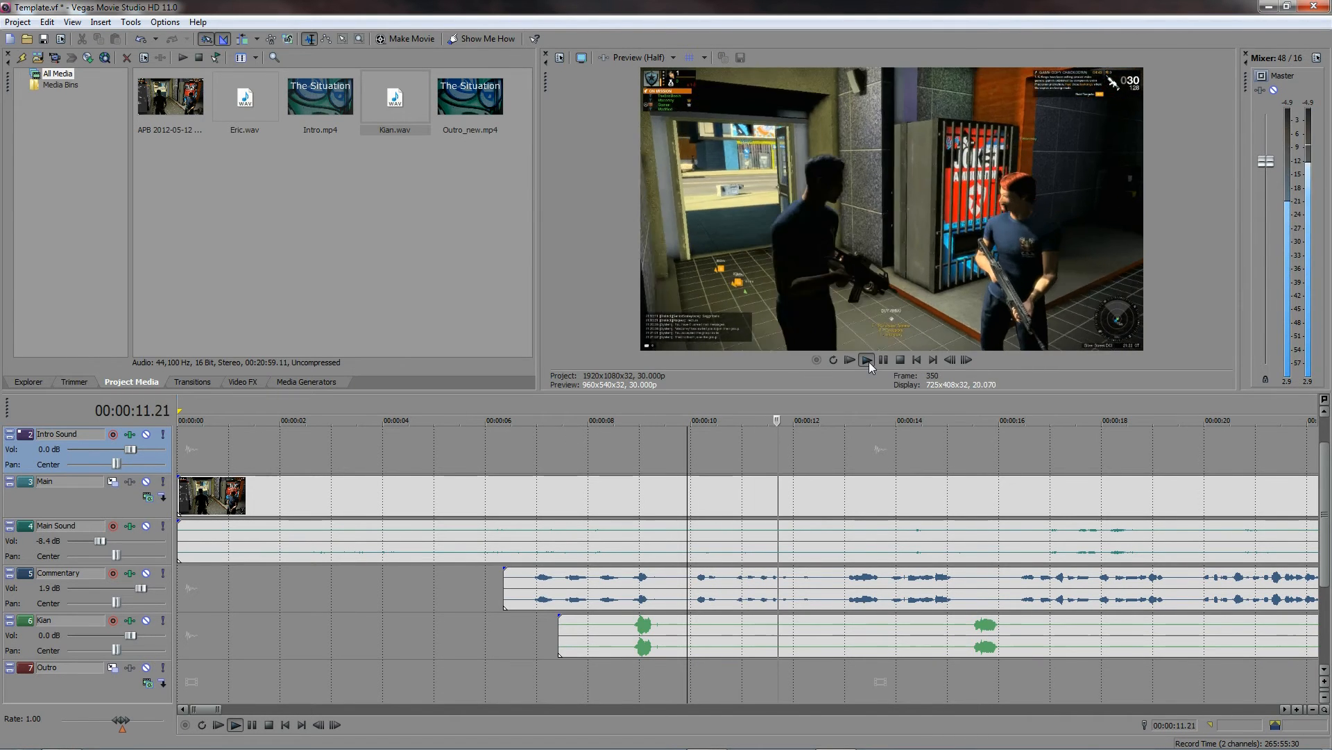
click(905, 361)
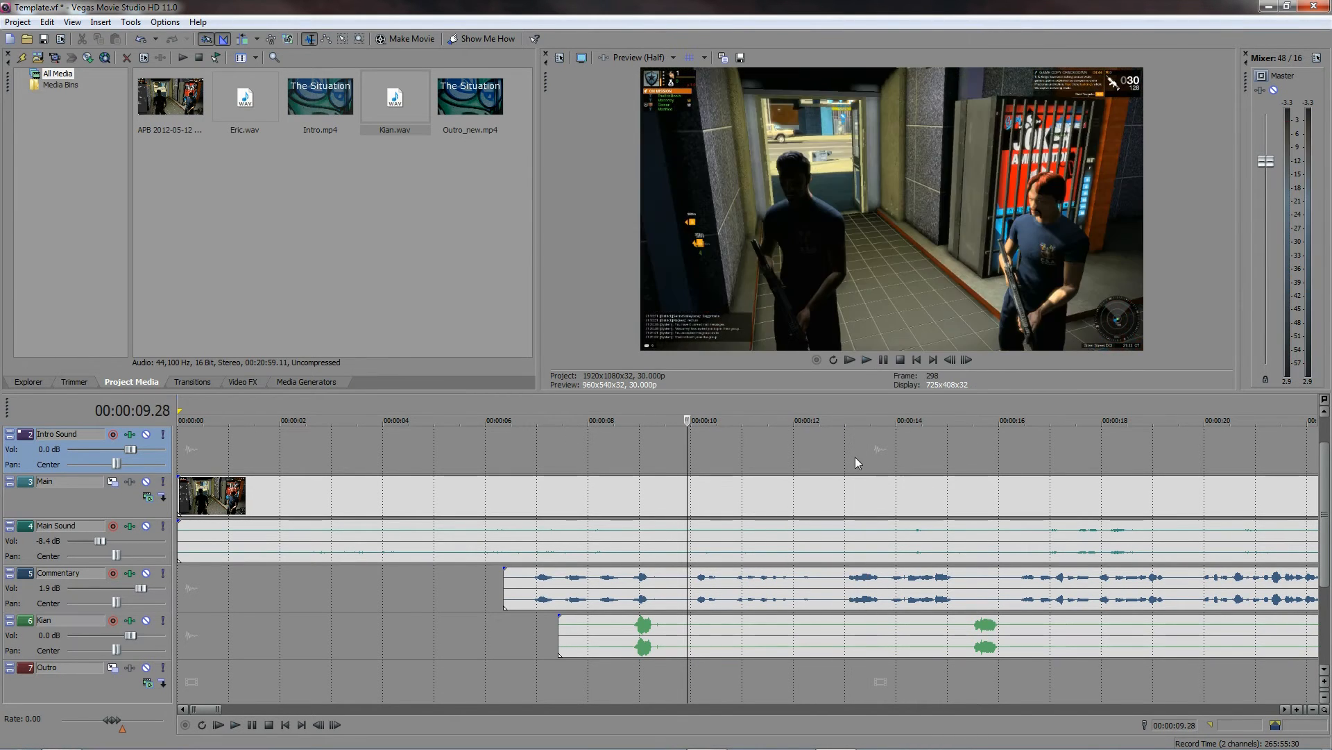
Step: Split the footage and all audio tracks at 00:00:12.27 and delete the grouped section before the cut
click(827, 469)
click(839, 456)
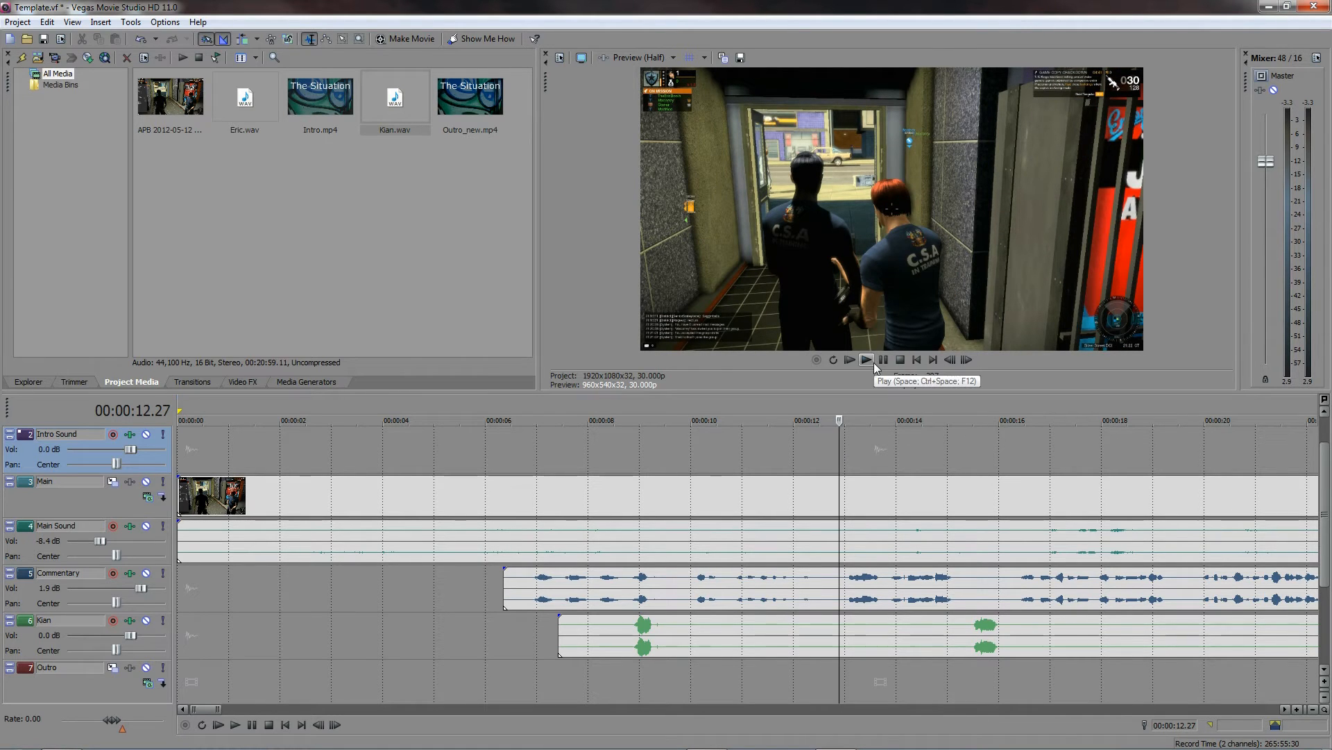
key(s)
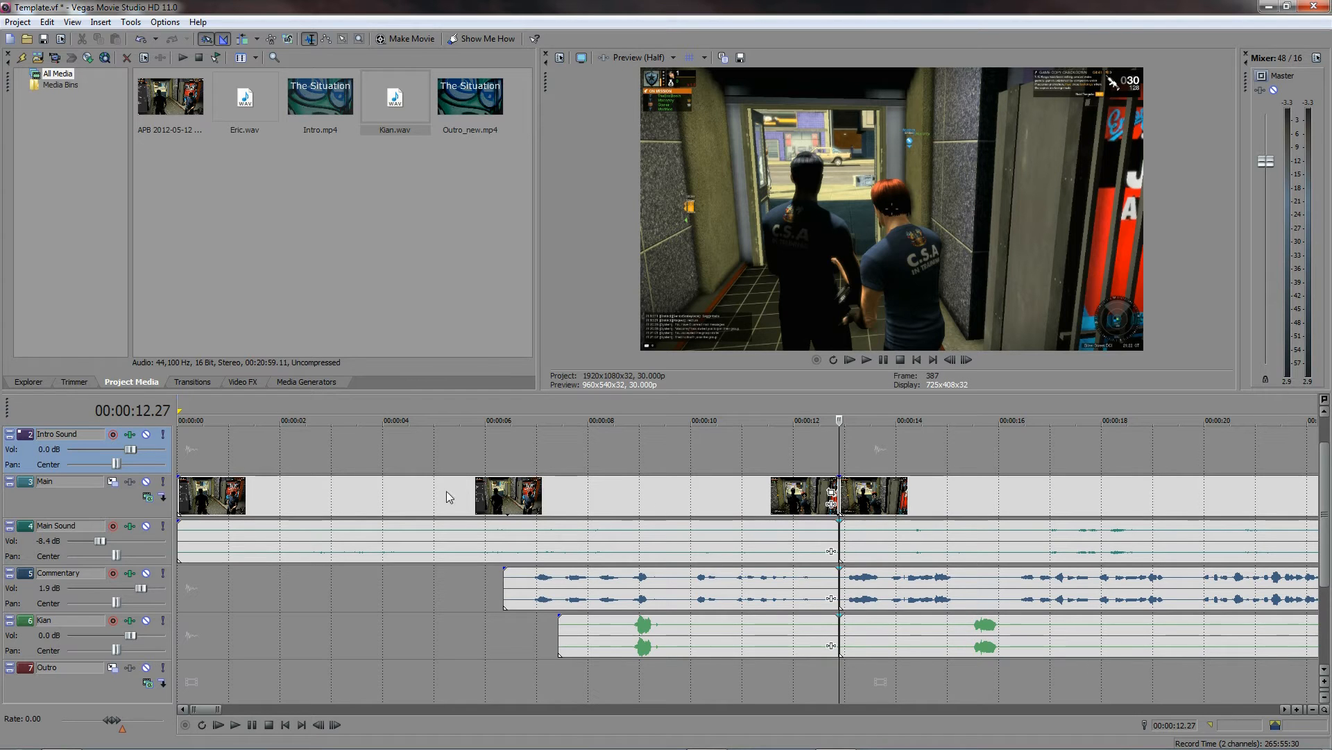
right_click(605, 495)
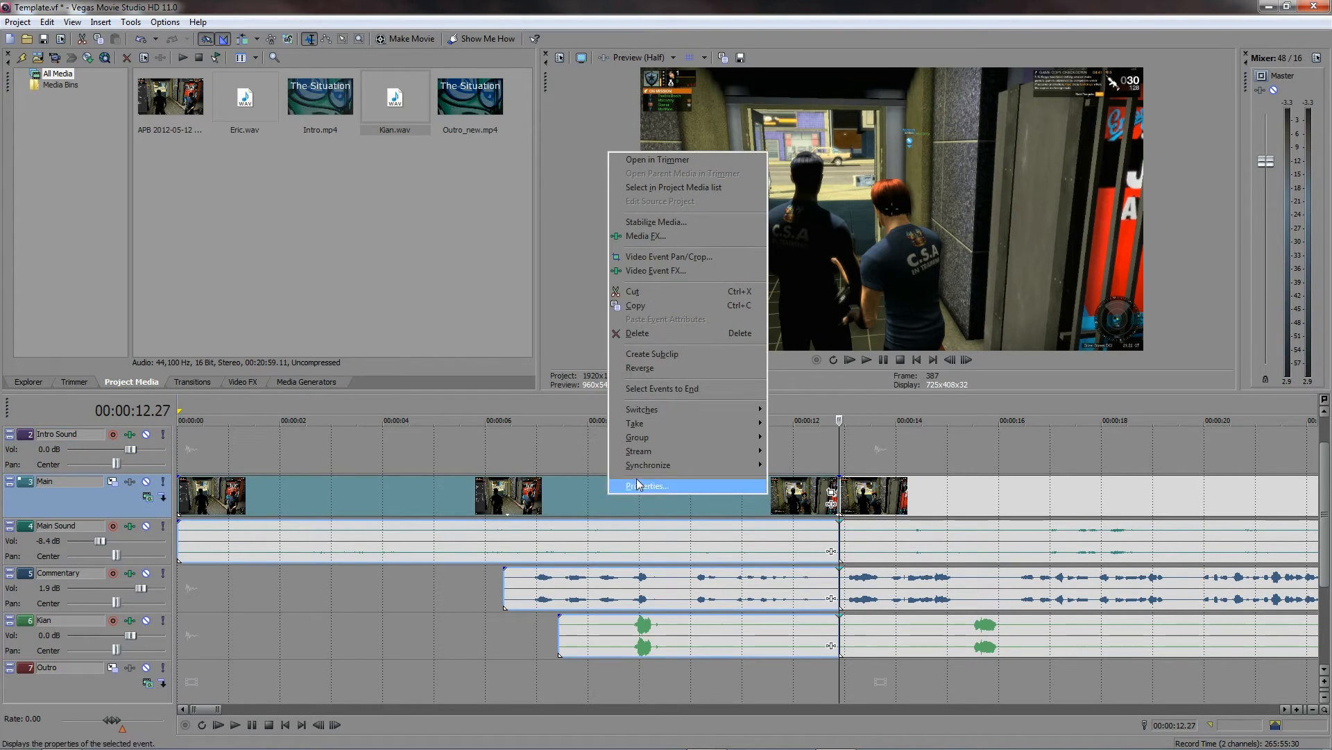
click(637, 333)
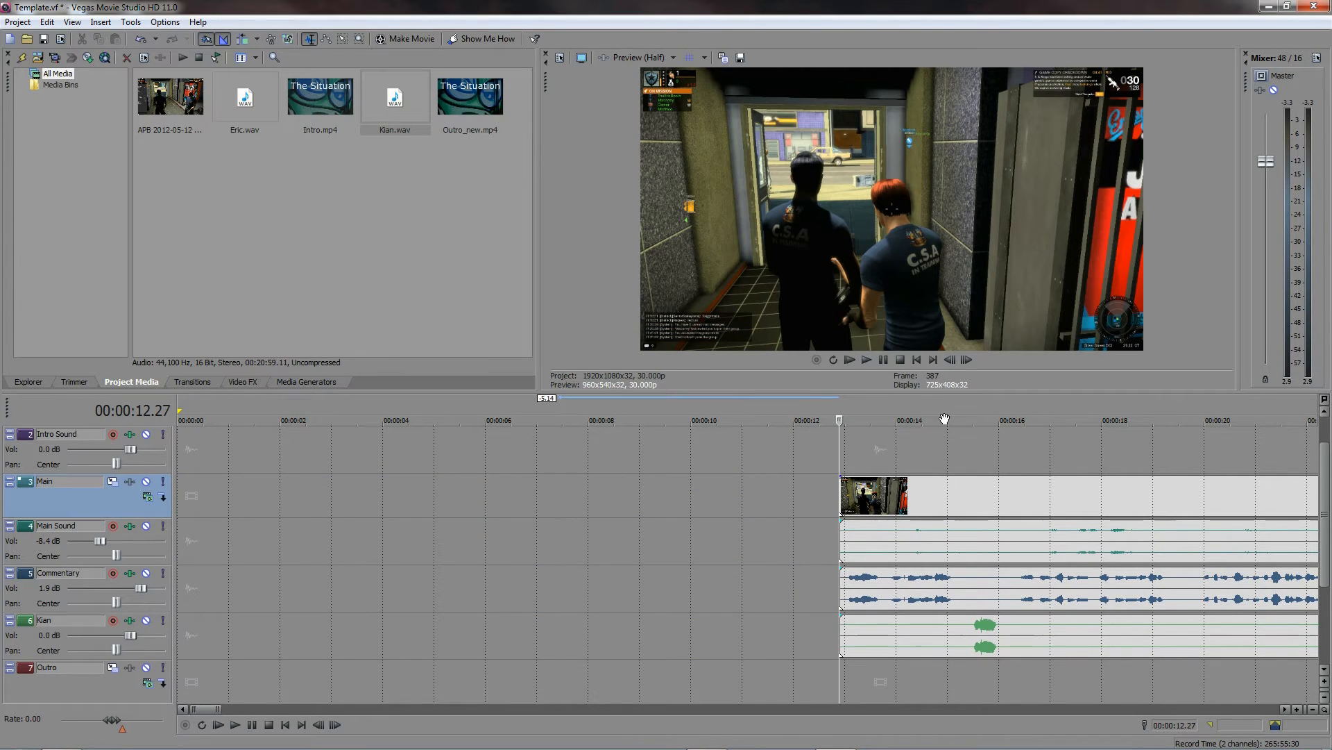
Step: Move the remaining grouped footage and audio to the start of the timeline at 00:00:00.00
click(914, 361)
drag(1027, 512, 553, 519)
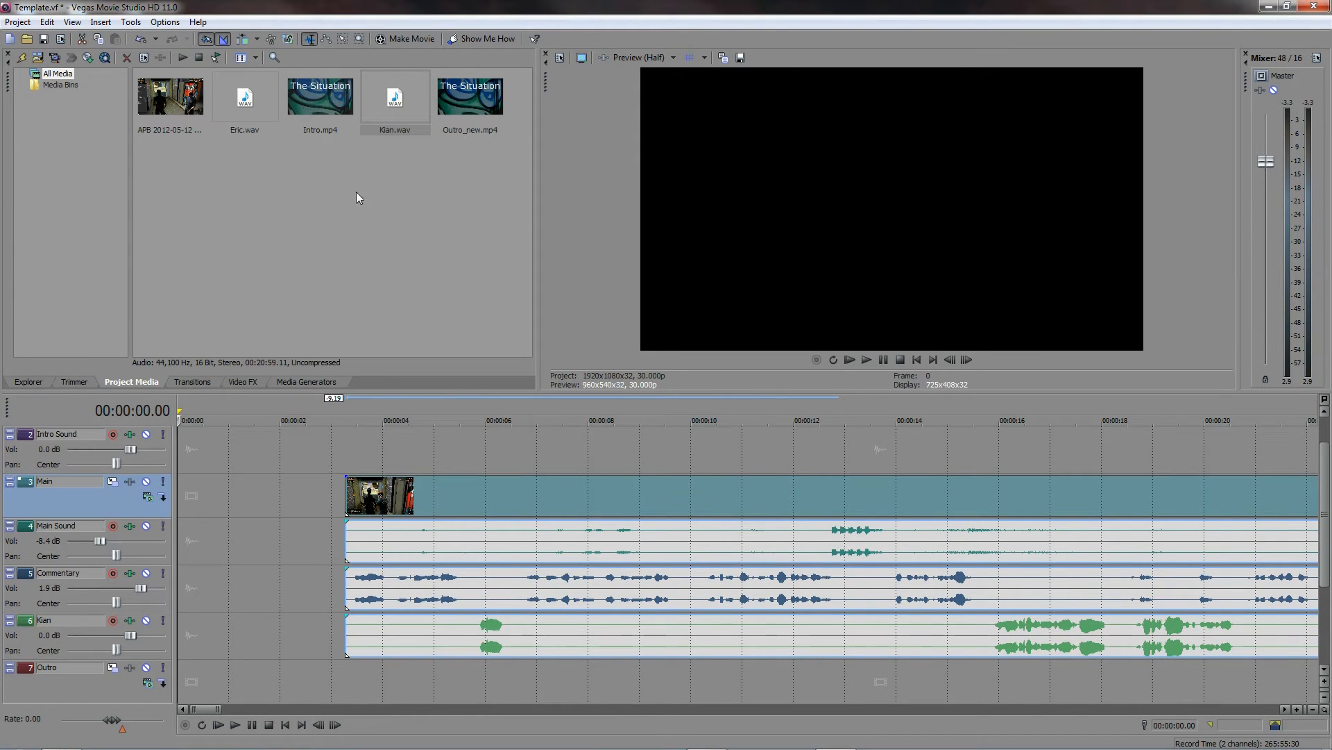
drag(655, 509, 622, 497)
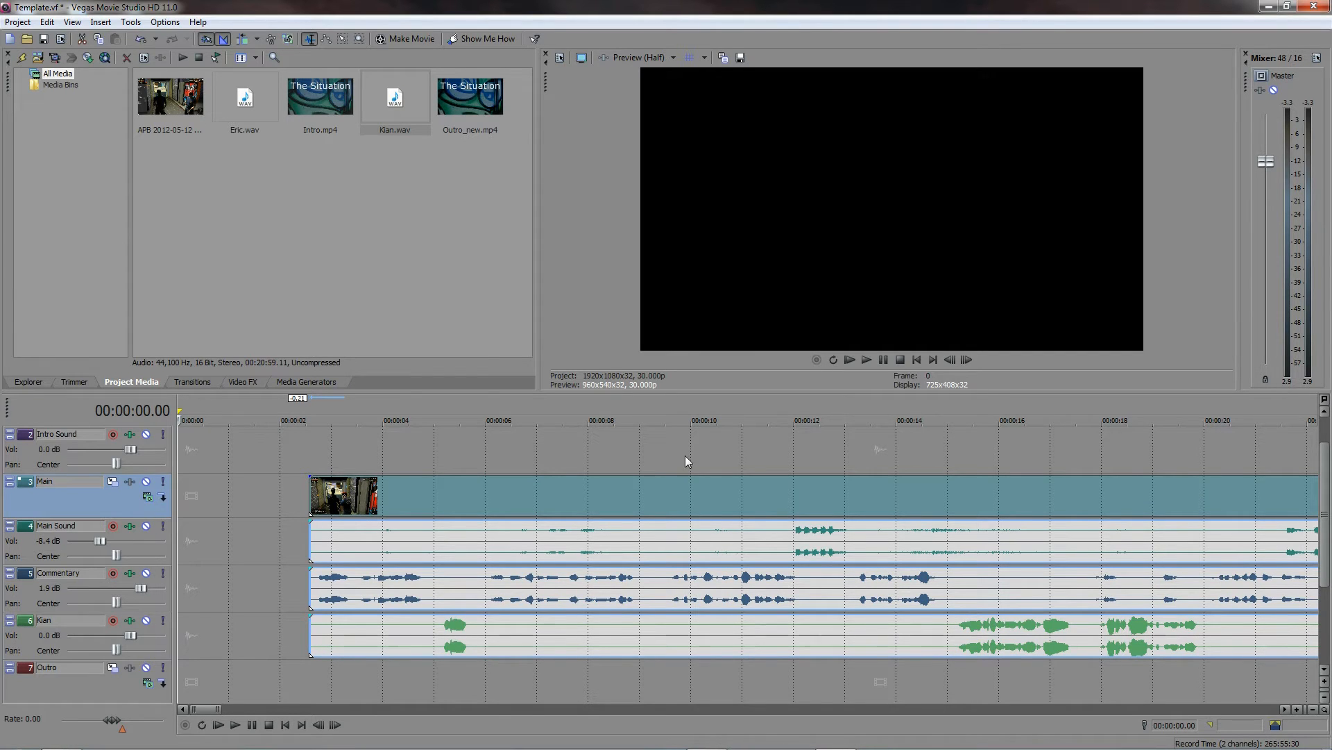
drag(786, 497, 563, 510)
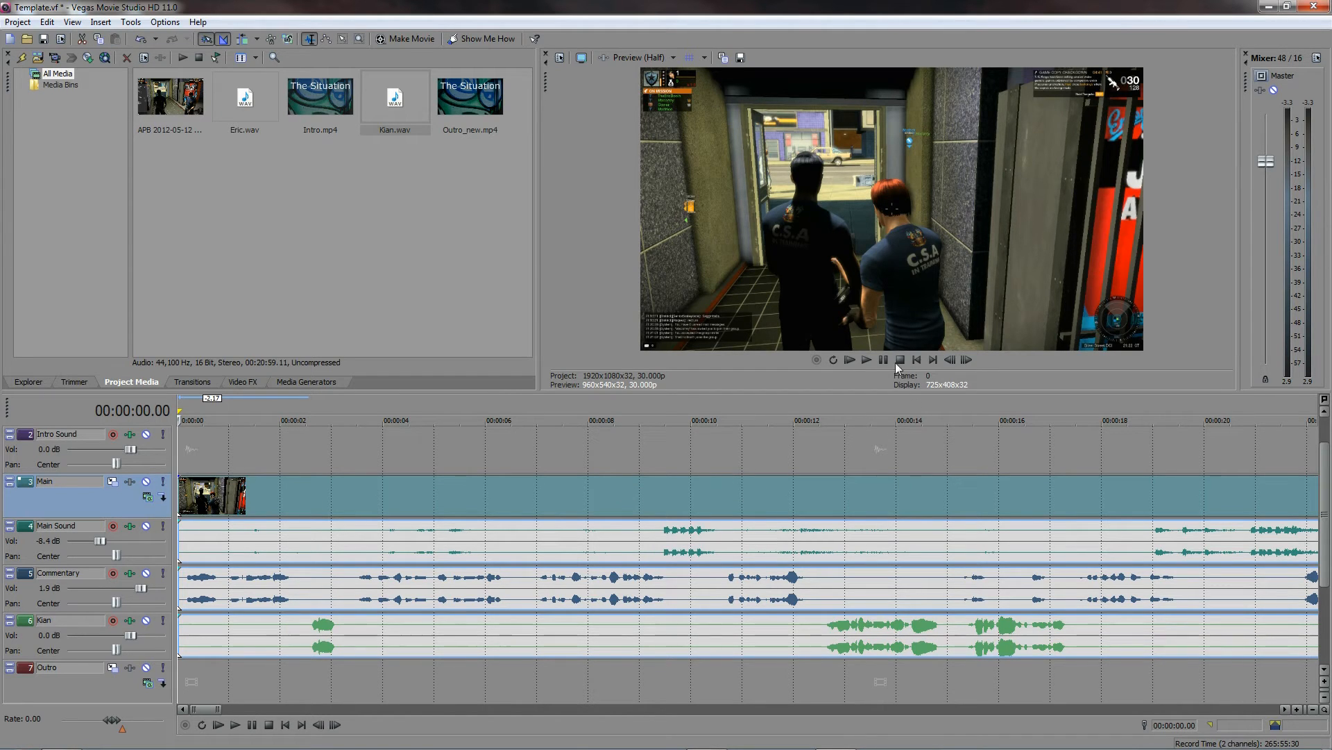
Step: Play the opening, then set Main Sound to -10.2 dB, Commentary to -1.9 dB and the co-commentator's track to -3.8 dB
click(865, 360)
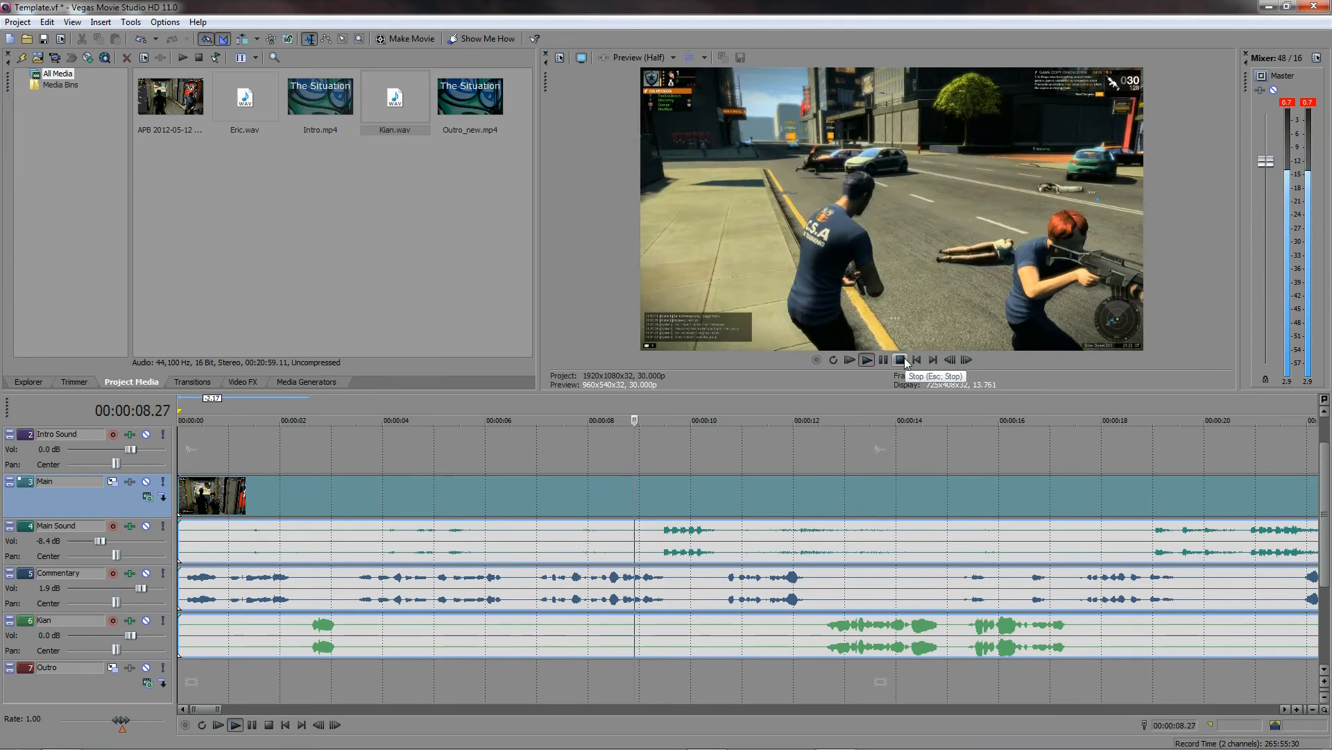
click(901, 360)
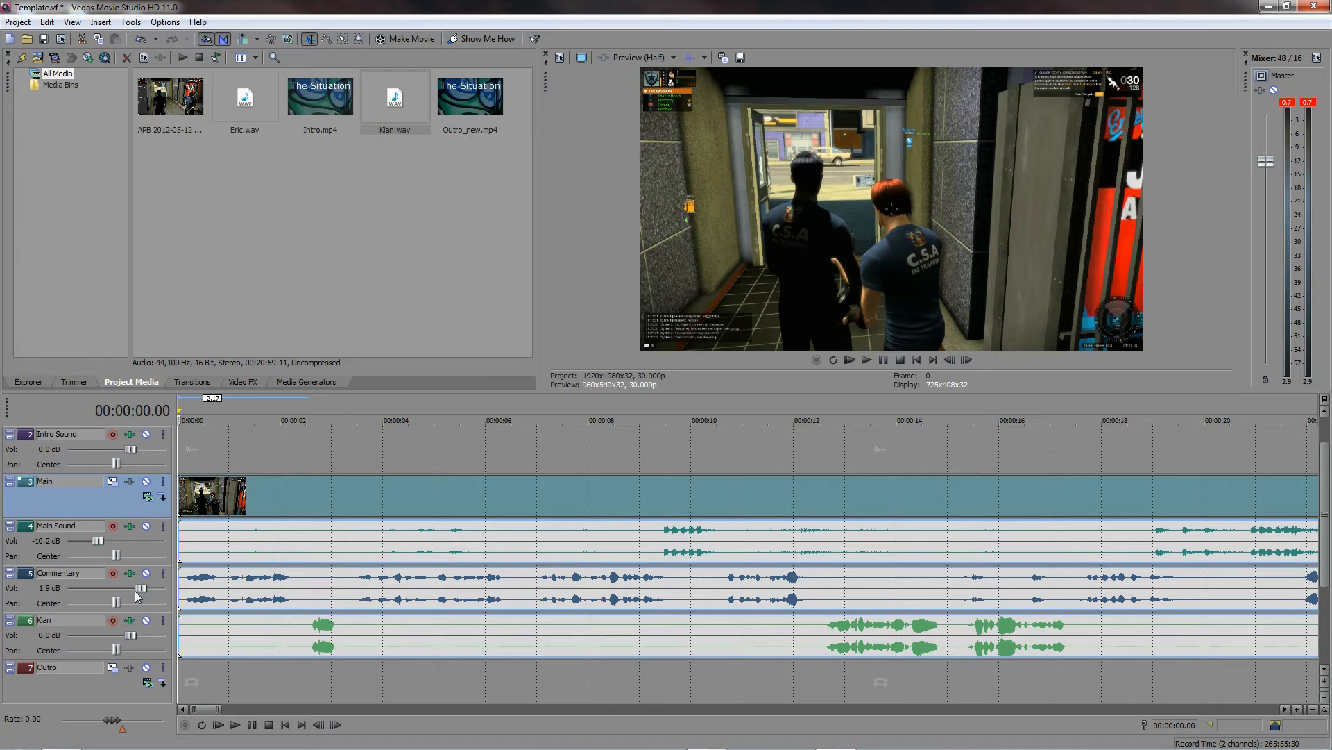
drag(141, 589, 123, 597)
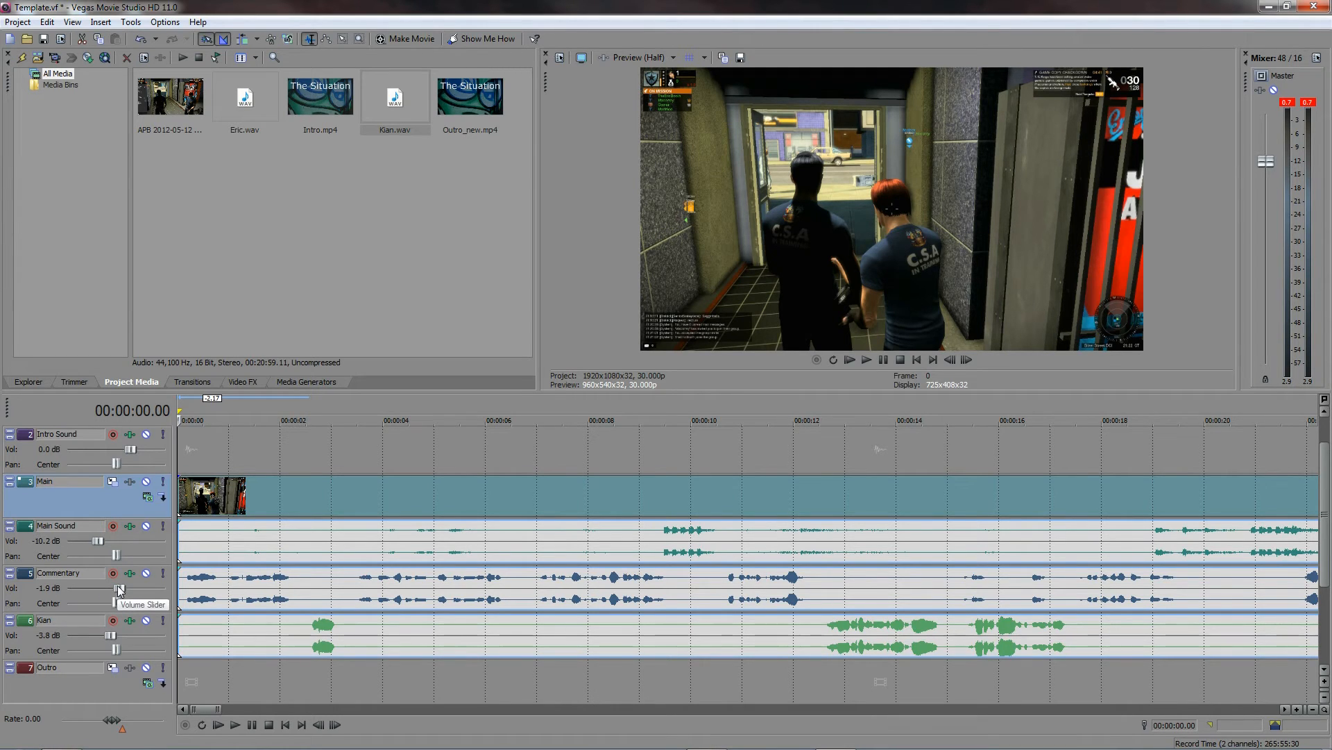
Step: Play from 00:00:12.26 to check the balance, lowering the co-commentator's track to -10.8 dB and Main Sound to -17.2 dB
click(839, 443)
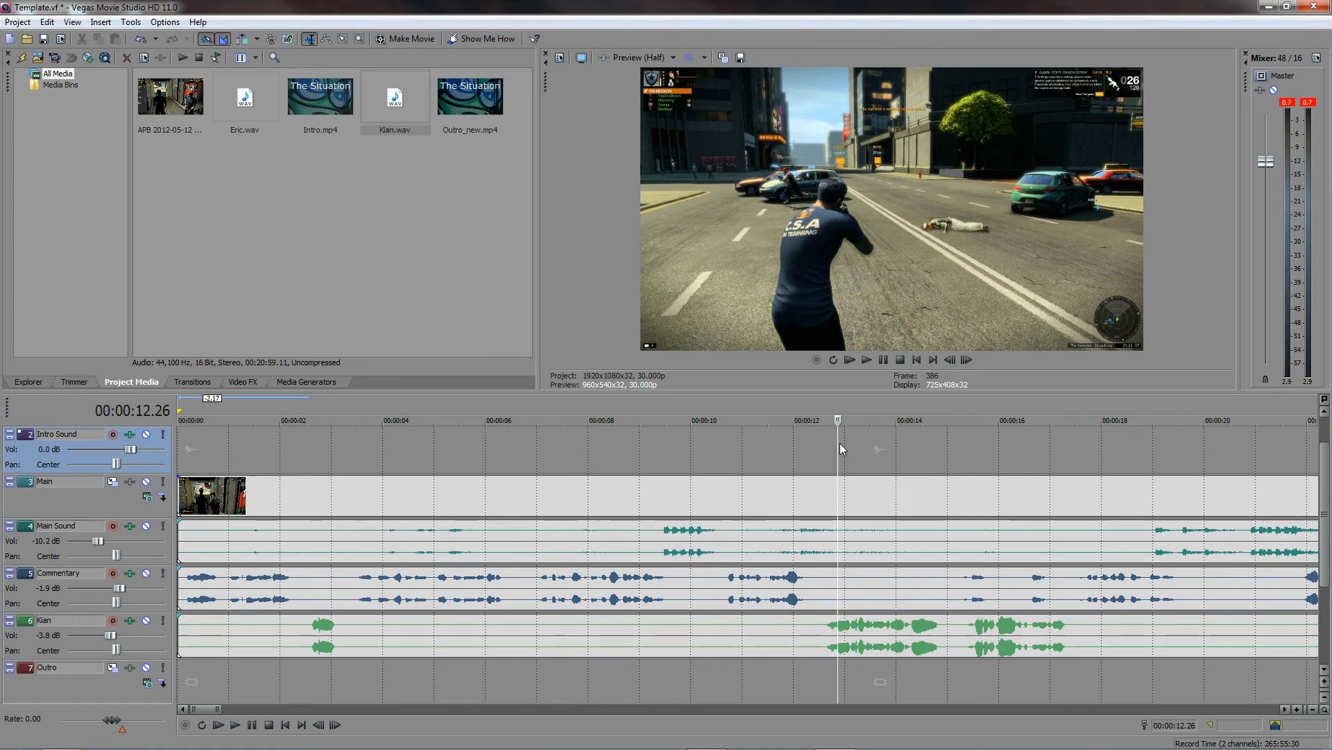
click(868, 361)
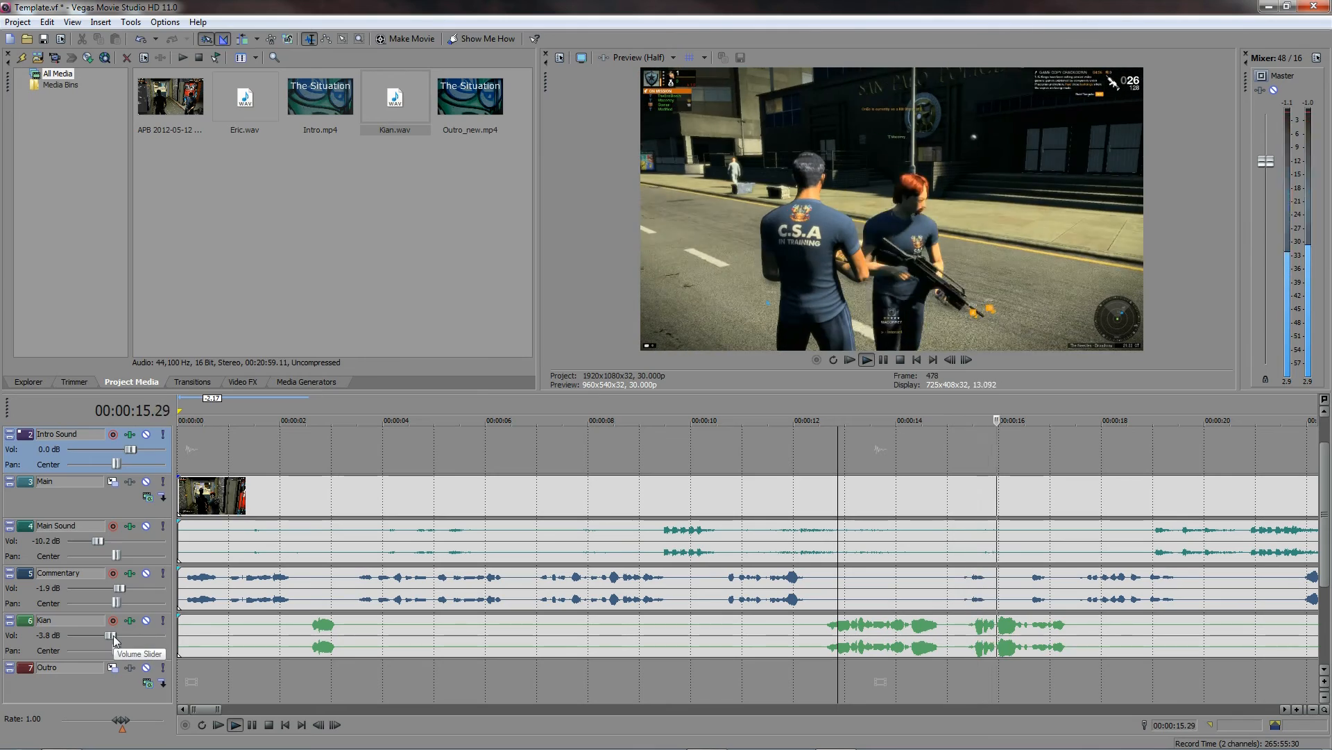
drag(111, 633, 97, 634)
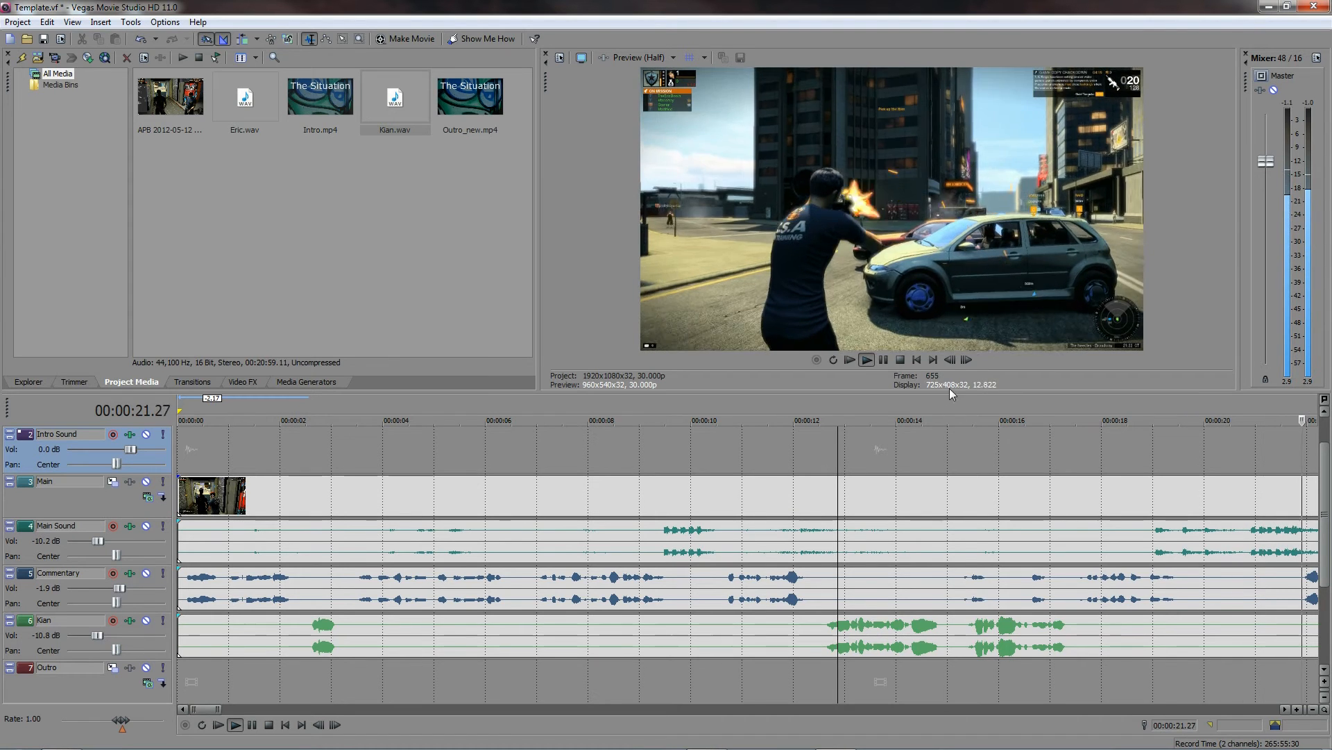
key(space)
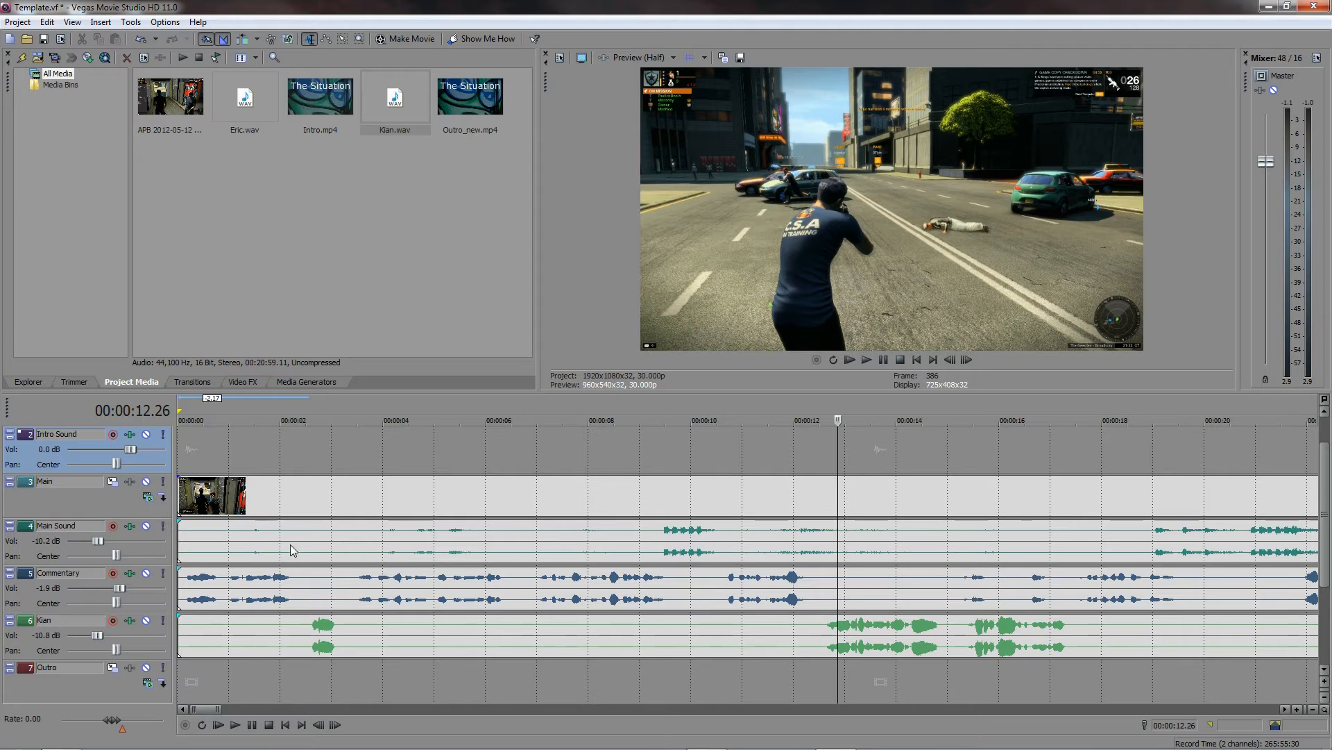
drag(98, 543, 93, 546)
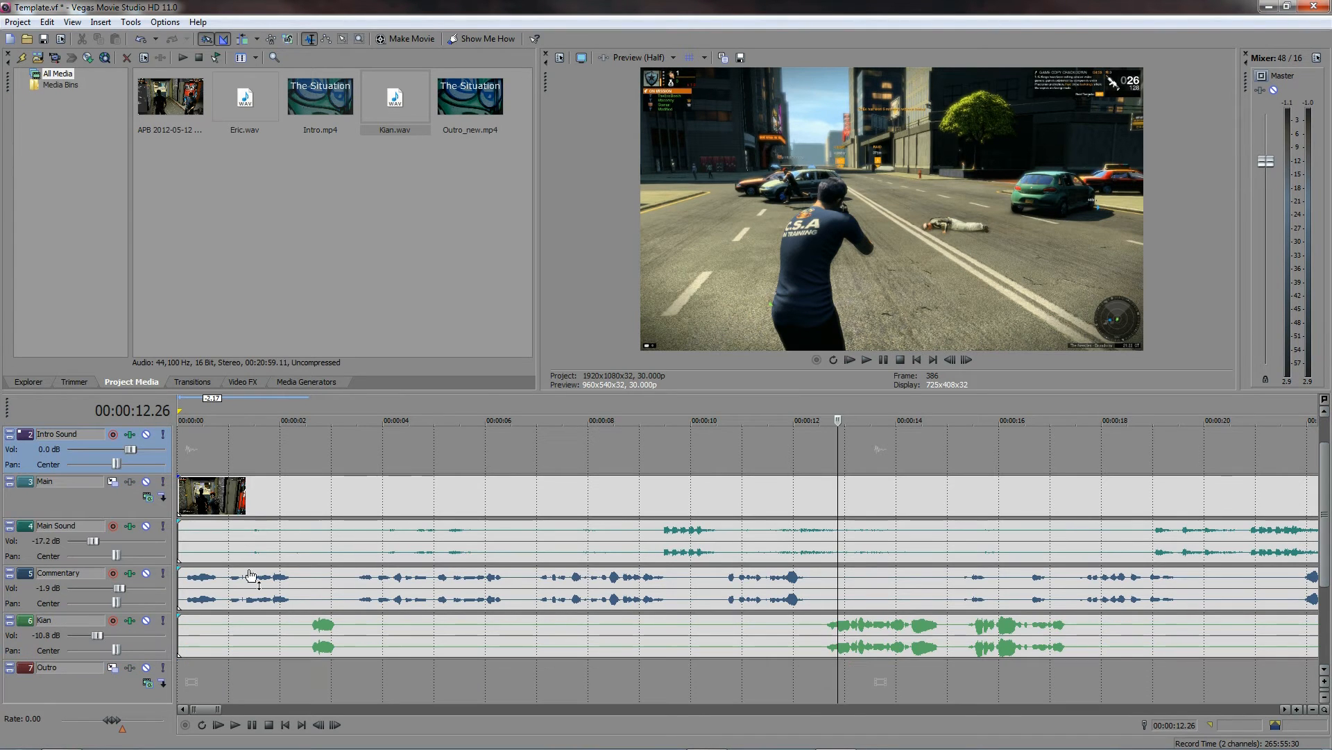
Step: Apply the Commentary preset to the Commentary track's Track Compressor effect and close the effects window
click(130, 573)
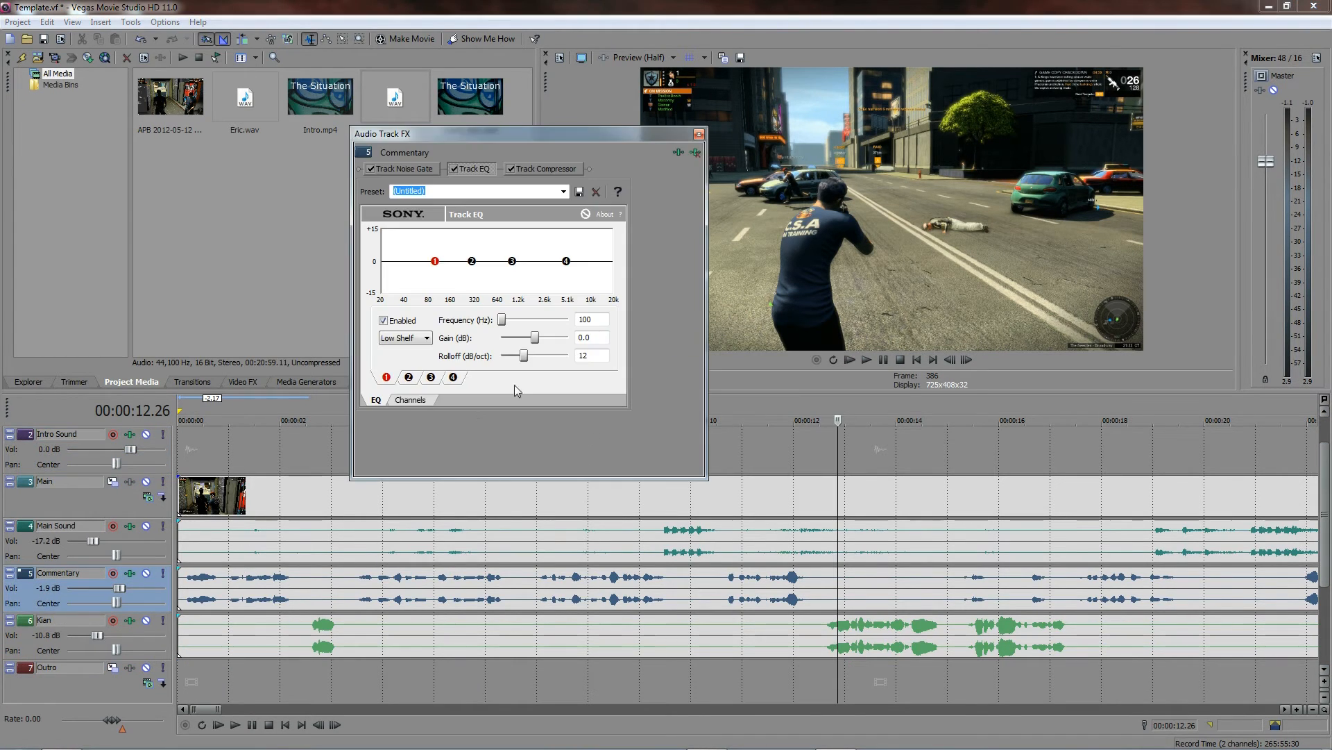
click(544, 171)
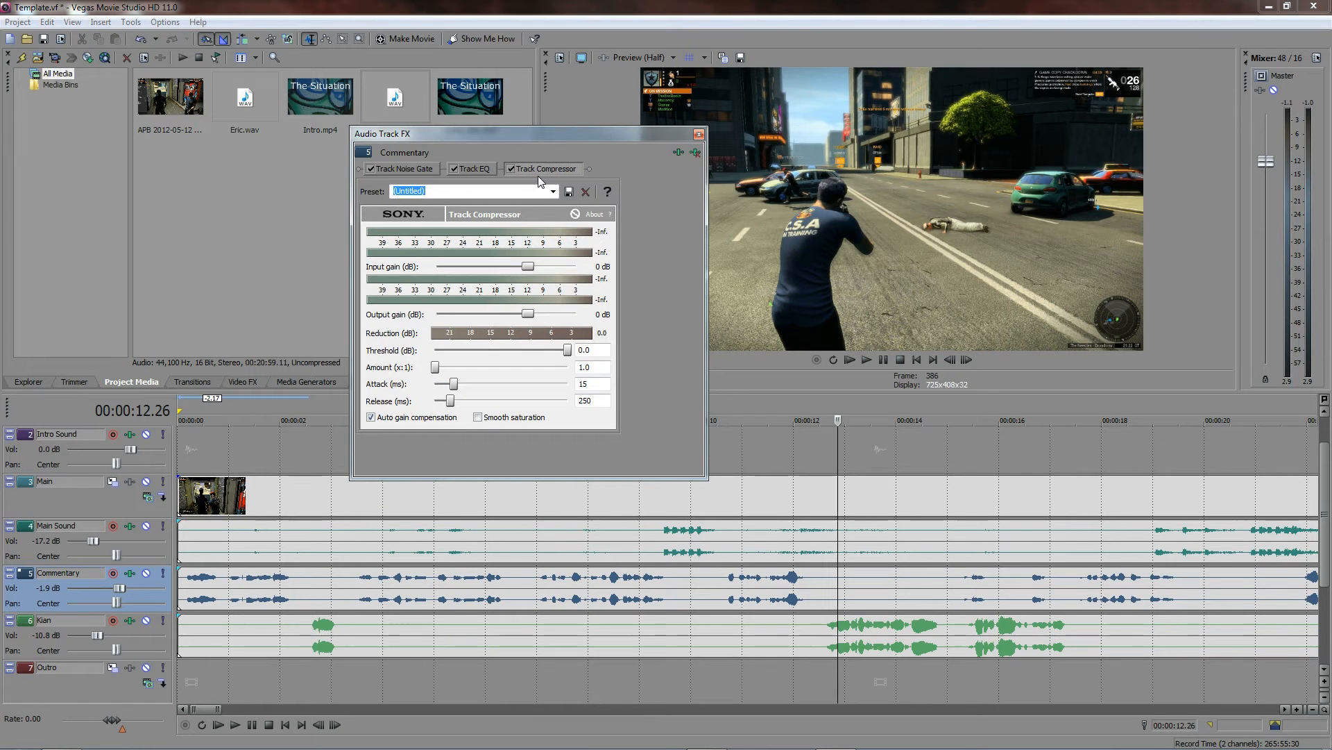
click(553, 192)
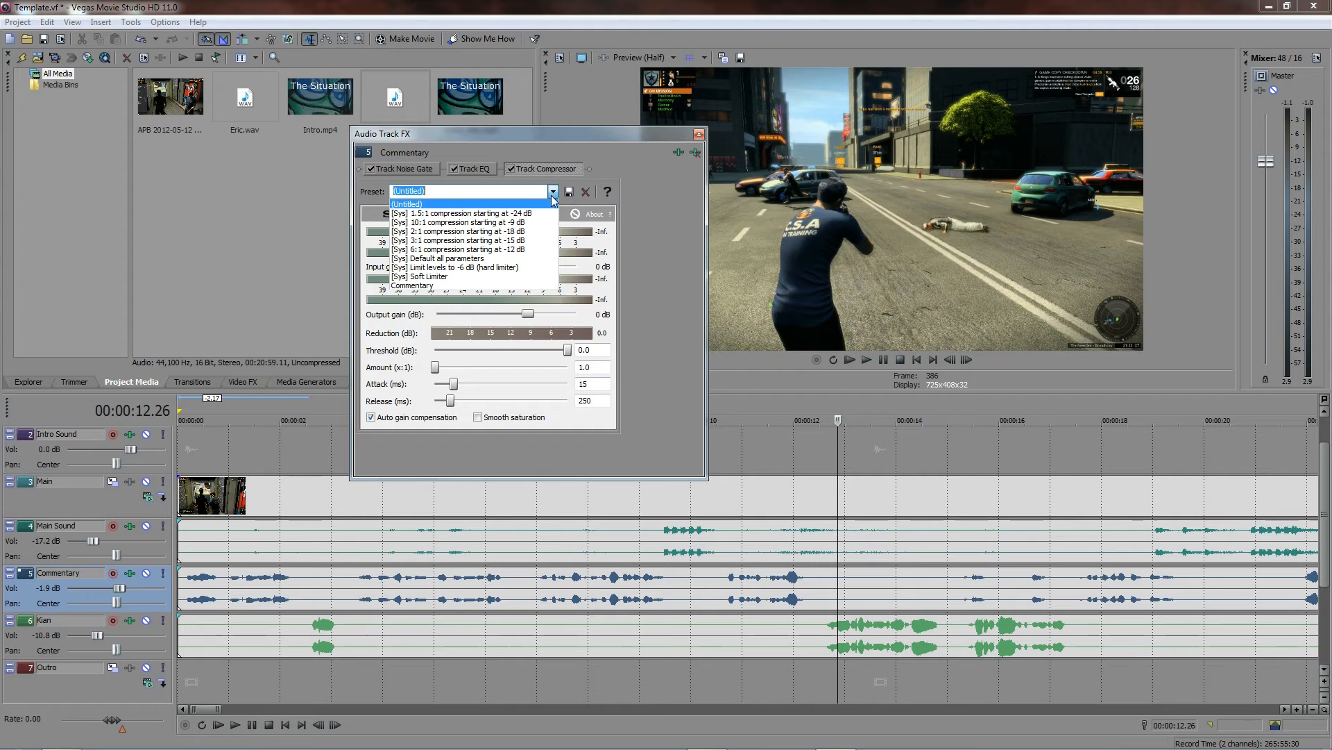
click(420, 286)
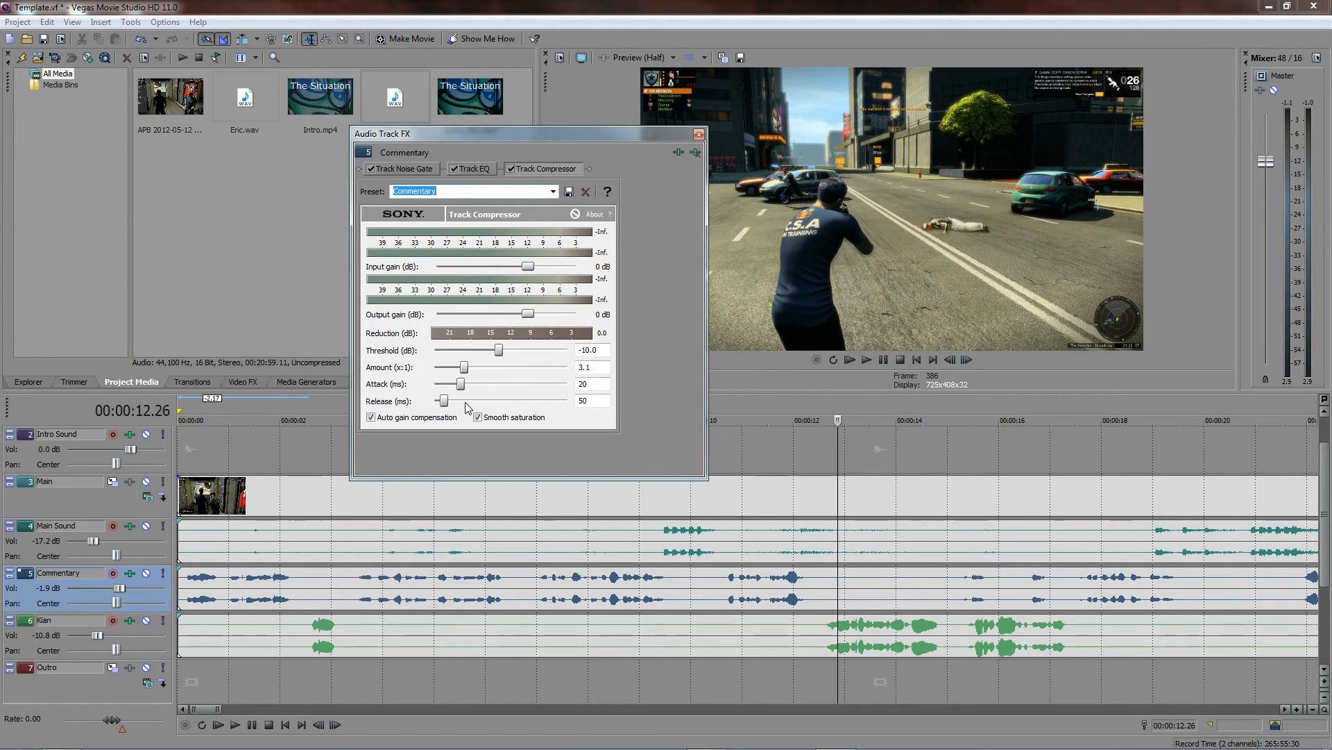
click(698, 134)
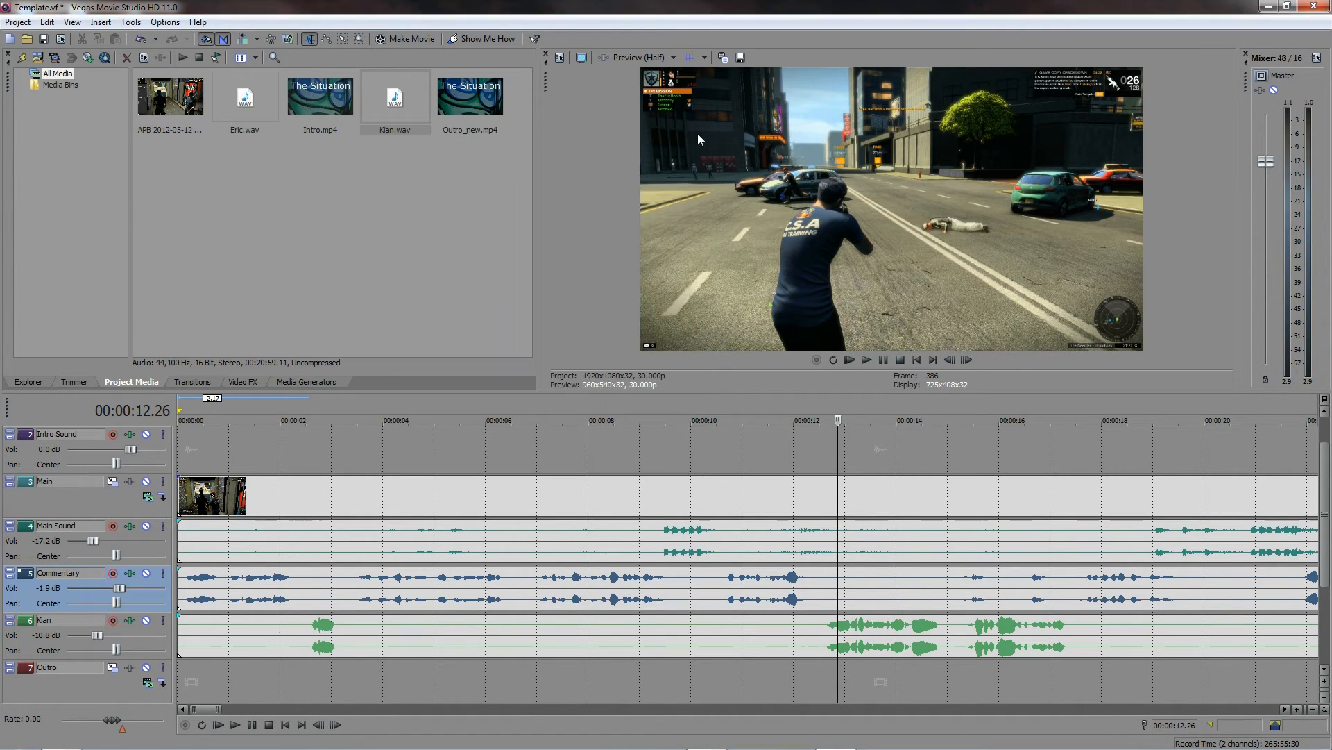
Step: Apply the Commentary preset to the co-commentator's Track Compressor effect and close the effects window
click(131, 622)
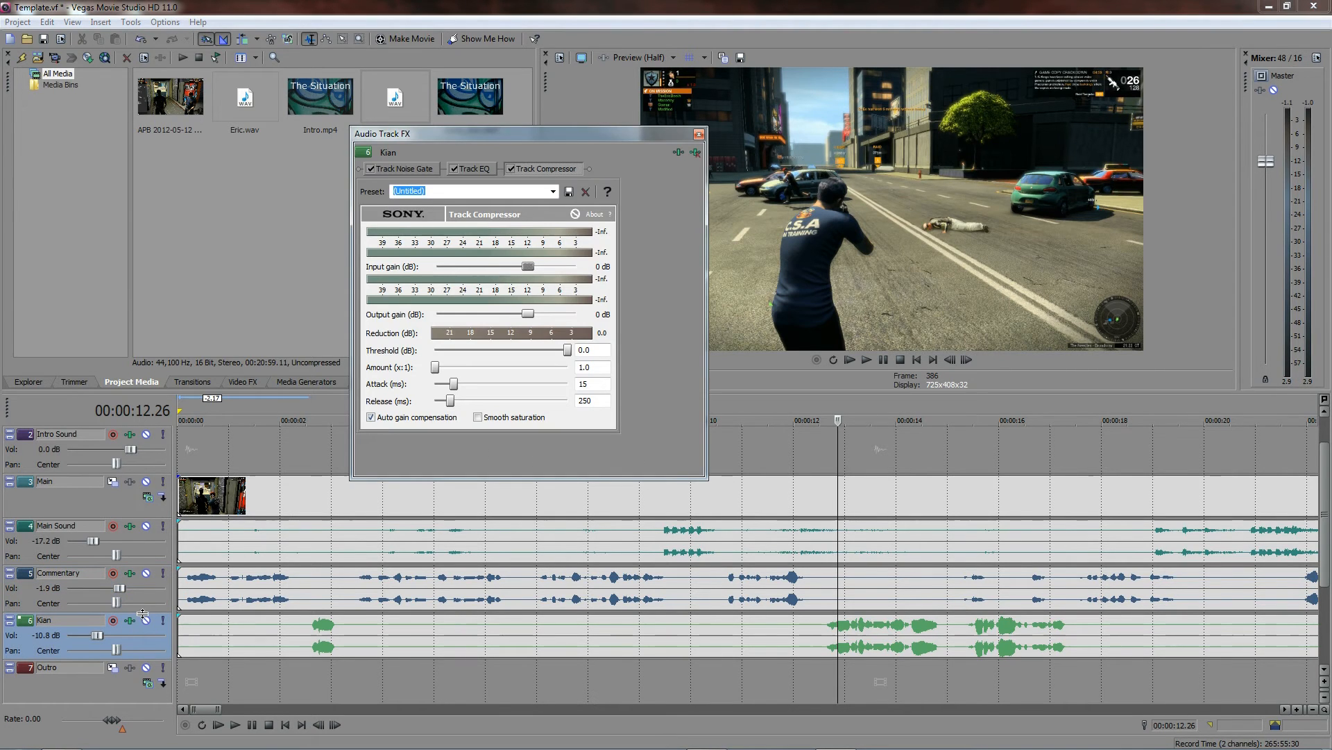
click(553, 191)
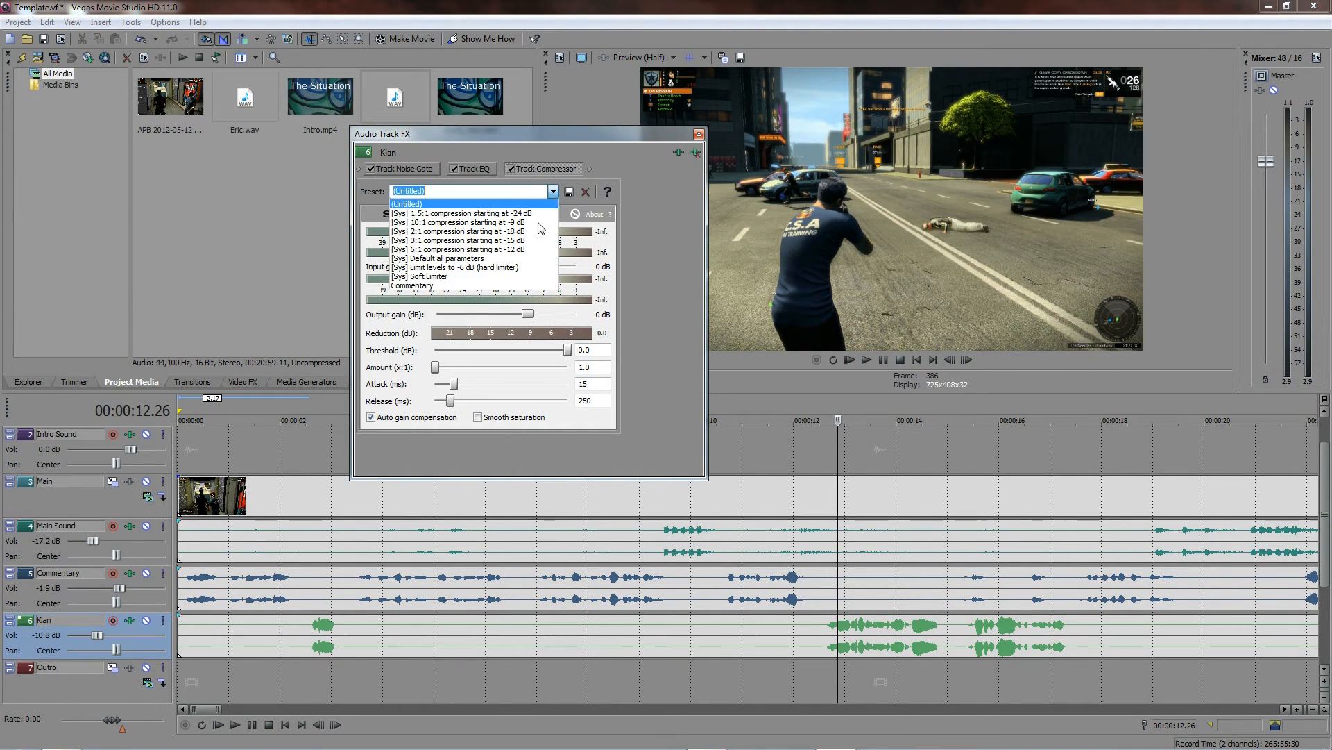
click(453, 286)
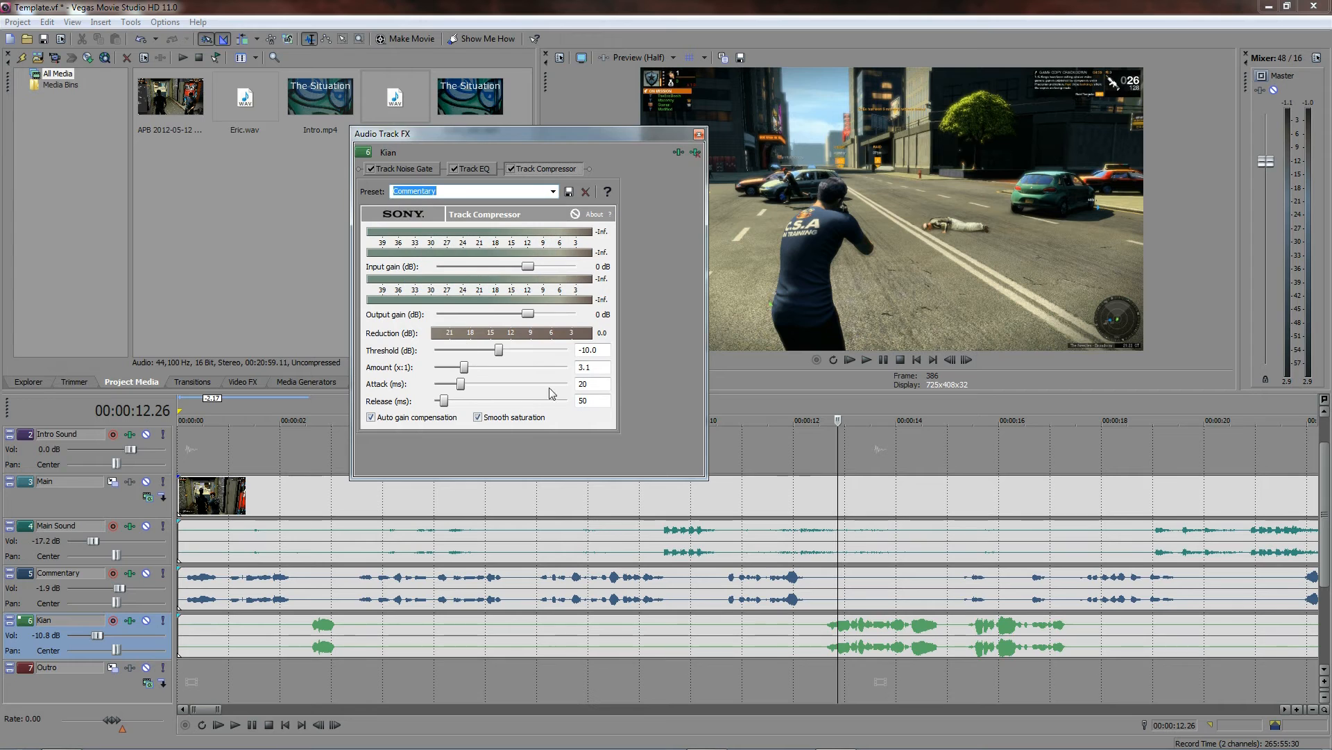
click(699, 134)
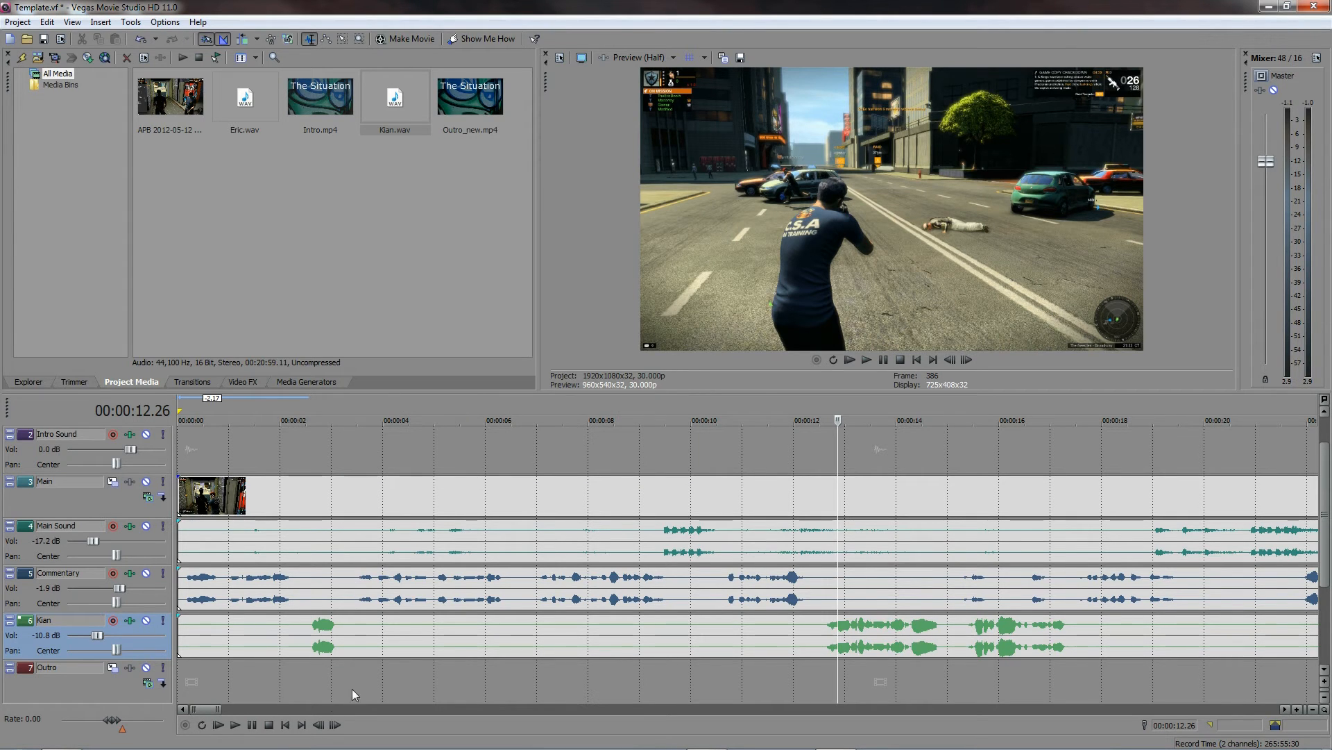
Step: Play the end of the footage from 00:20:43.23 to check where the video should finish
drag(518, 496, 475, 499)
drag(192, 709, 974, 708)
scroll(895, 596, down, 3)
drag(223, 709, 1239, 706)
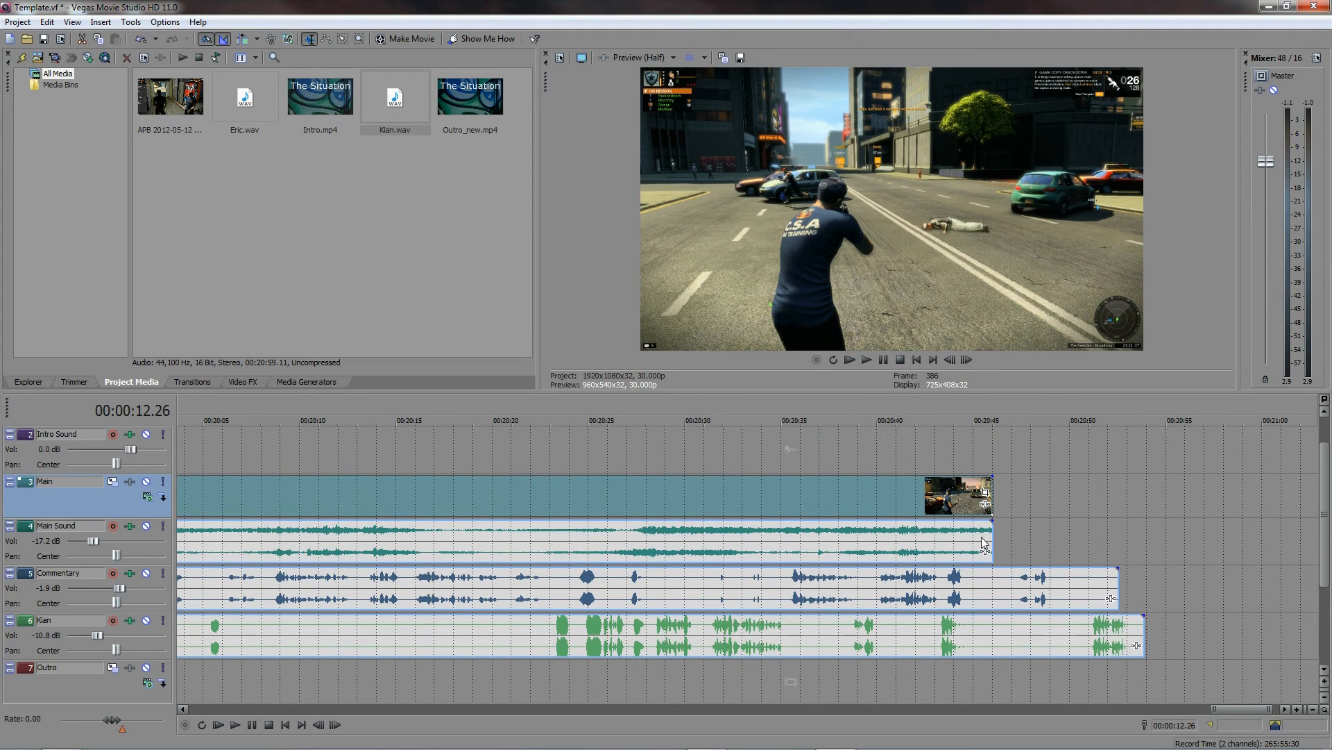
click(950, 443)
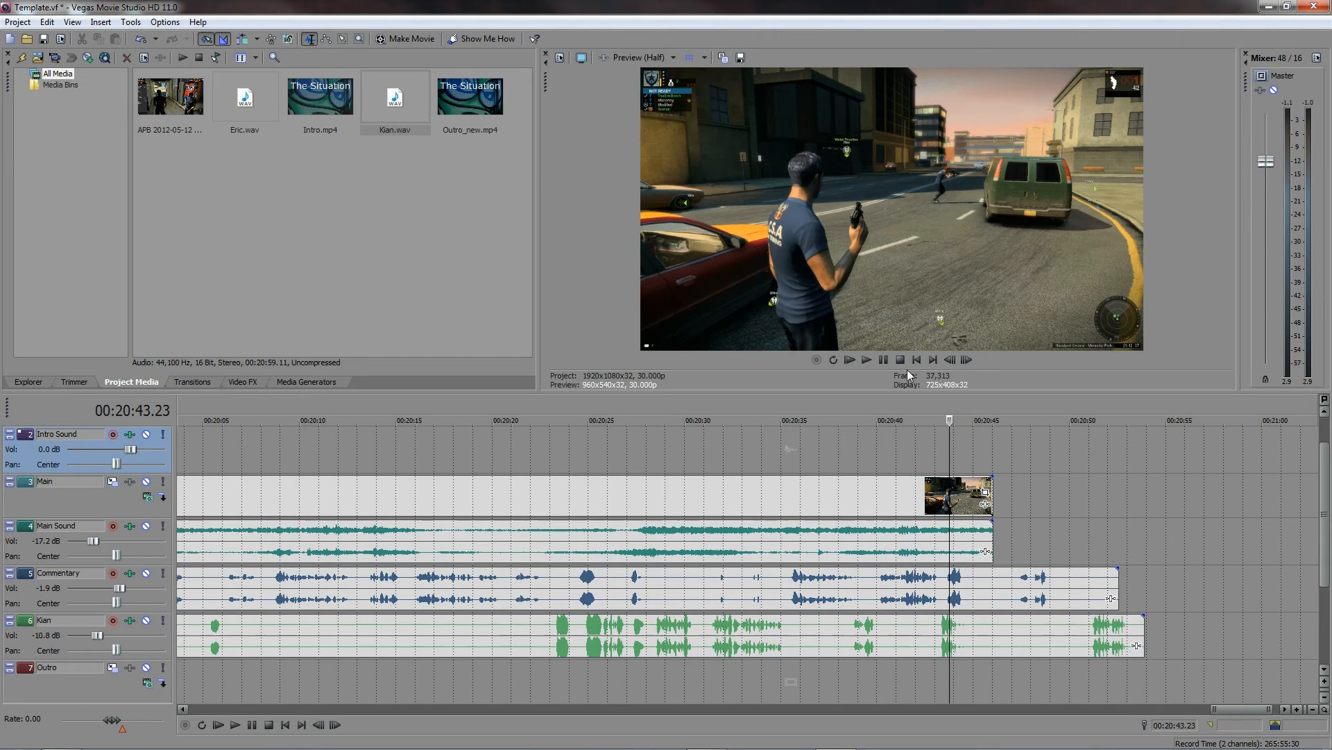
click(867, 361)
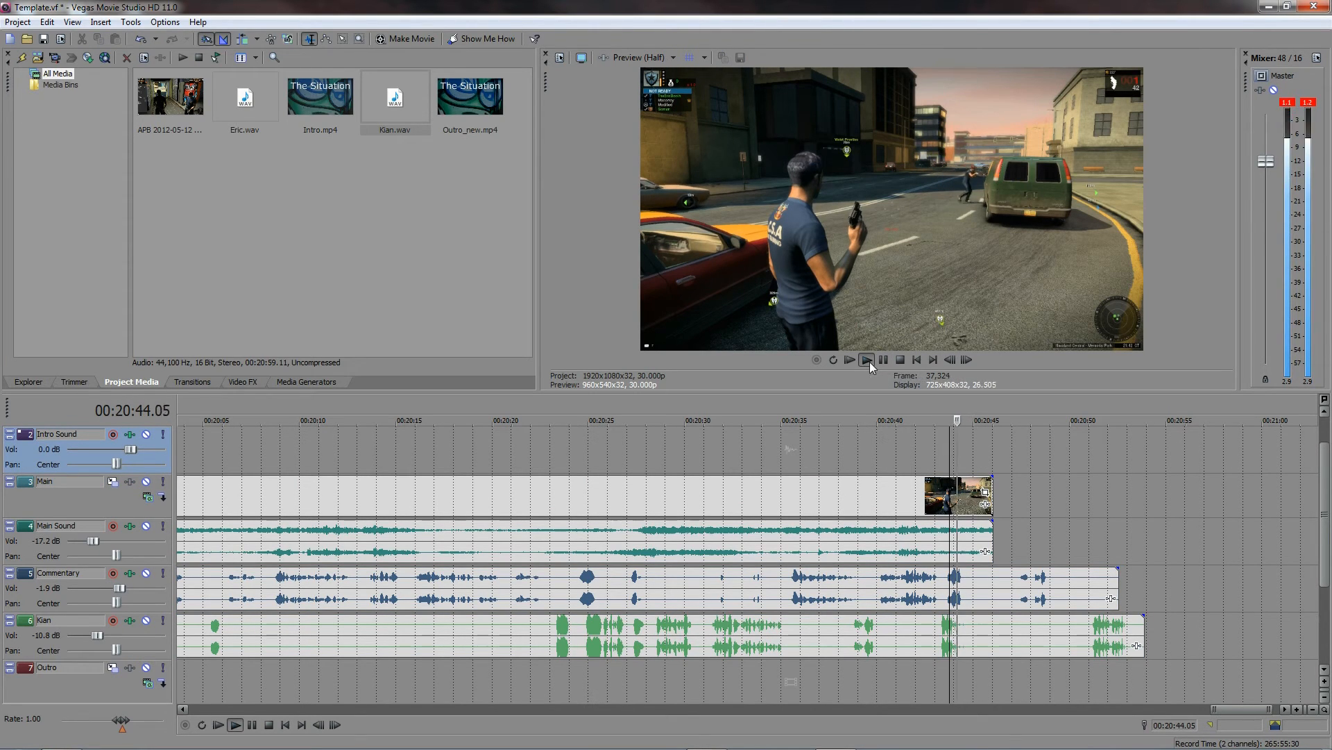
click(900, 361)
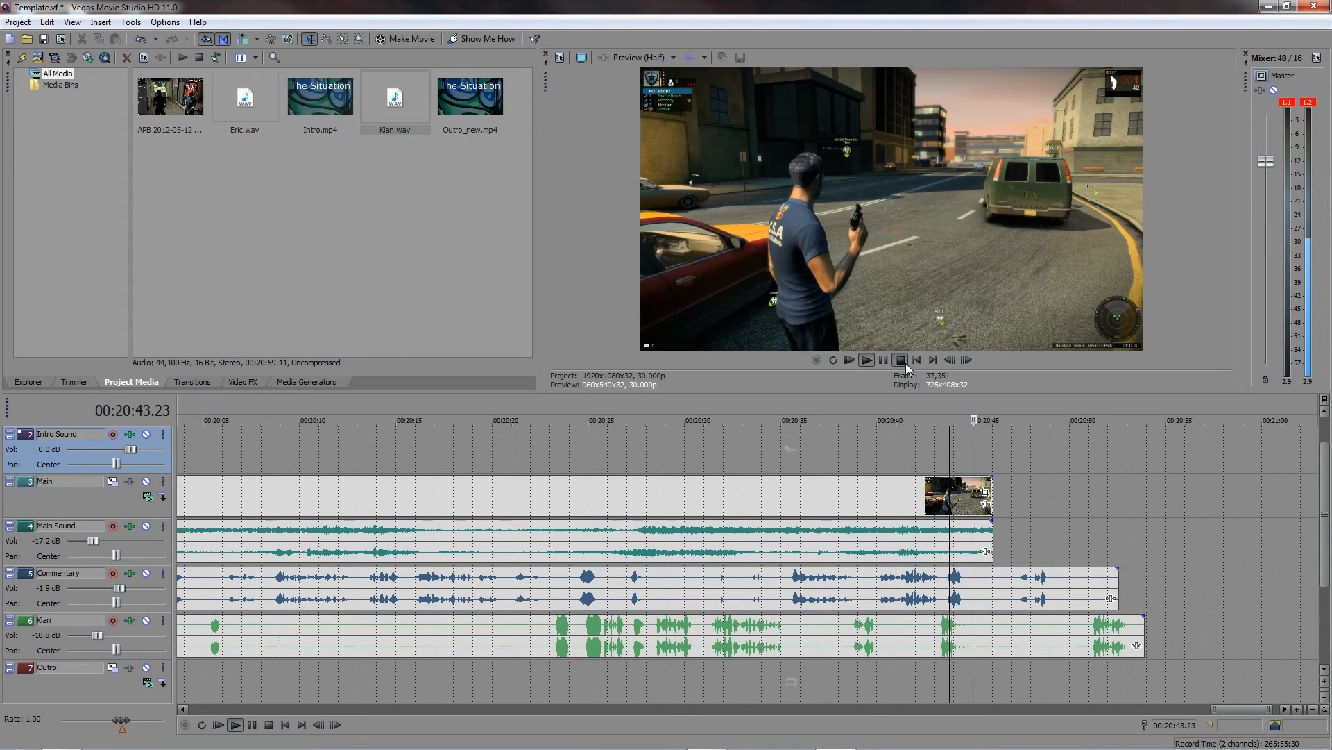
Step: Split the grouped footage and audio at 00:20:44.22 and delete everything after that point
click(987, 598)
click(975, 595)
click(973, 592)
drag(973, 595, 967, 597)
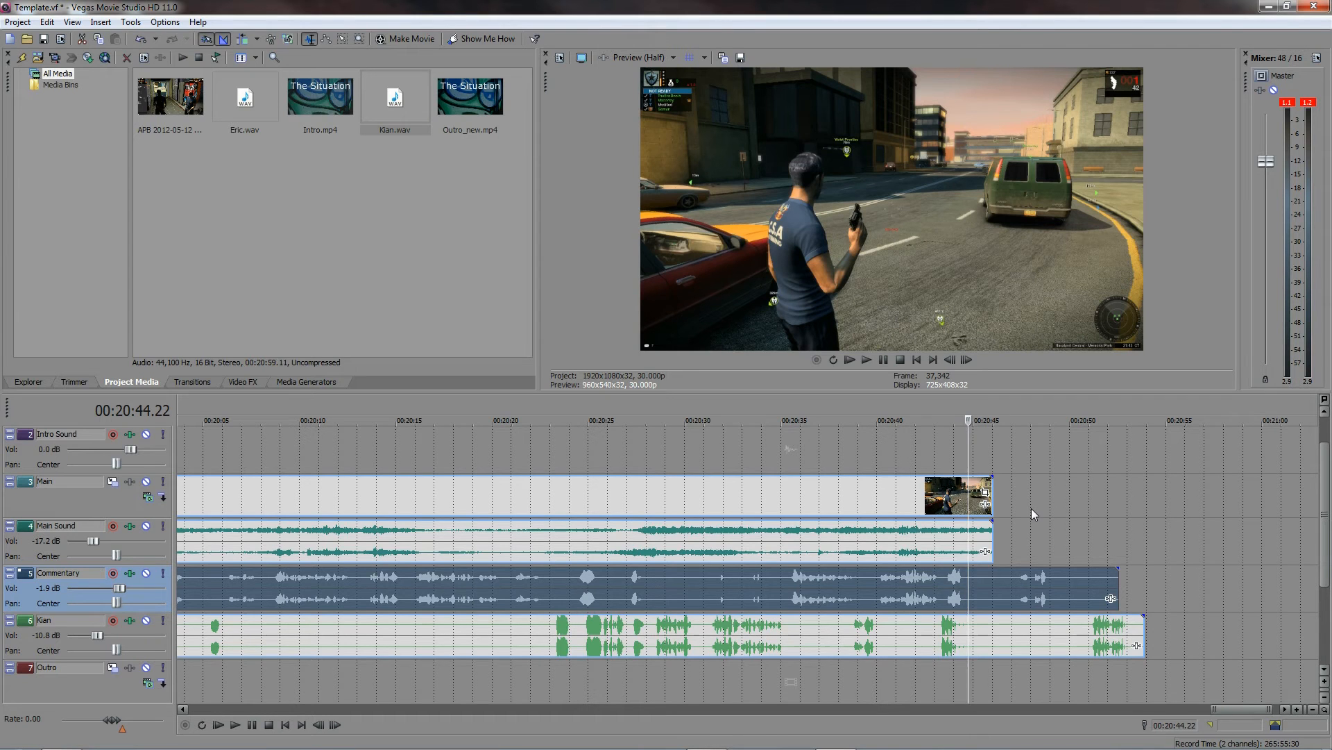
key(s)
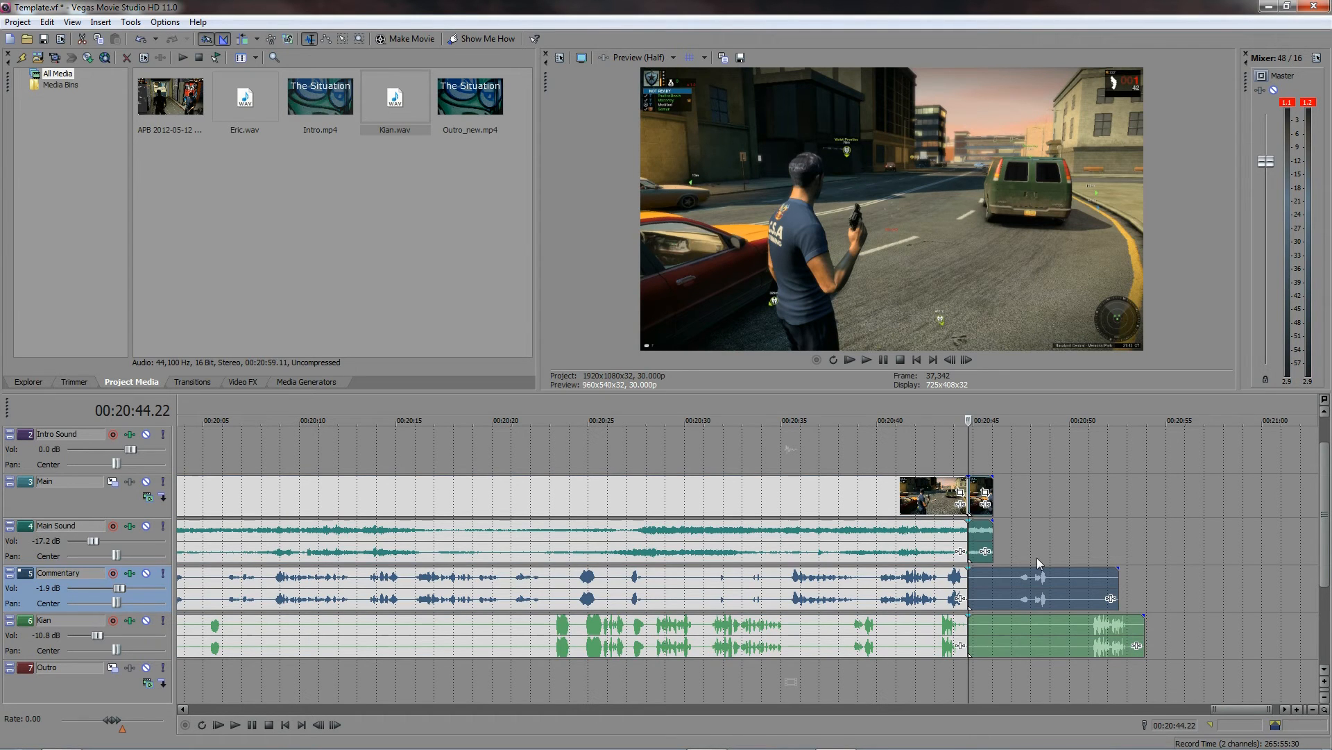
right_click(1001, 595)
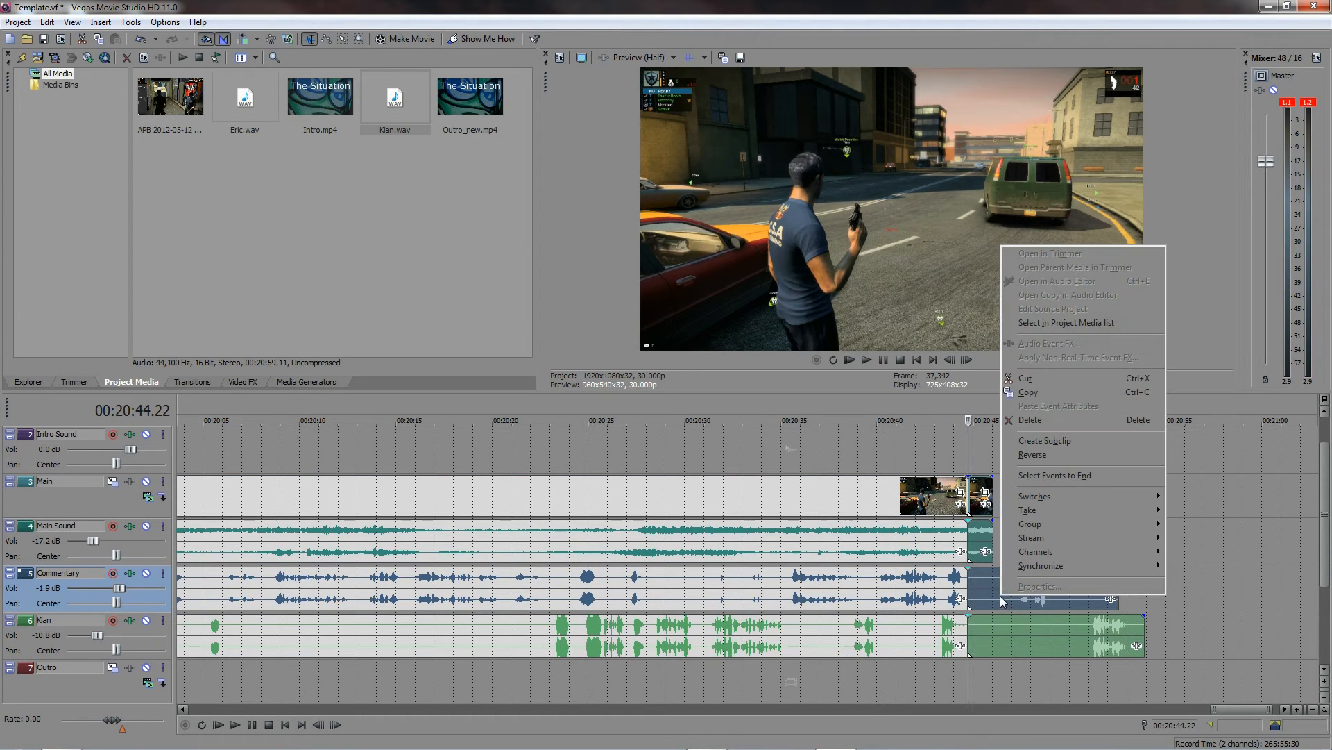
click(1046, 421)
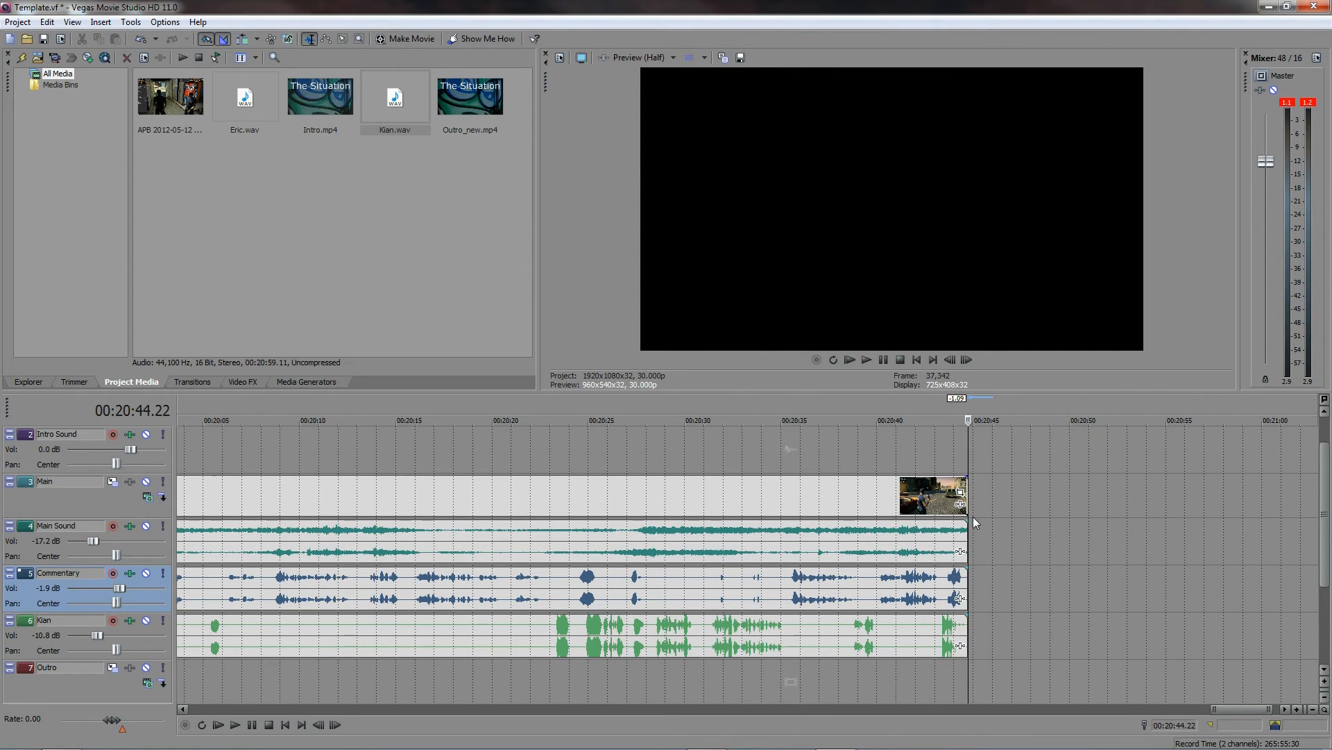
Step: Add fade-outs at the end of the footage and both commentary tracks, each under 1 s, and about 3 s on Main Sound
scroll(973, 517, up, 3)
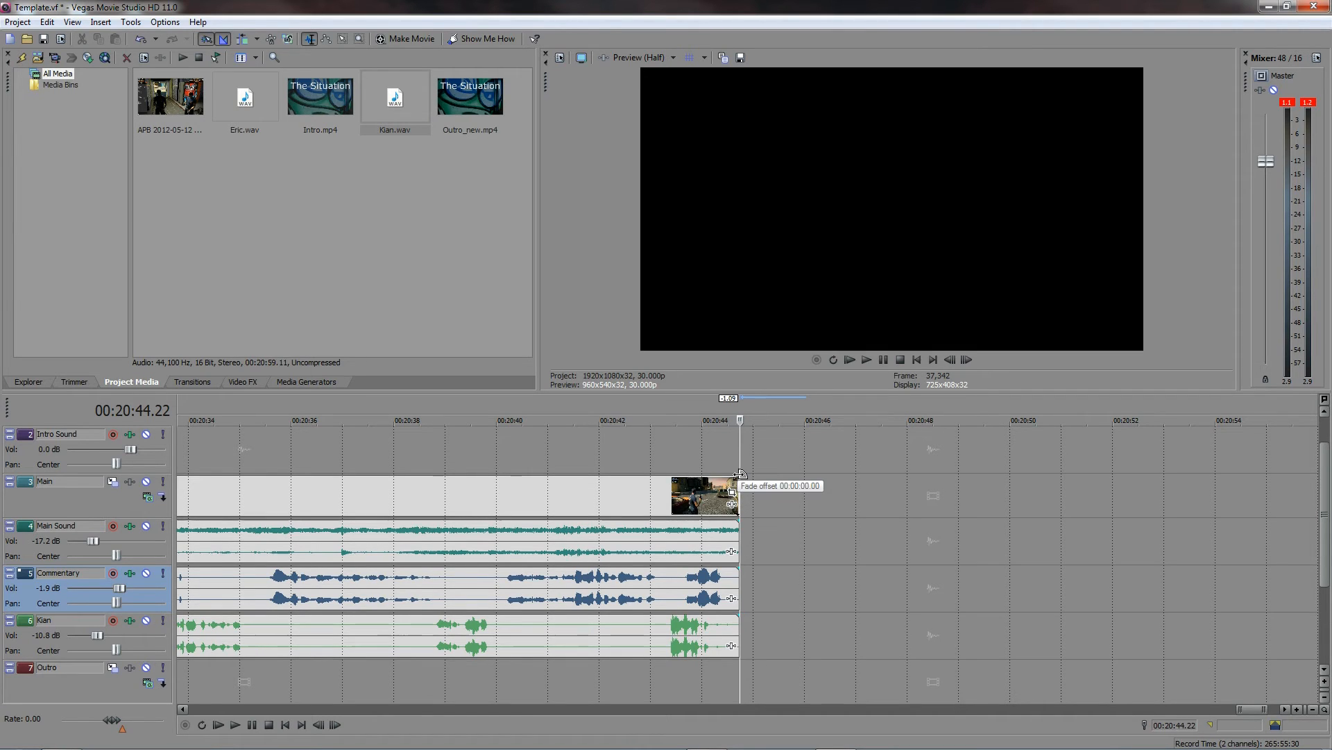
drag(736, 474, 707, 477)
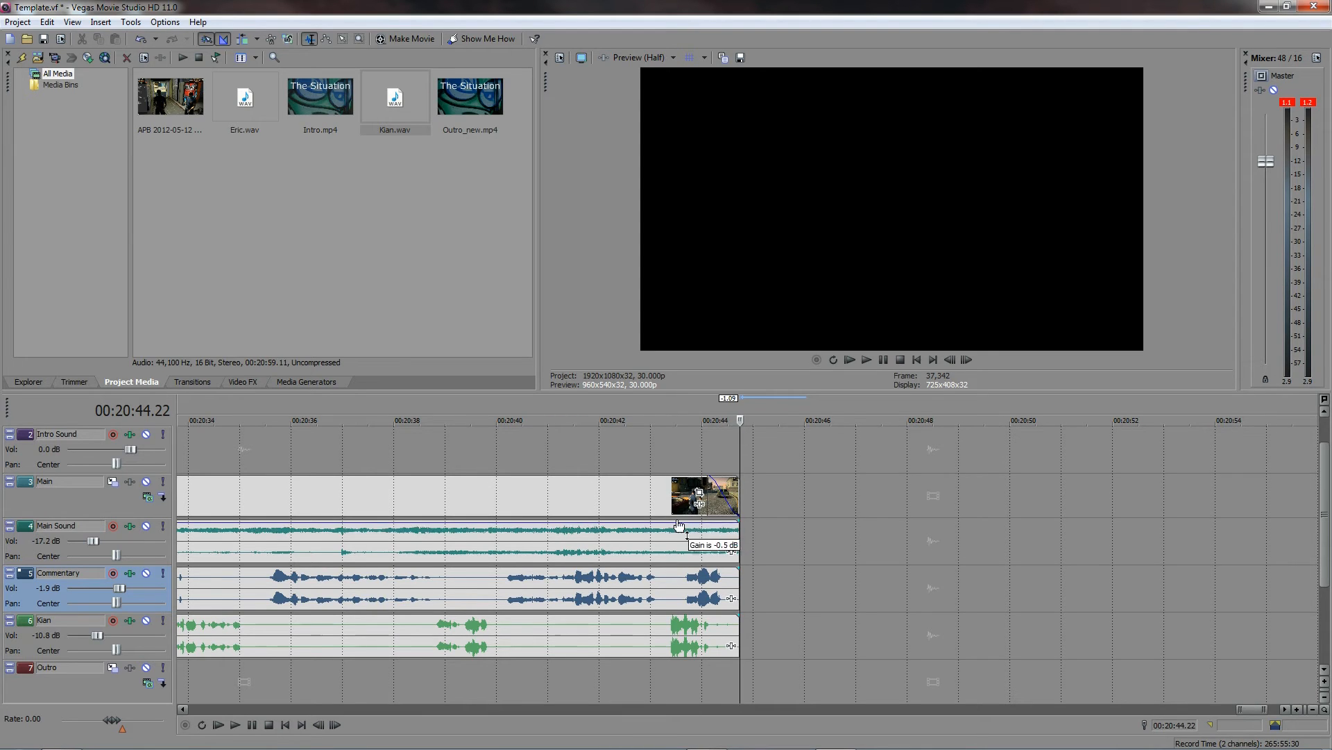
drag(740, 519, 588, 519)
drag(740, 568, 708, 567)
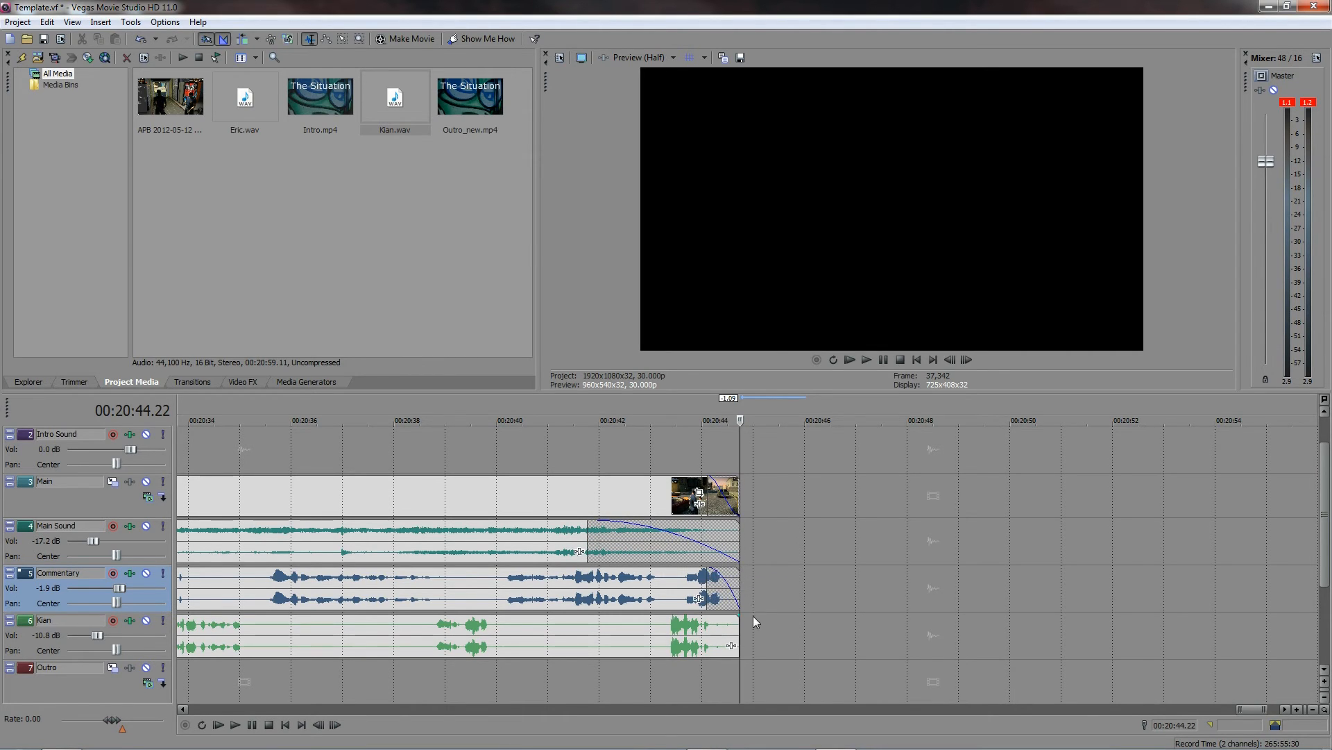
click(702, 608)
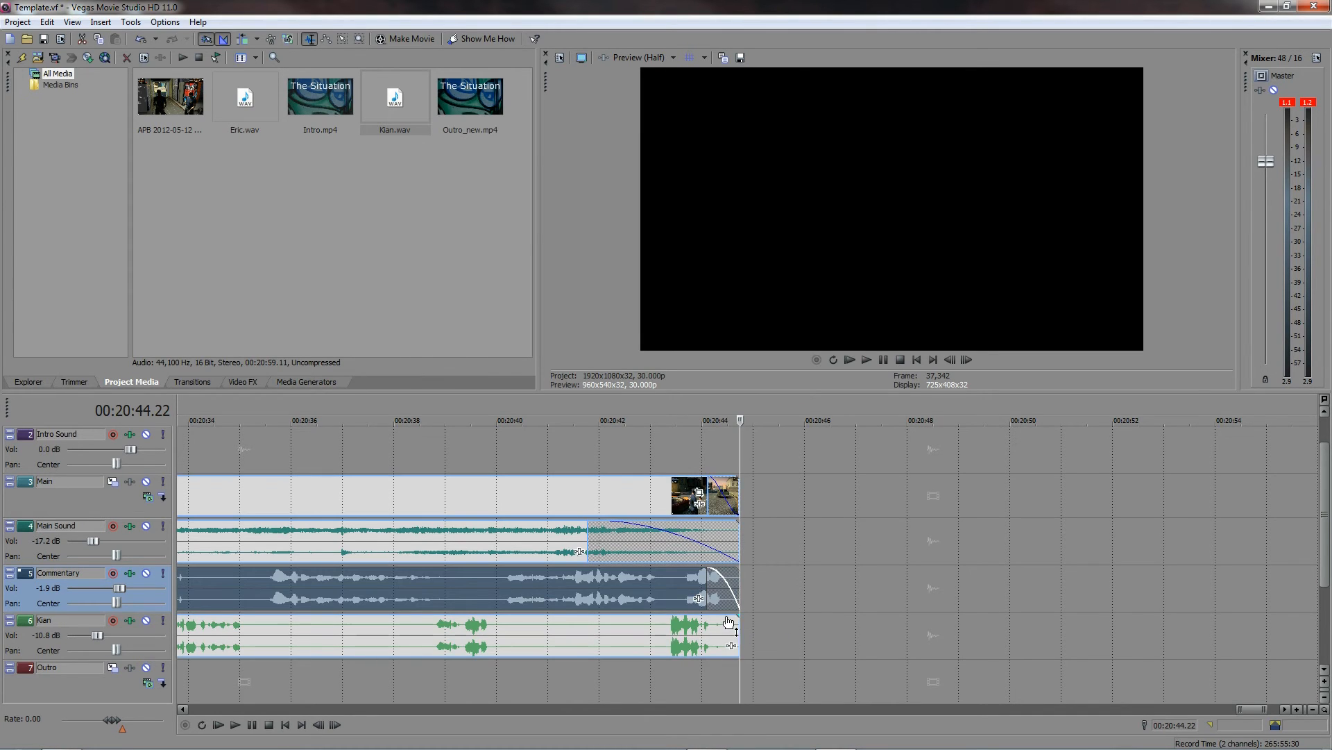
drag(736, 614, 696, 616)
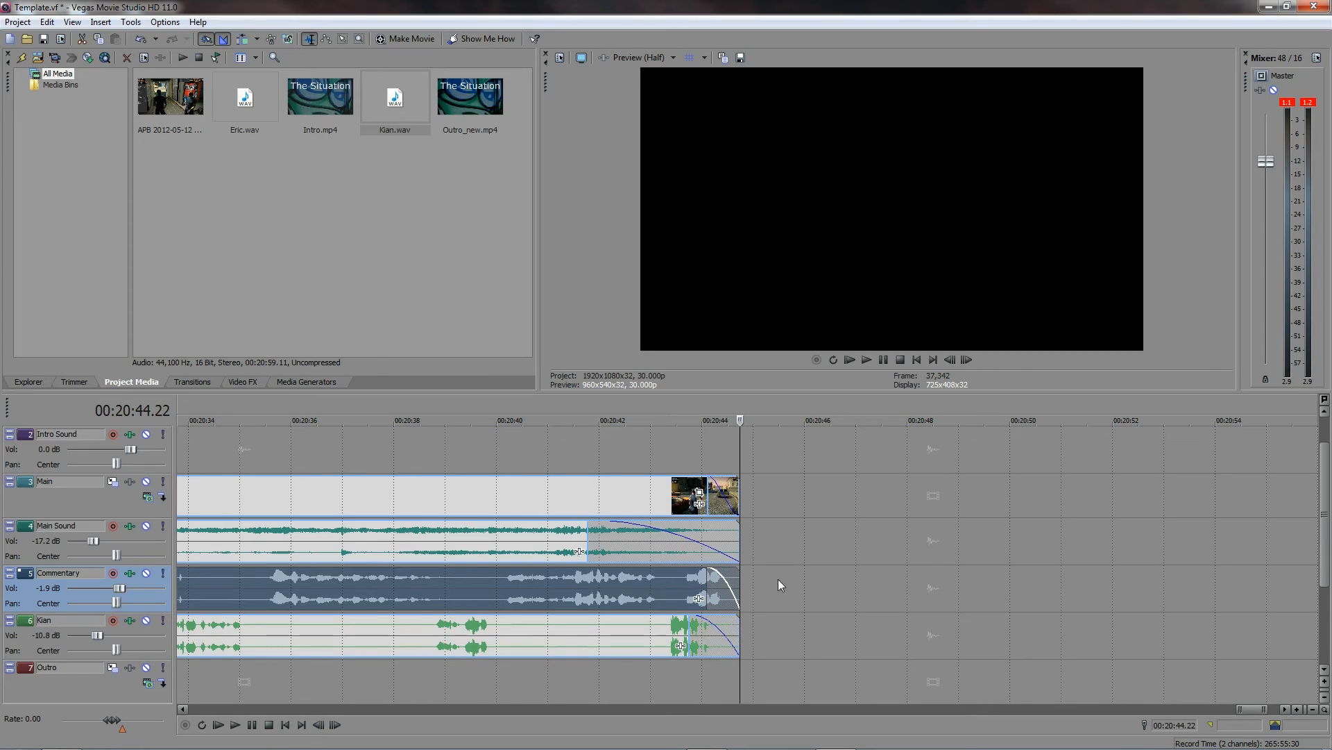
Step: At the project start, add a fade-in of about 0.6 s to the Main footage and about 2.4 s to Main Sound
click(651, 535)
click(627, 497)
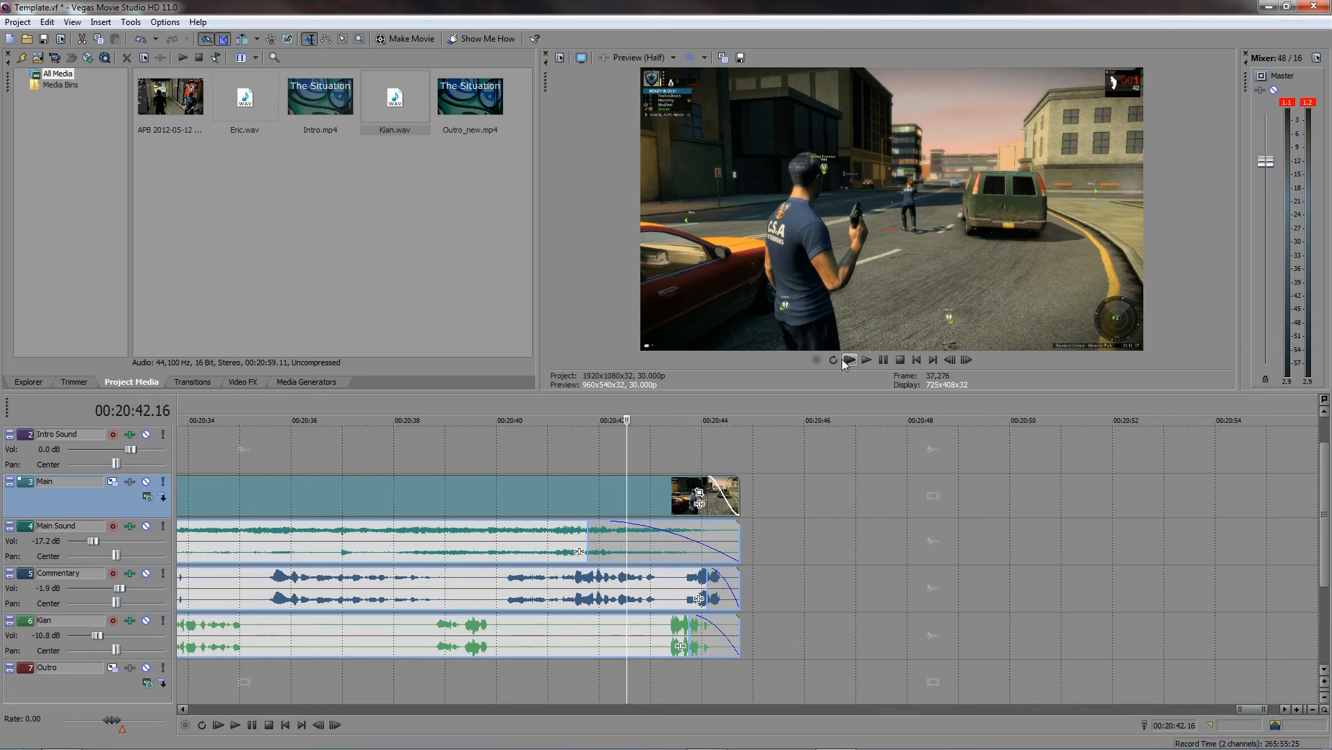
click(915, 361)
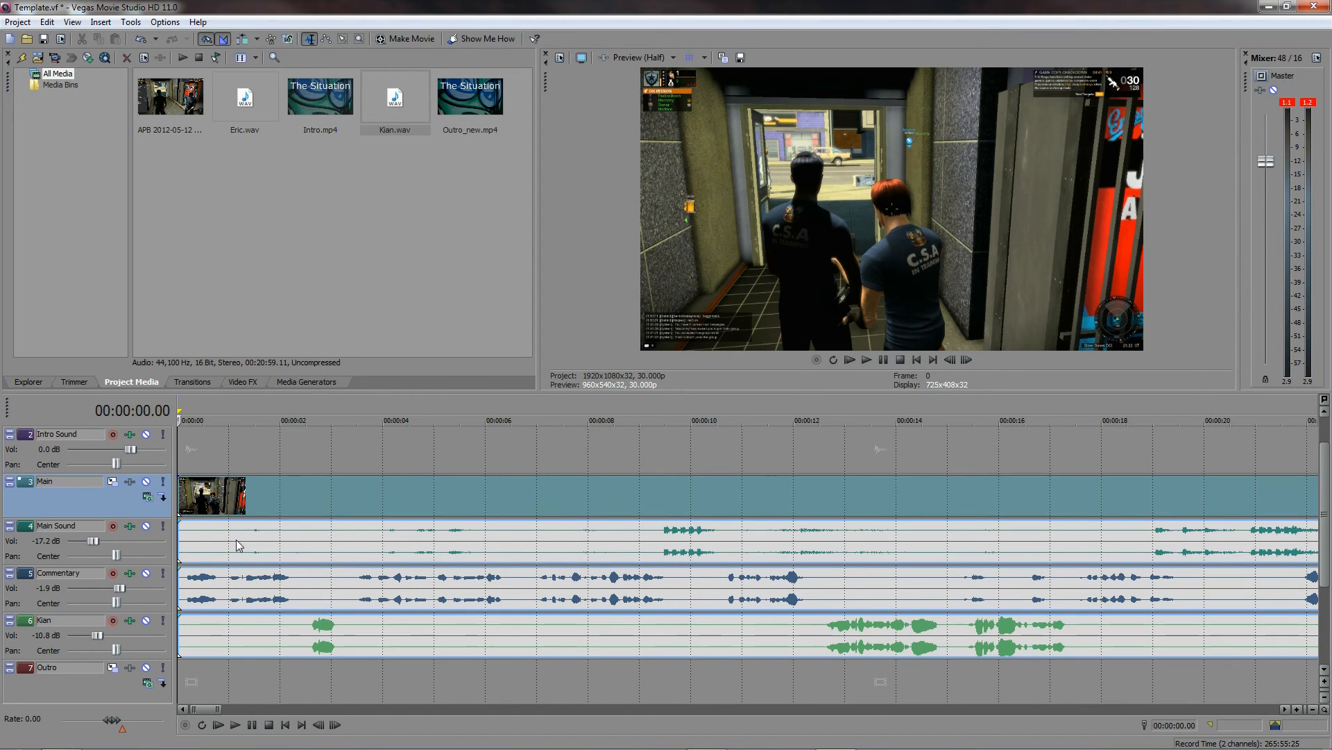
drag(182, 481, 299, 533)
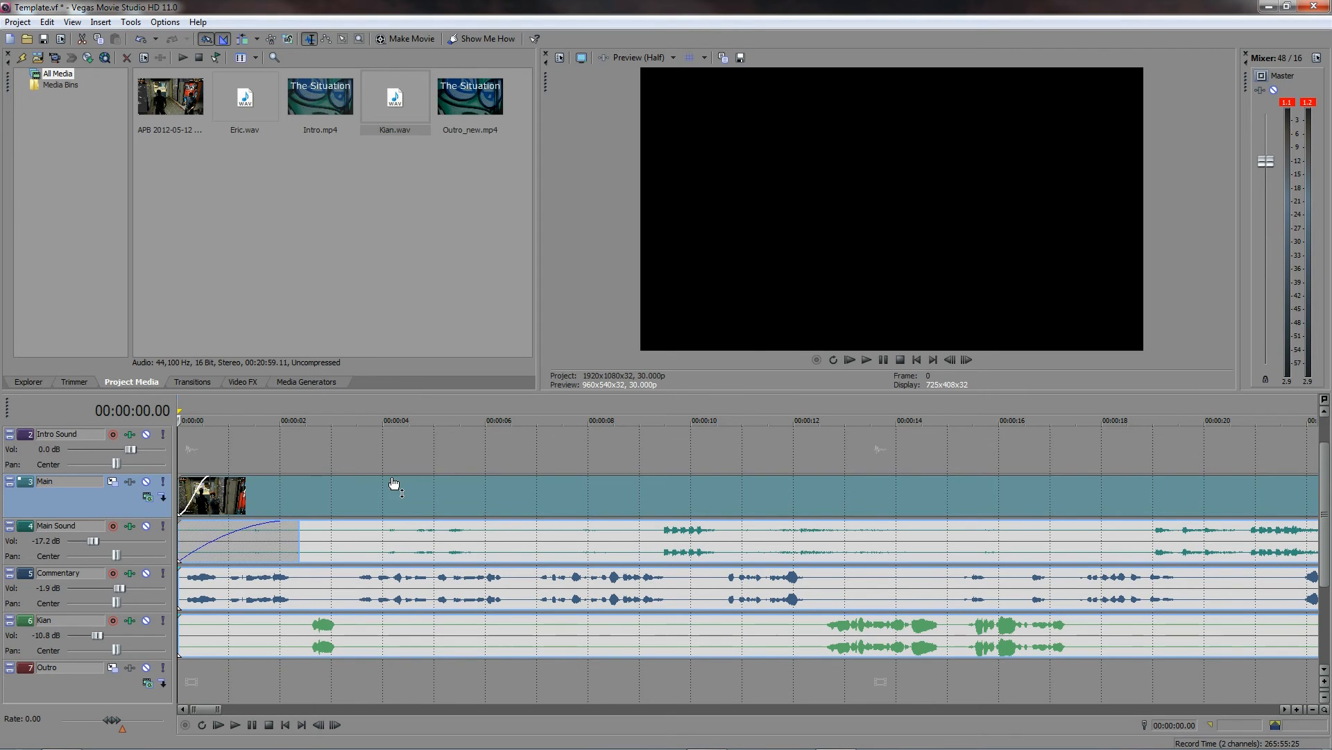
Step: Place Intro.mp4 at the start of the Intro and Intro Sound tracks and shift the grouped footage to begin where it ends
drag(390, 489, 725, 490)
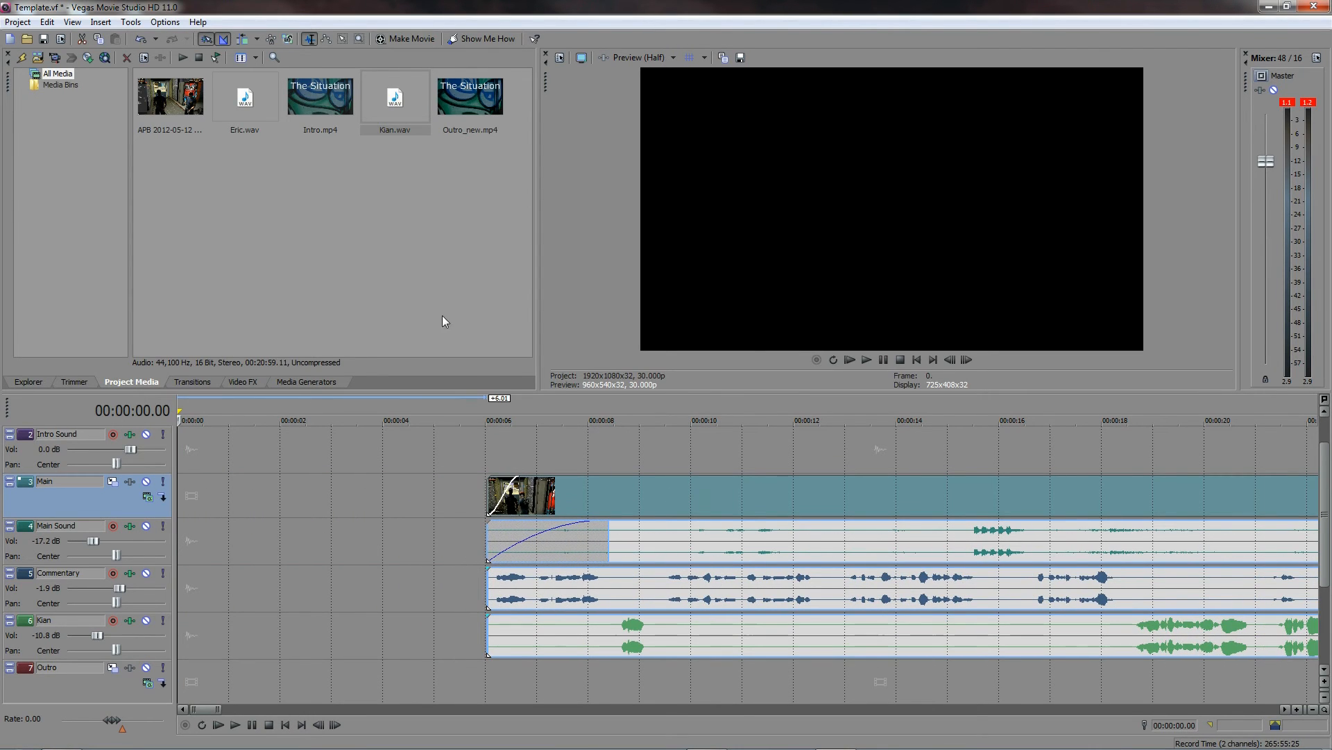
drag(326, 106, 190, 448)
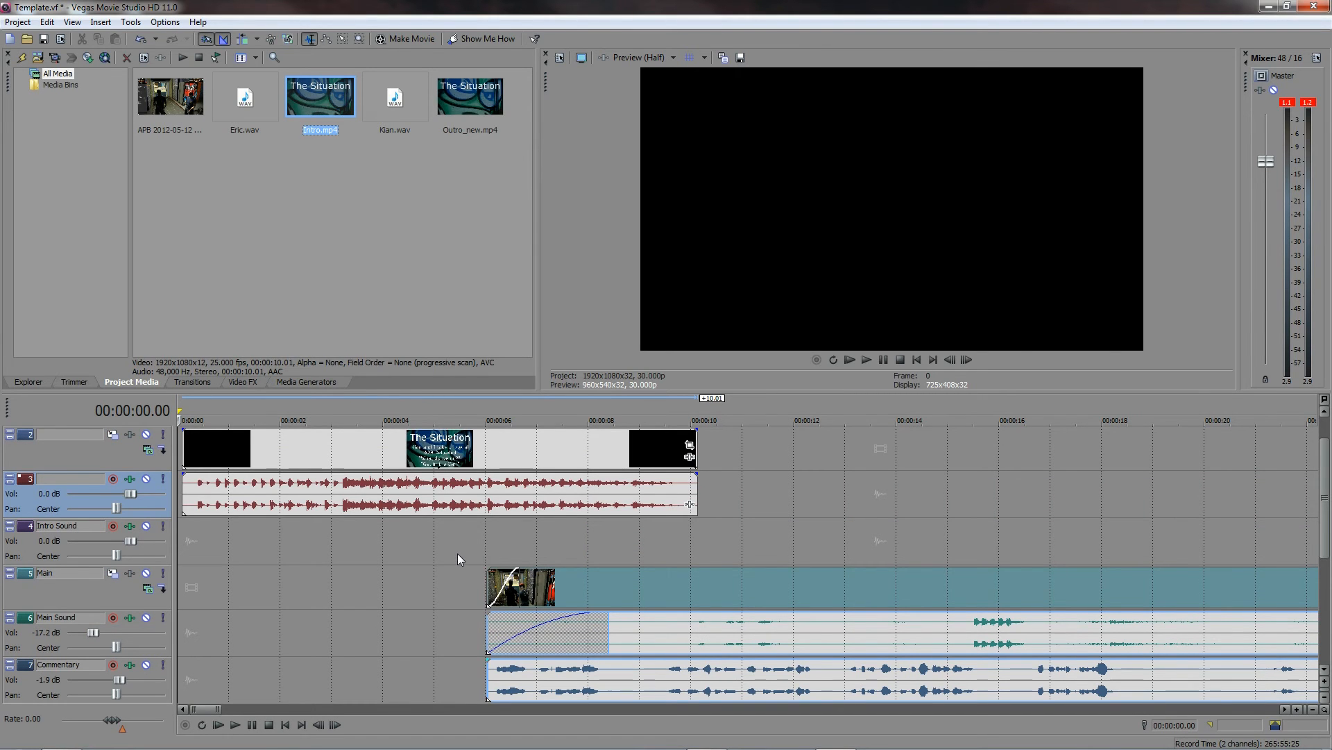
key(ctrl+z)
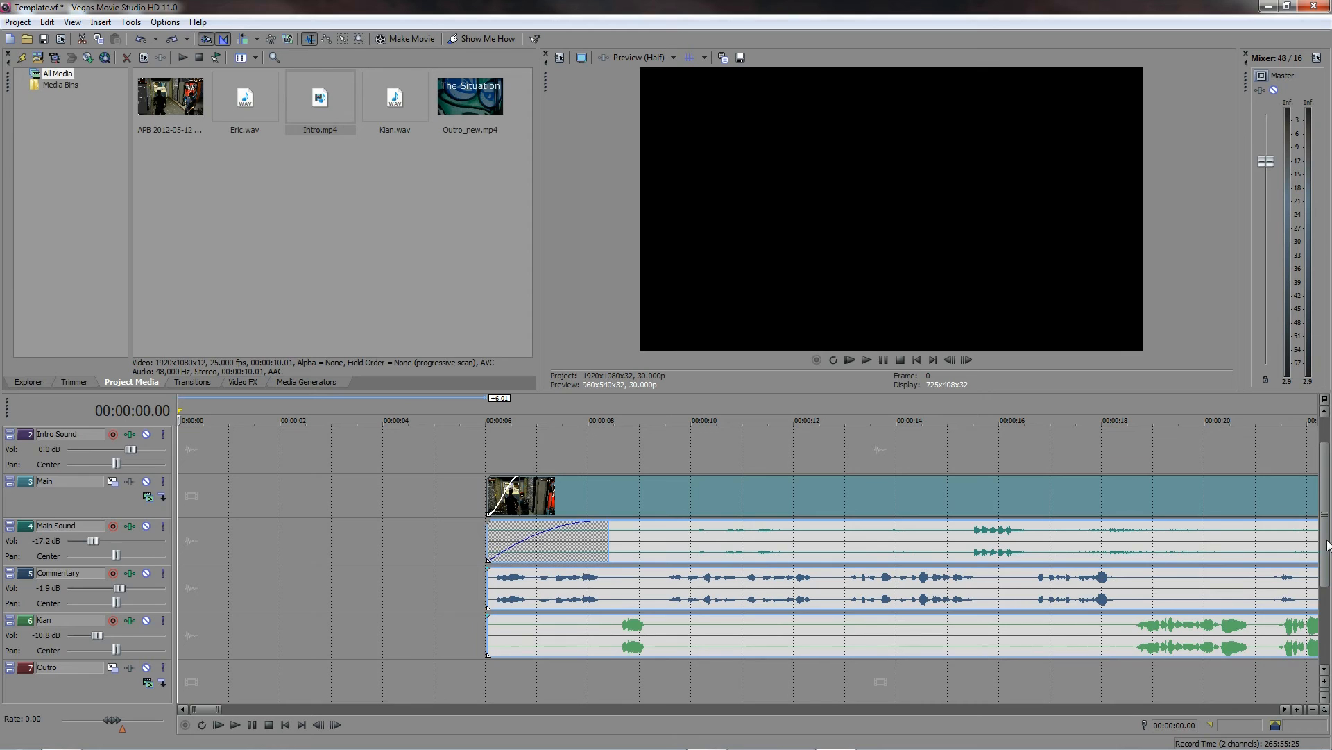
scroll(1327, 545, up, 1)
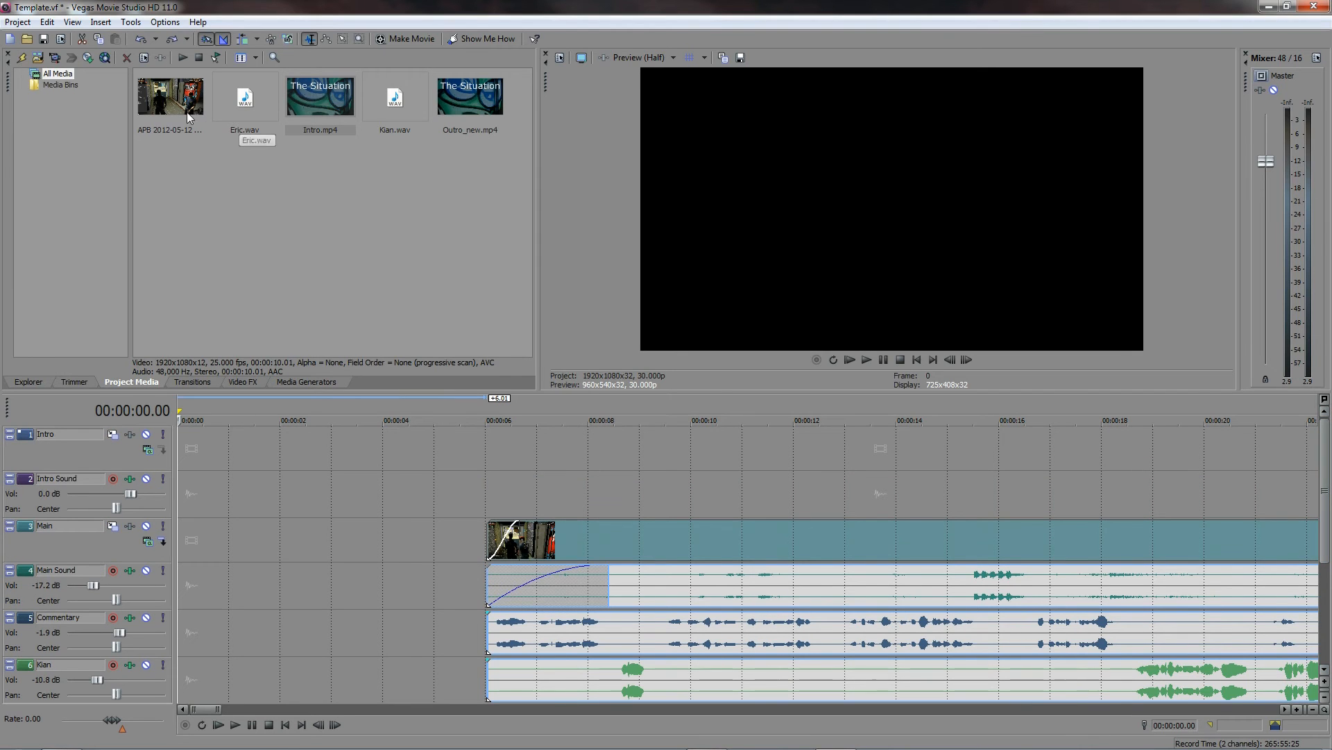
drag(298, 99, 189, 463)
drag(619, 545, 811, 541)
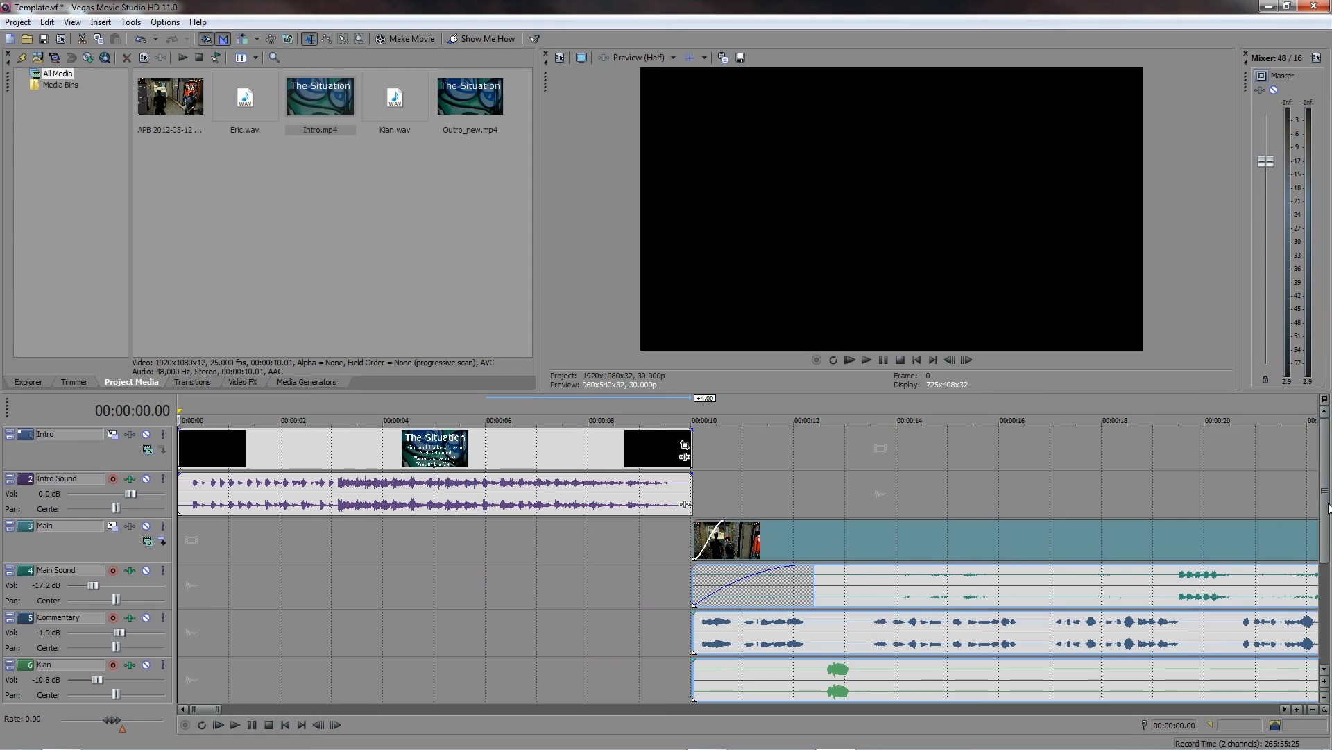
Step: Place Outro_new.mp4 on the Outro and Outro Music tracks directly after the end of the footage
drag(1325, 511, 1325, 611)
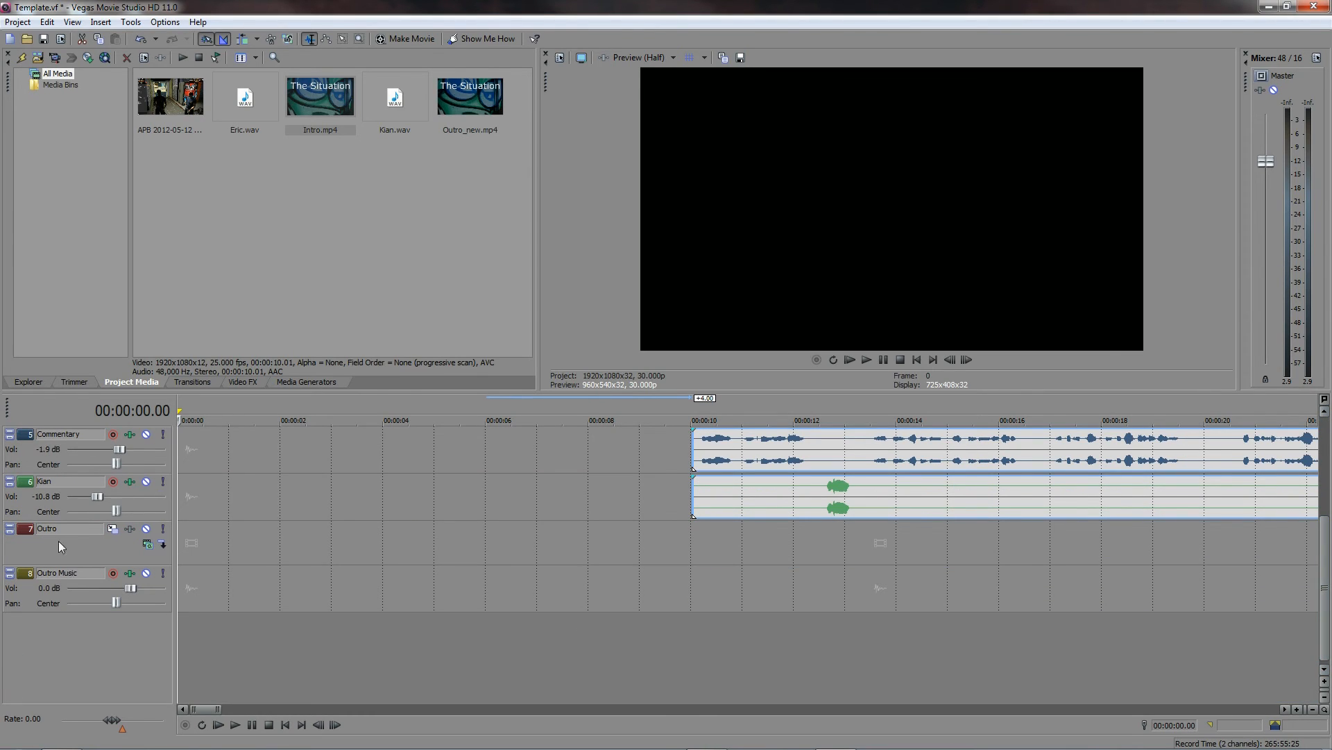
drag(204, 709, 1262, 748)
drag(502, 107, 663, 554)
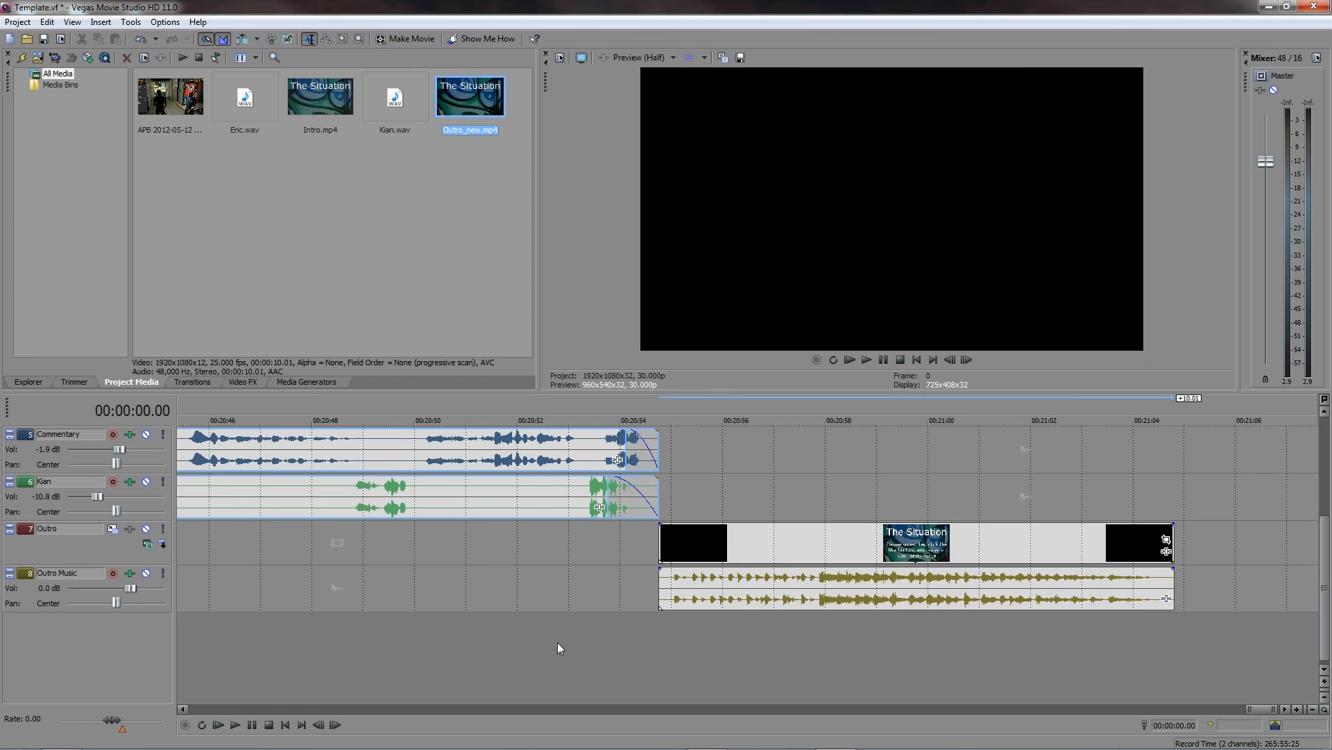
Step: Lower the Intro Sound track to -15.9 dB and the Outro Music track to -28.8 dB
drag(1269, 709, 618, 722)
scroll(589, 603, down, 5)
scroll(533, 601, down, 6)
double_click(780, 705)
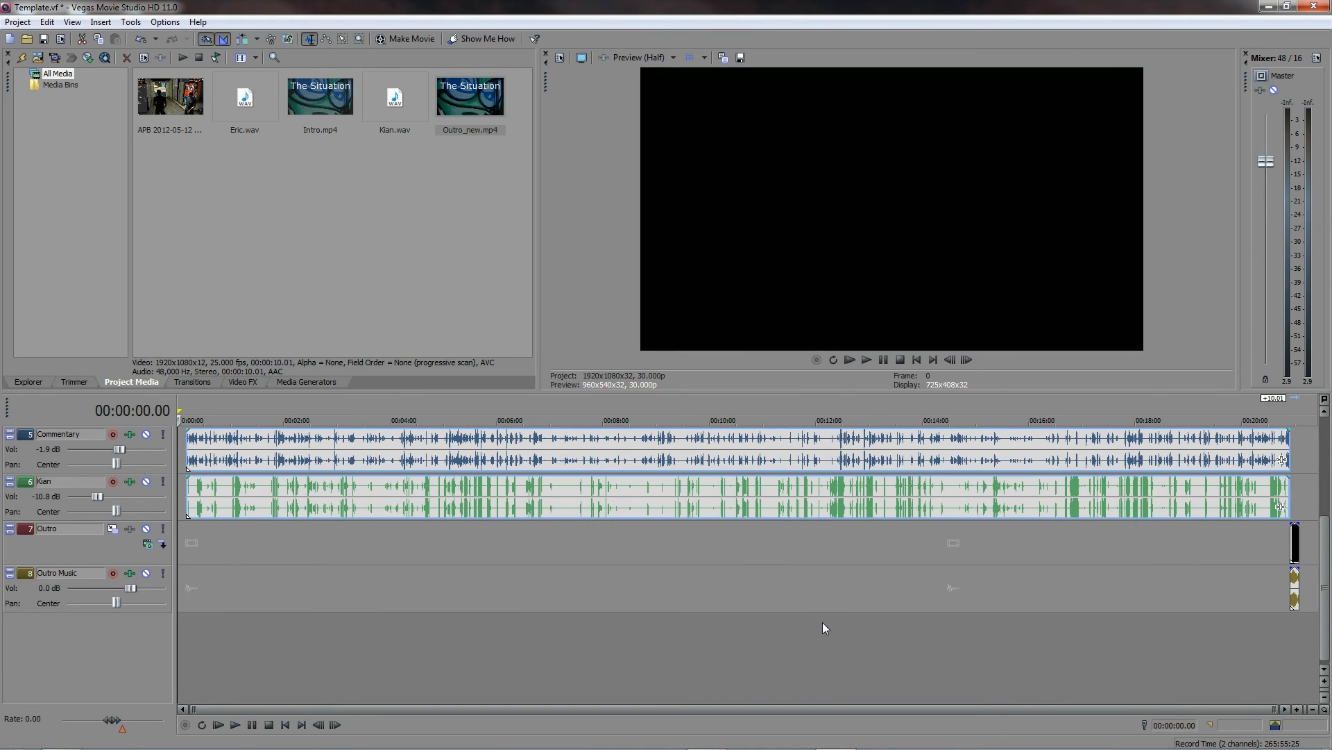
drag(1327, 604, 1329, 525)
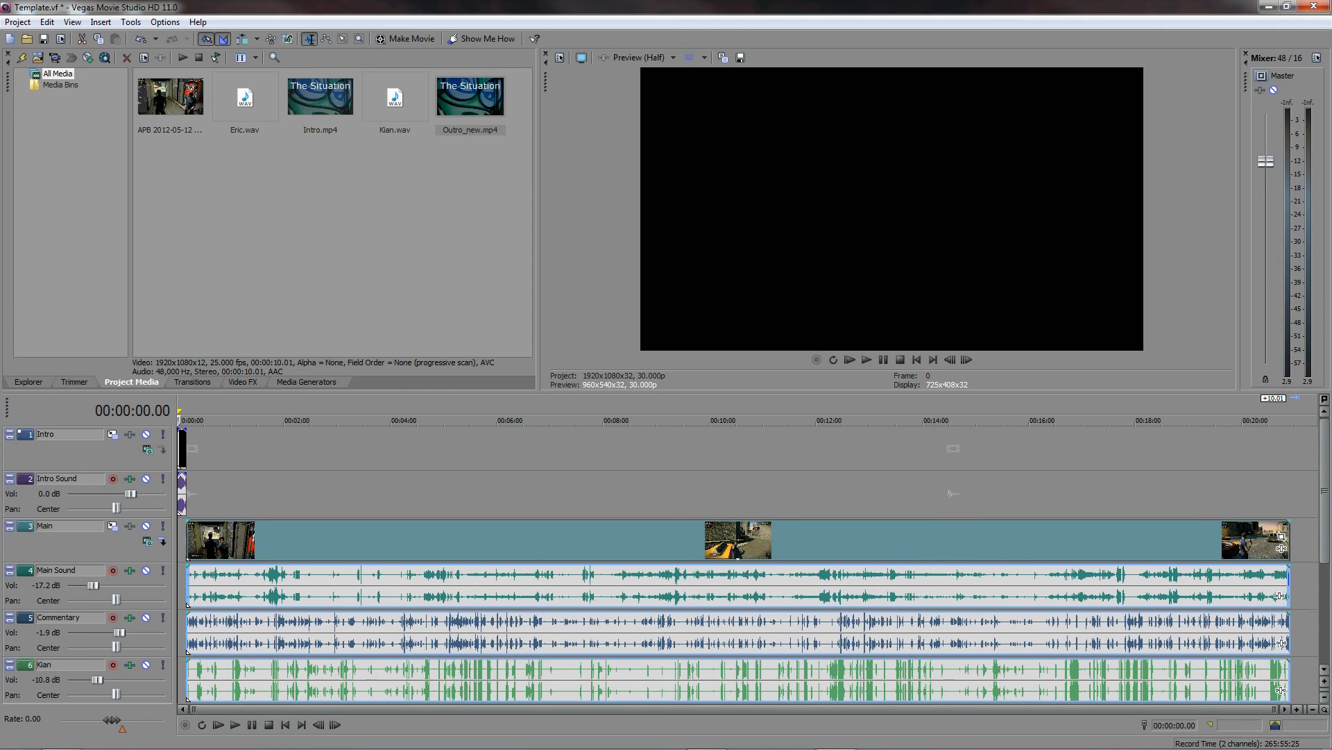
scroll(1133, 456, down, 1)
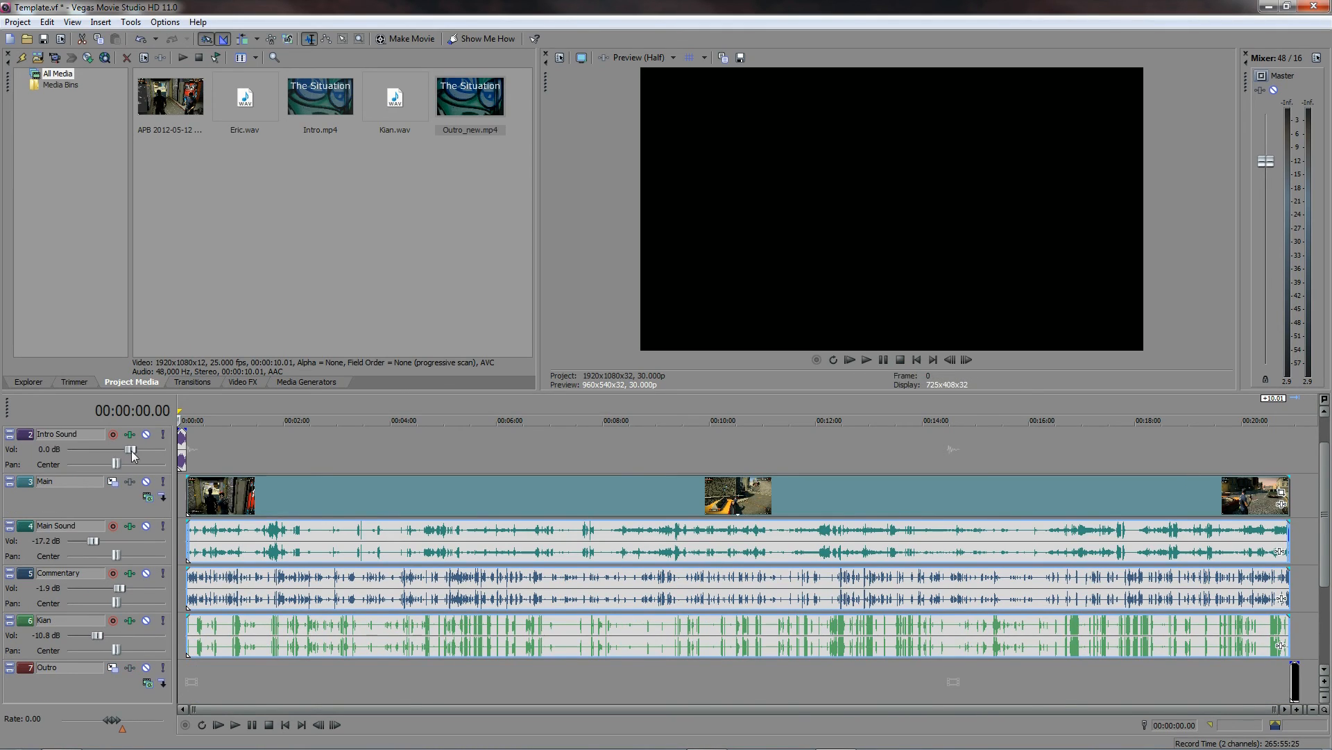
drag(93, 455, 94, 455)
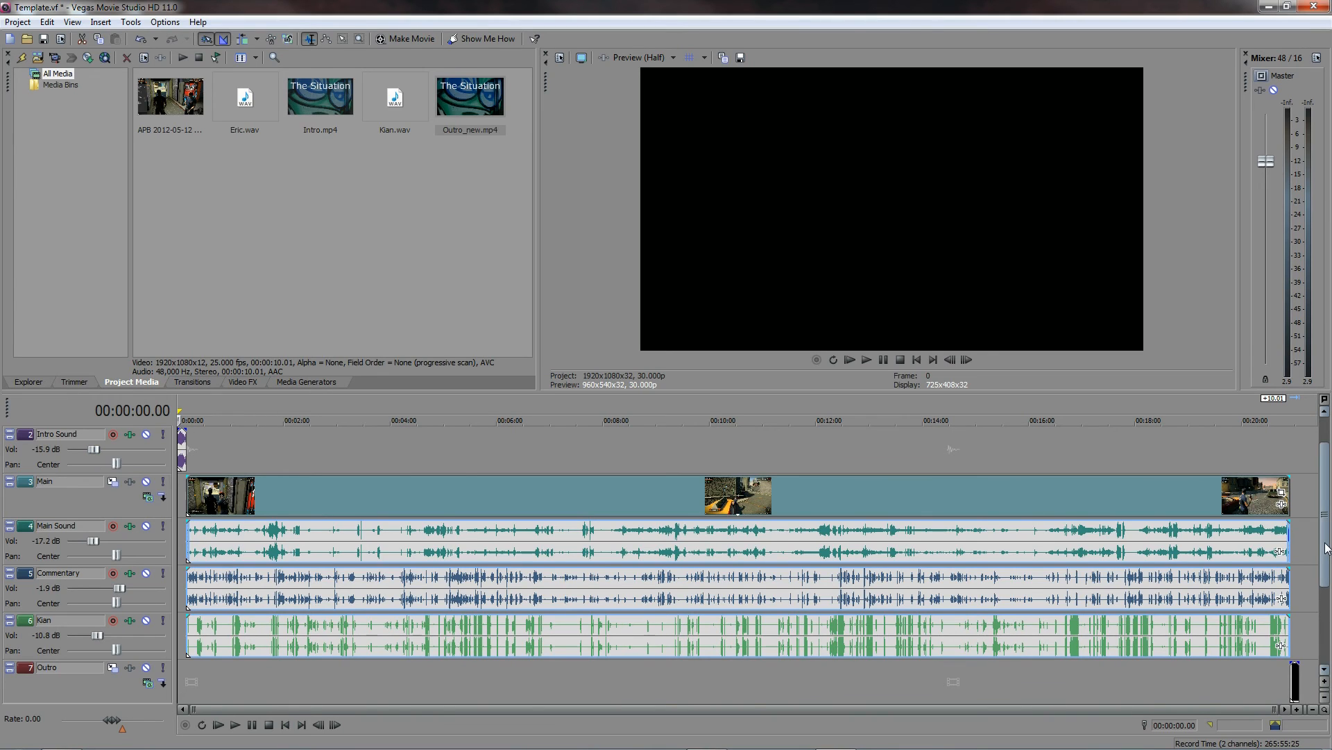
scroll(349, 595, down, 3)
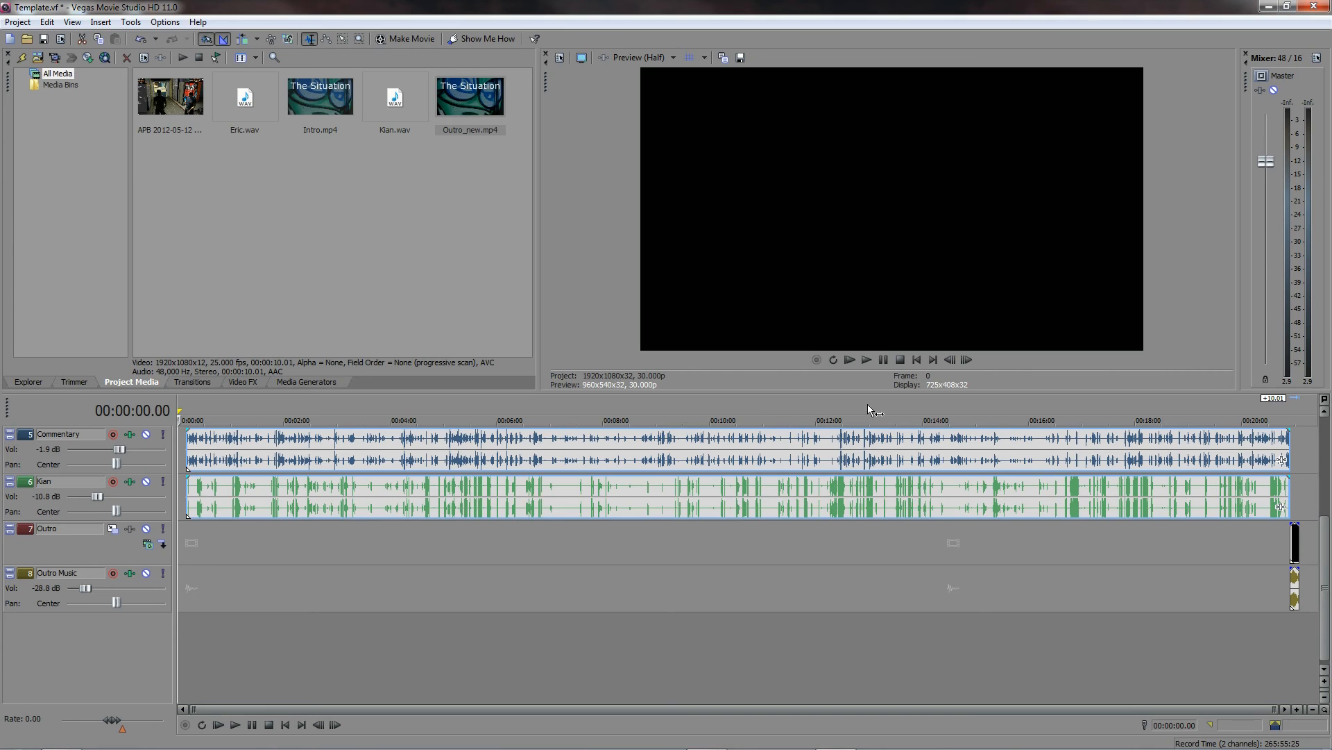
Step: Play the project from the start through the intro into the commentary, and place the cursor at 00:00:07.02
click(873, 358)
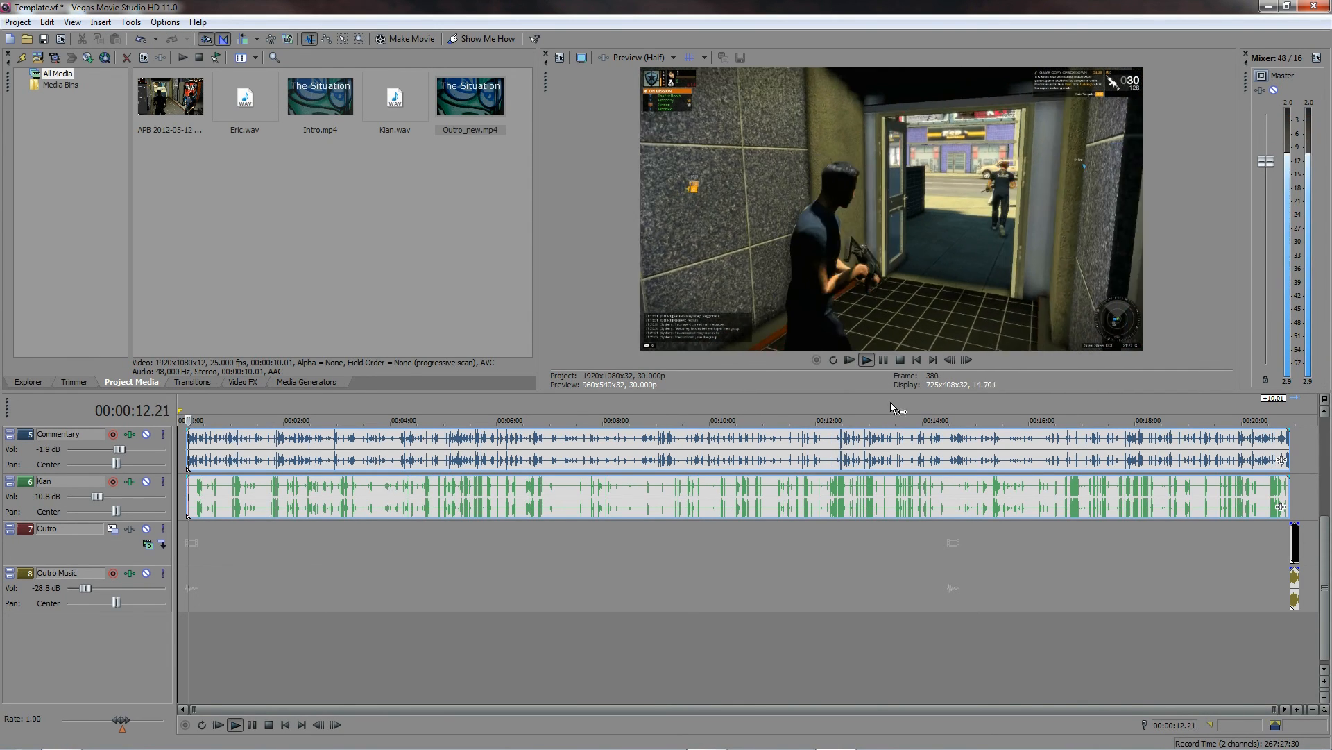
click(900, 360)
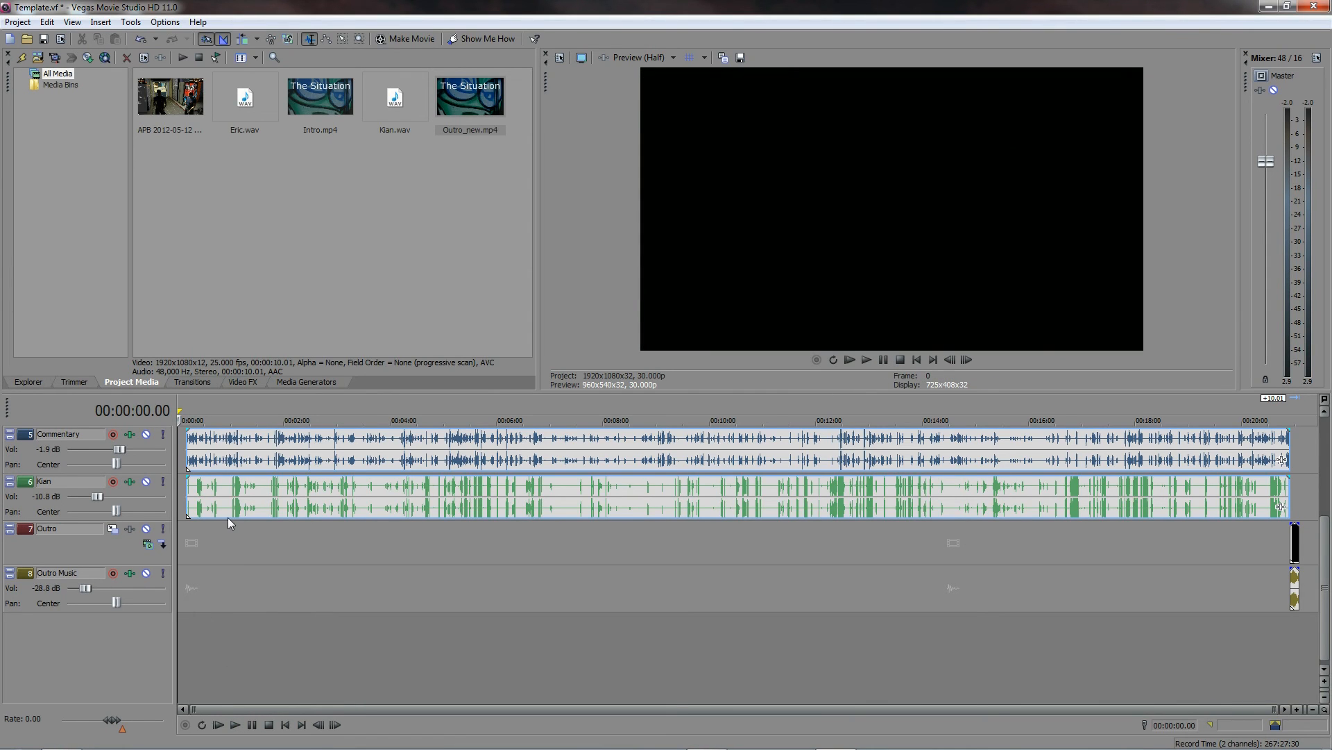
scroll(228, 517, up, 5)
click(211, 547)
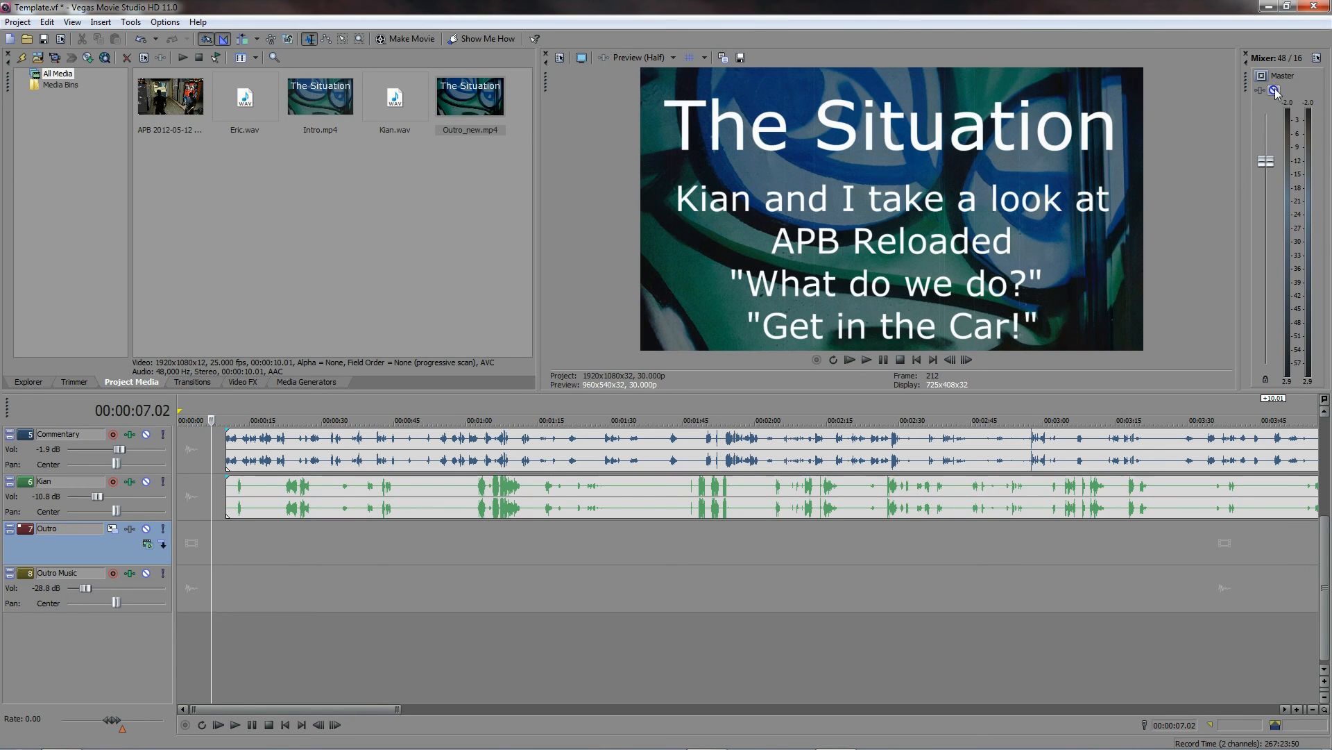
Step: Play the transition from the intro into the commentary, and preview the end of the footage from 00:20:50.18
click(866, 360)
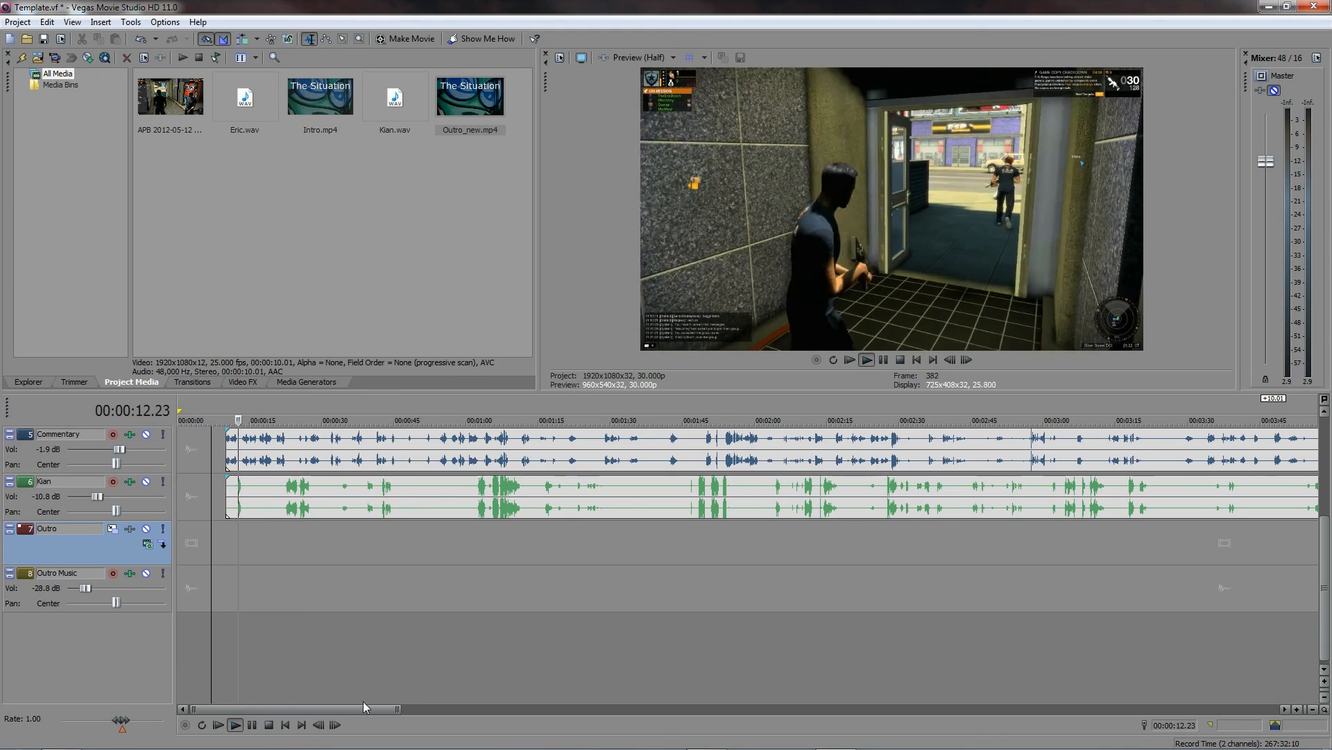
drag(366, 708, 1274, 727)
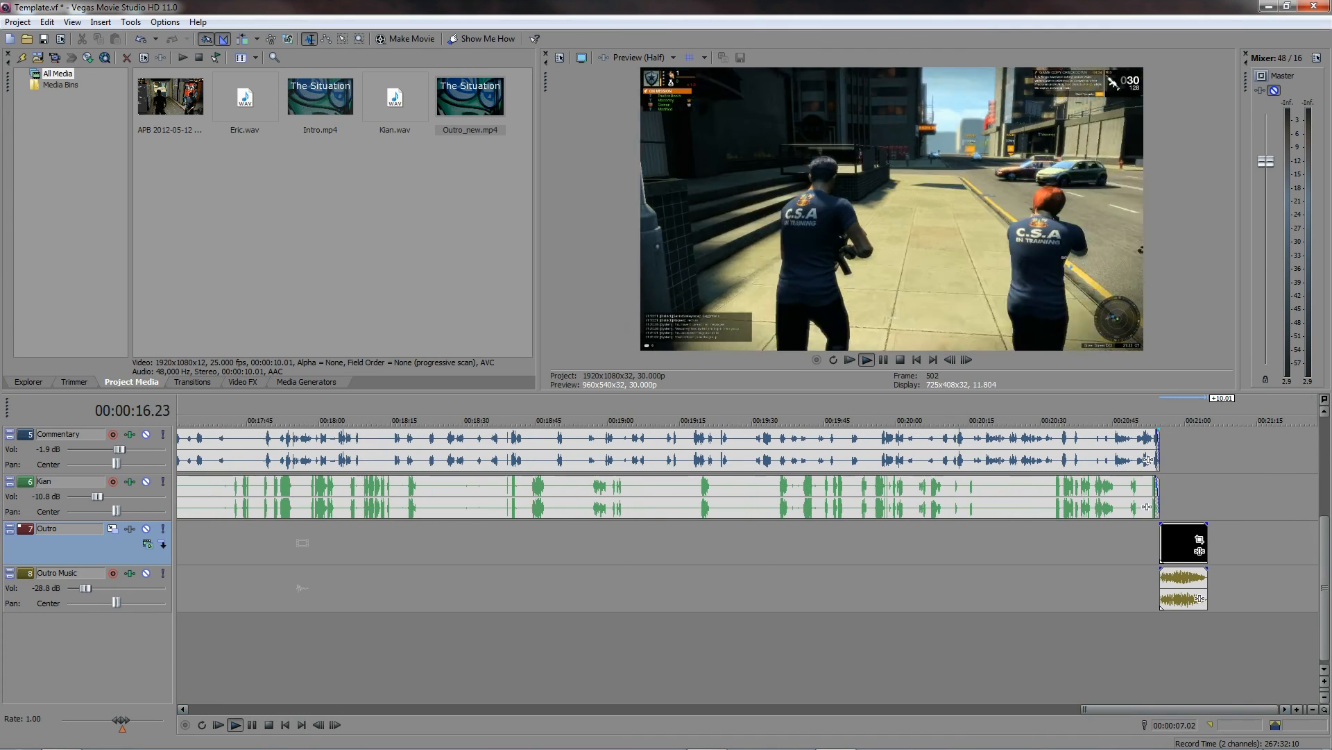
click(1141, 629)
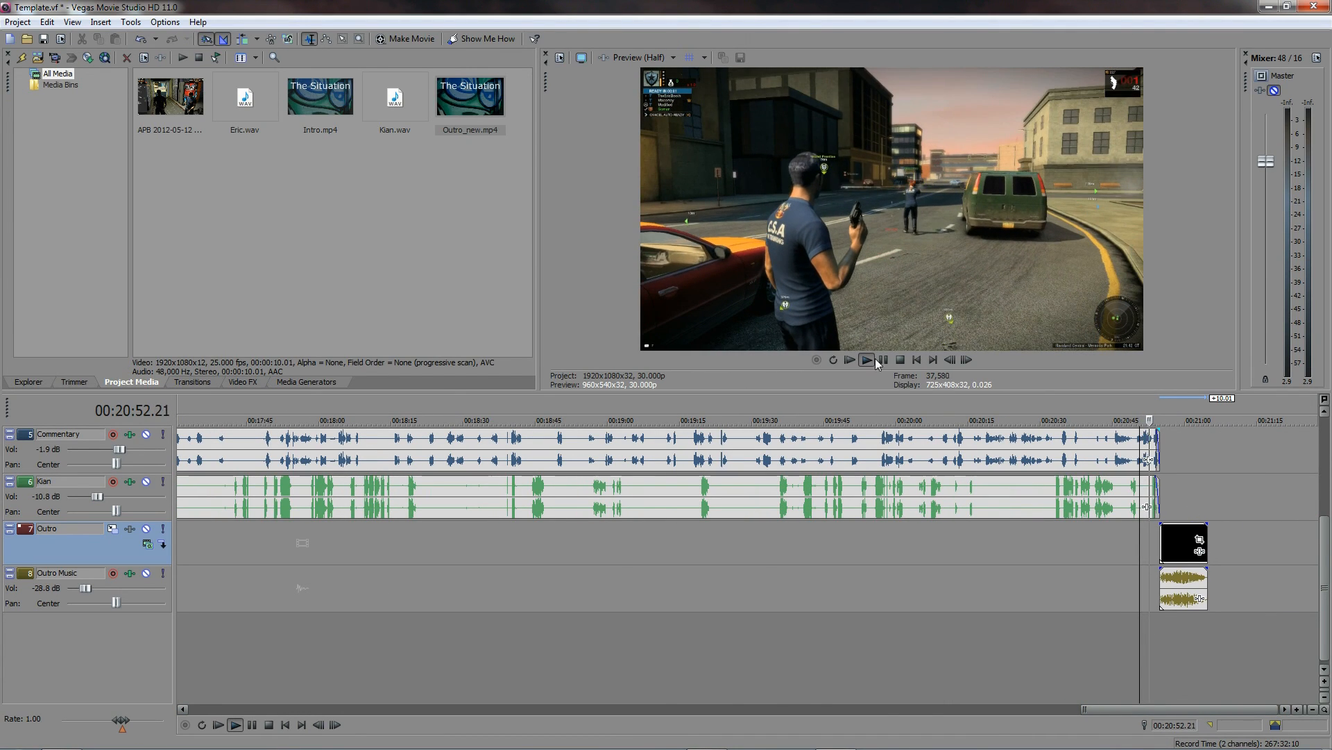
click(870, 359)
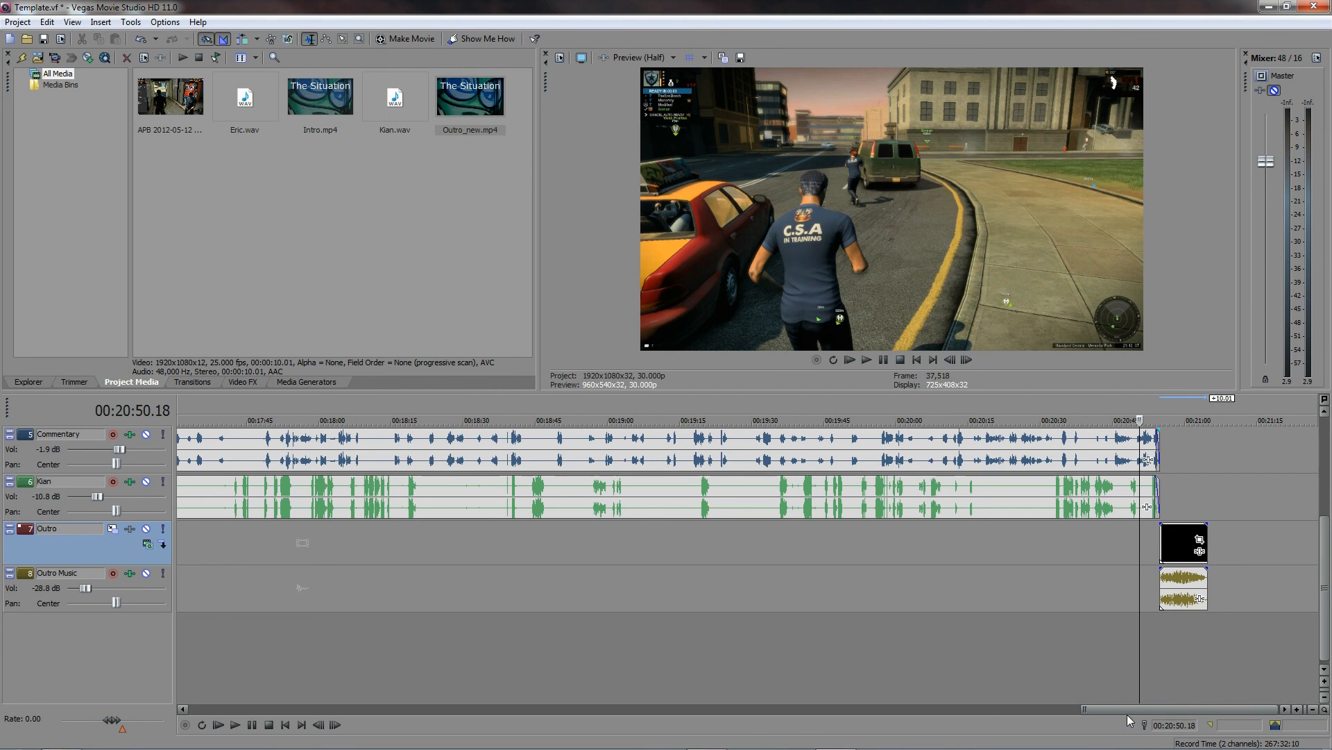
drag(1123, 711, 267, 691)
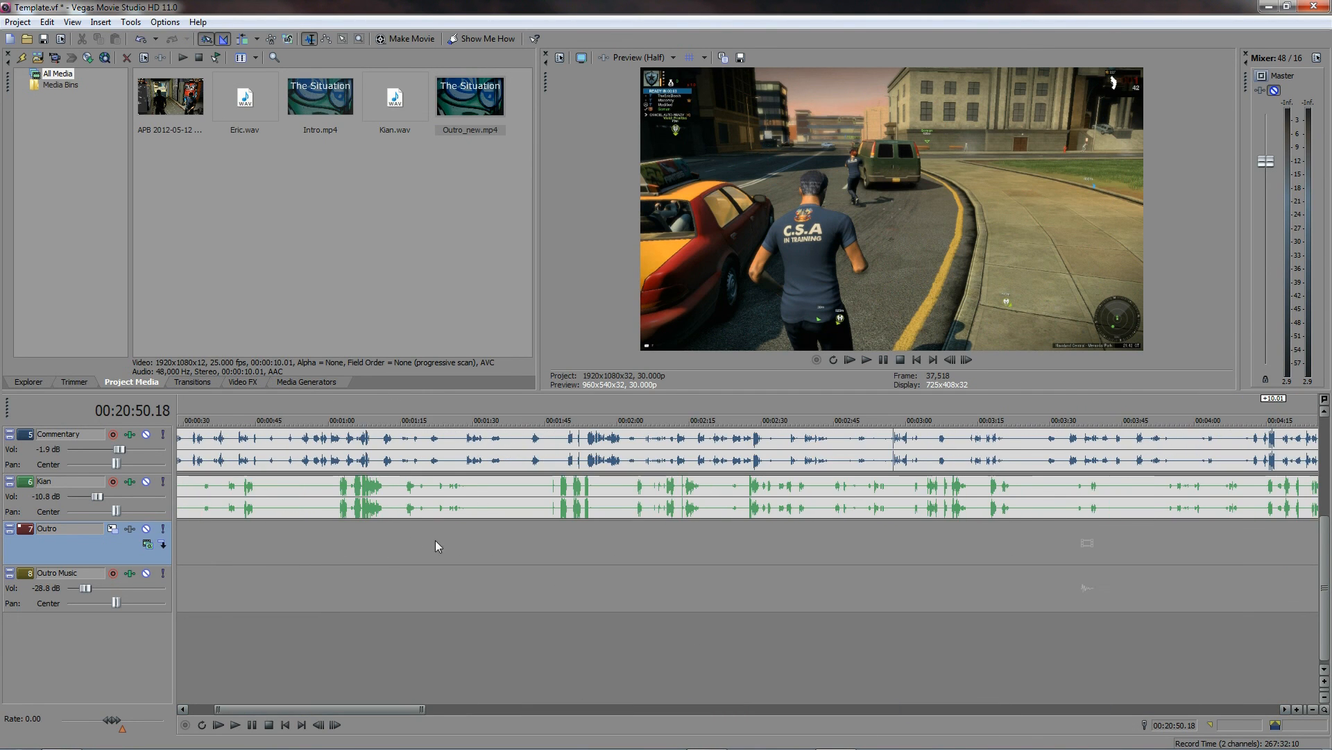
scroll(483, 559, down, 4)
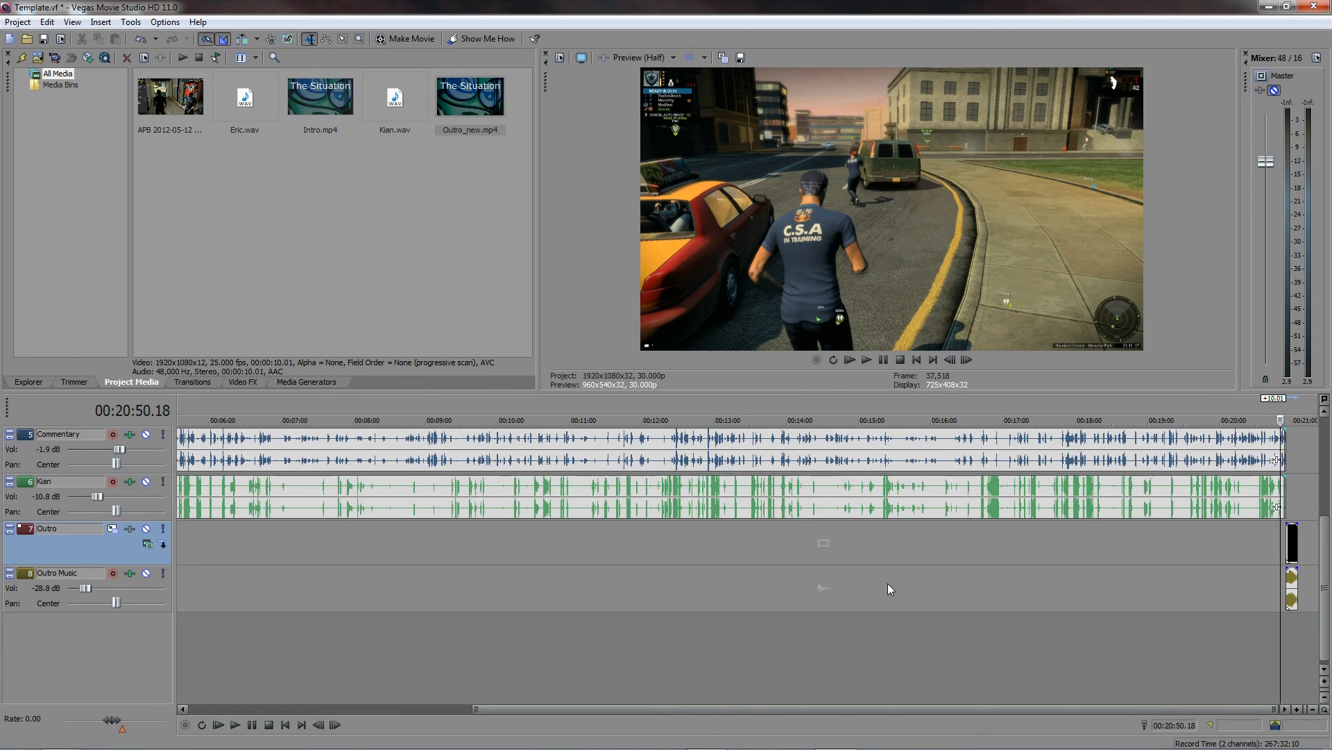
drag(1328, 635, 1330, 607)
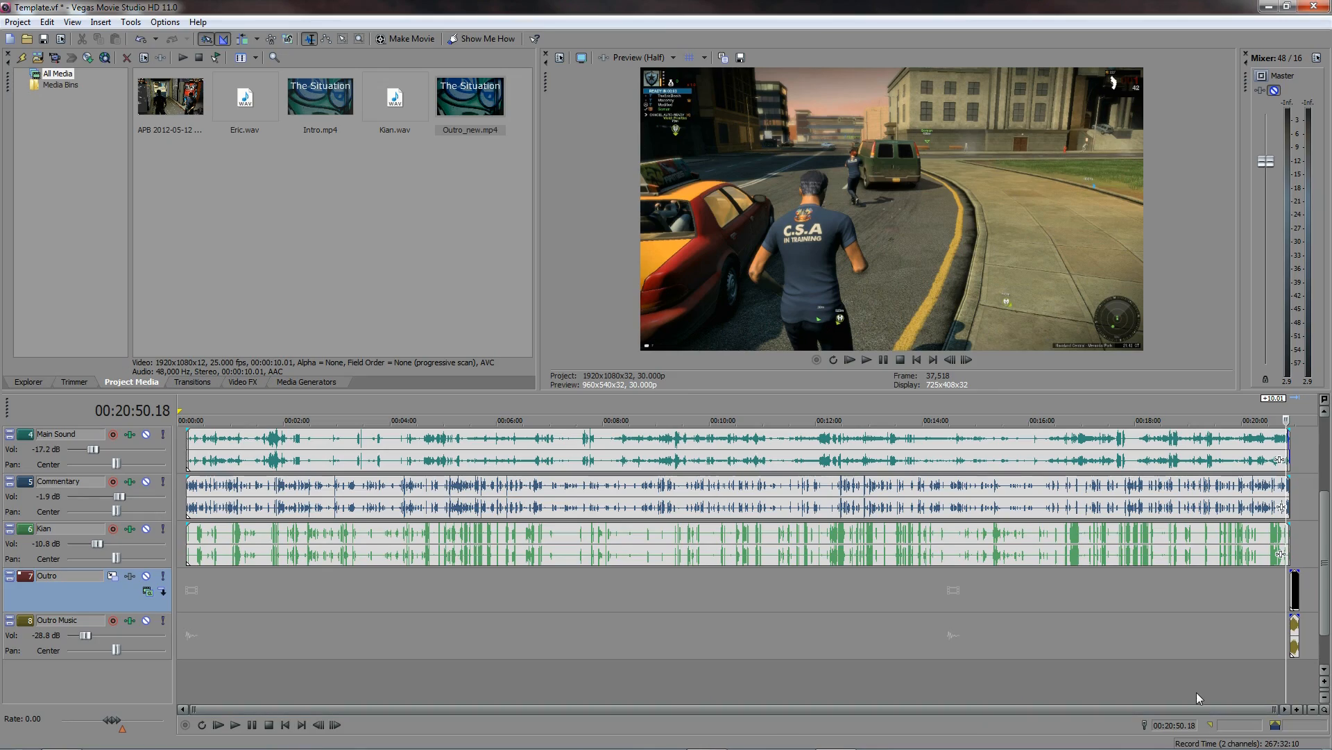
mouse_move(1224, 746)
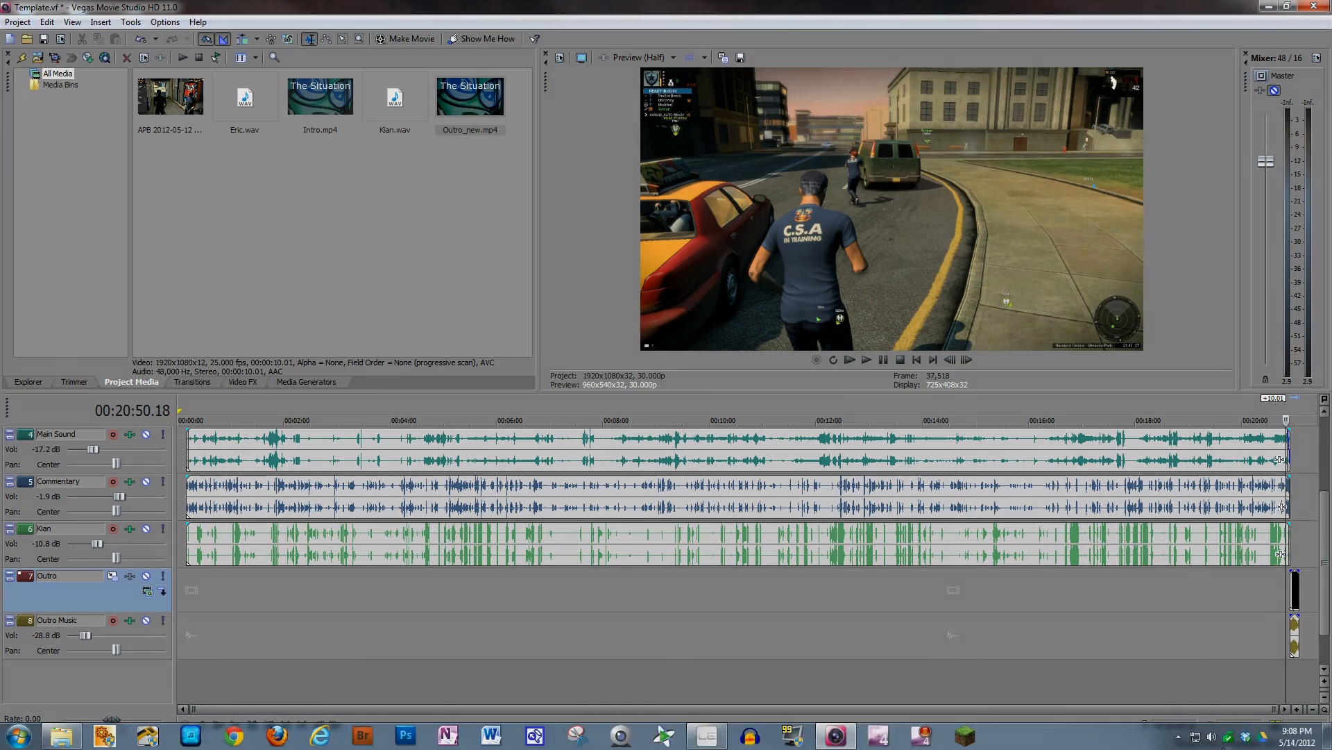